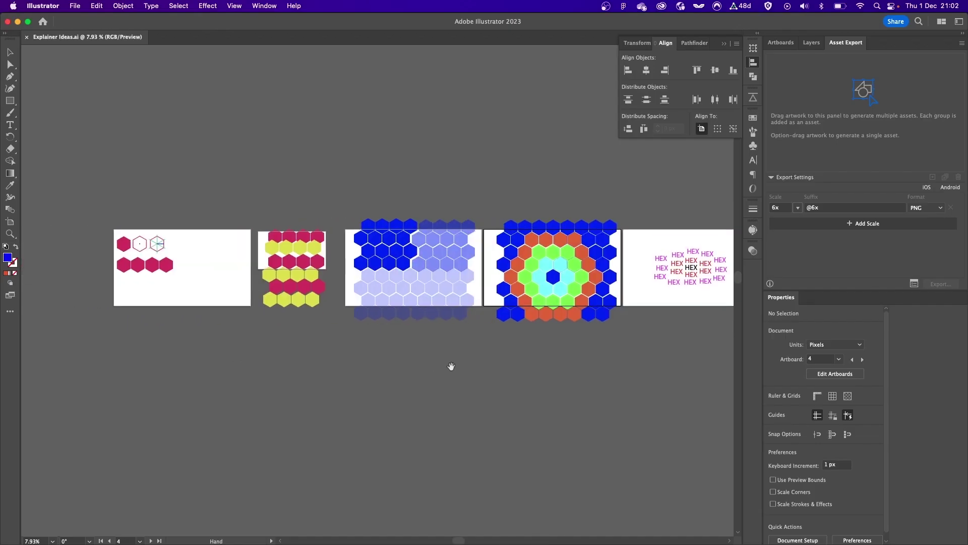
# Step: Look over the artboards with the hexagon grids, concentric honeycomb rings, HEX text arrays and the black matted-text design
pyautogui.moveTo(467, 378); pyautogui.dragTo(389, 384)
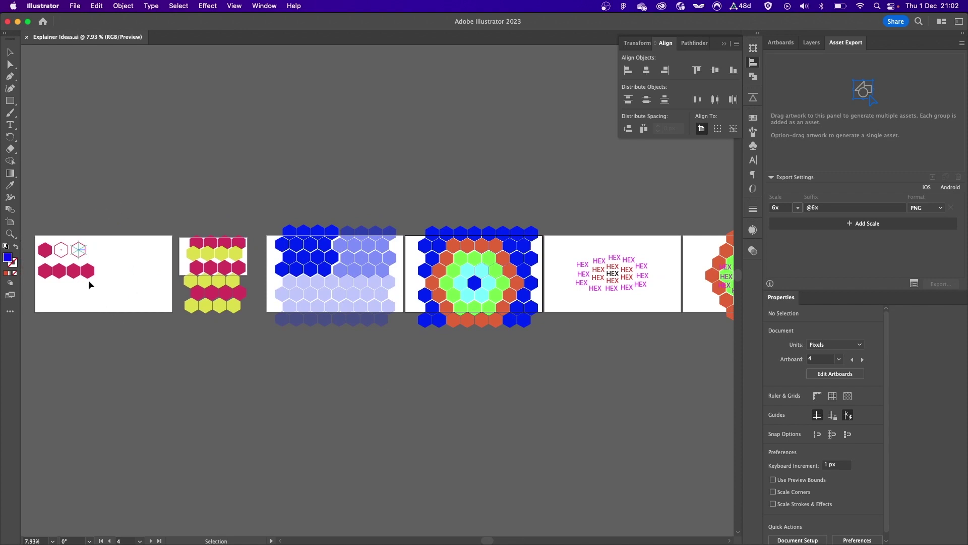
pyautogui.click(204, 252)
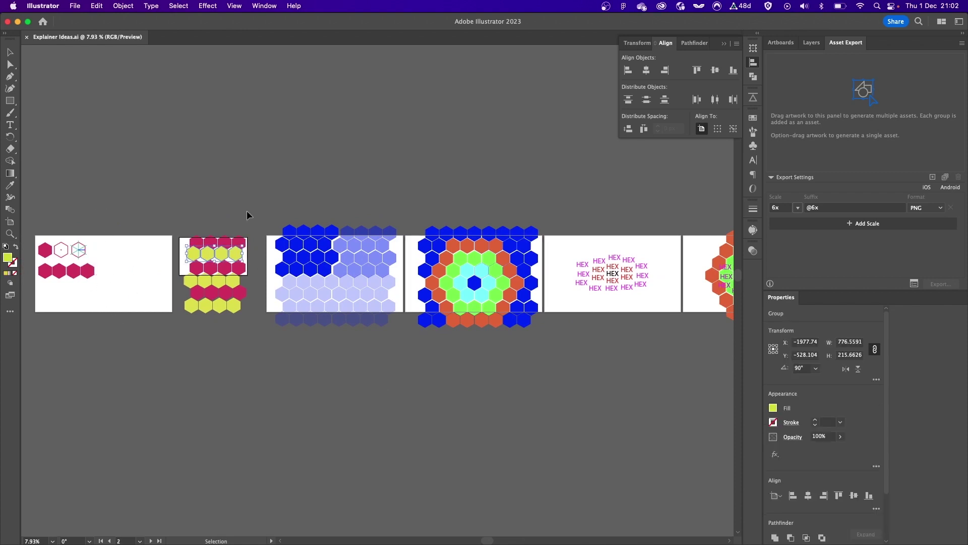
pyautogui.moveTo(247, 210); pyautogui.dragTo(254, 323)
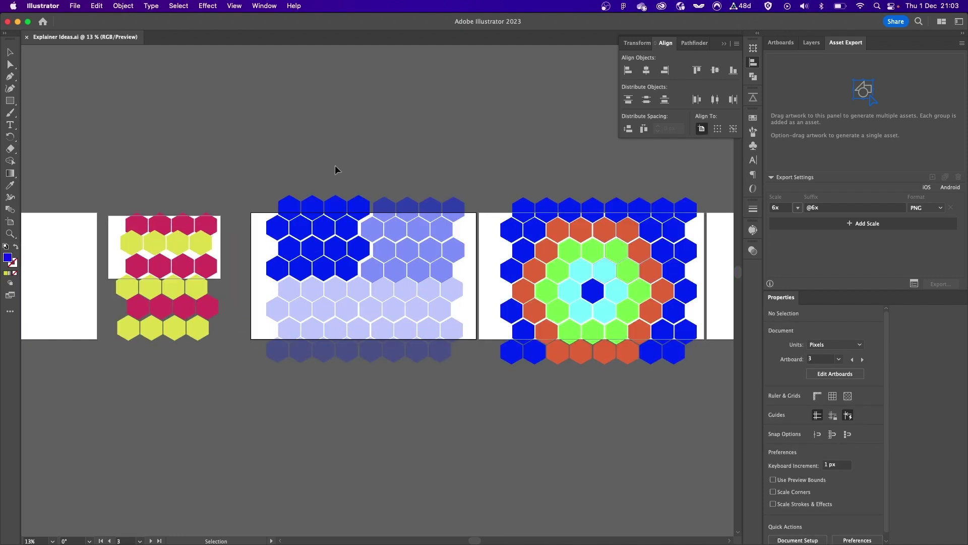
pyautogui.moveTo(319, 149); pyautogui.dragTo(451, 405)
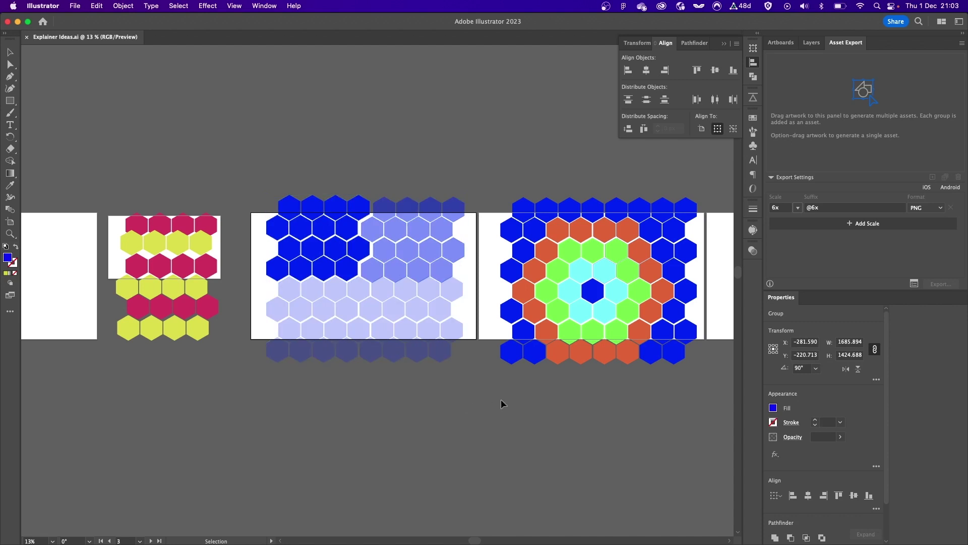
pyautogui.hscroll(5, 501, 403)
pyautogui.click(448, 261)
pyautogui.click(427, 223)
pyautogui.click(425, 209)
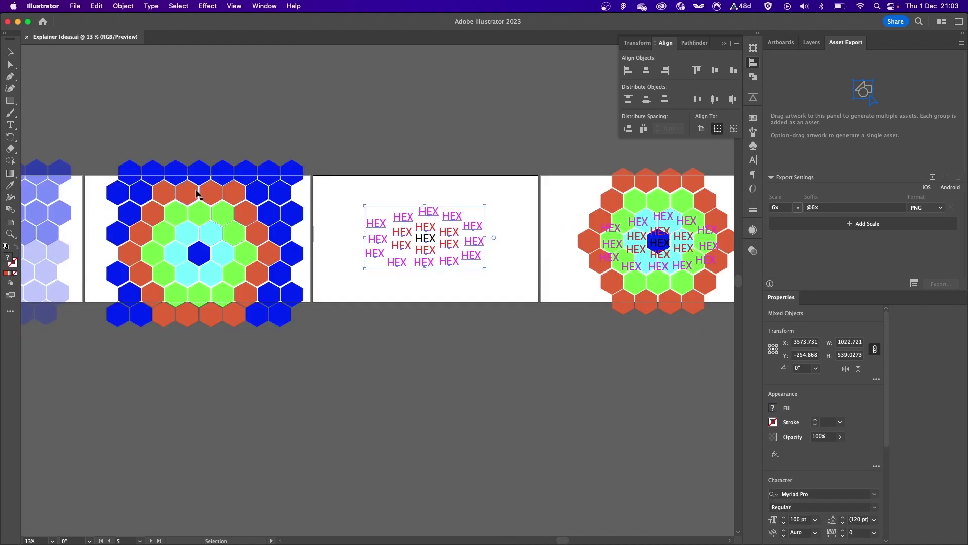
pyautogui.click(498, 388)
pyautogui.hscroll(11, 611, 364)
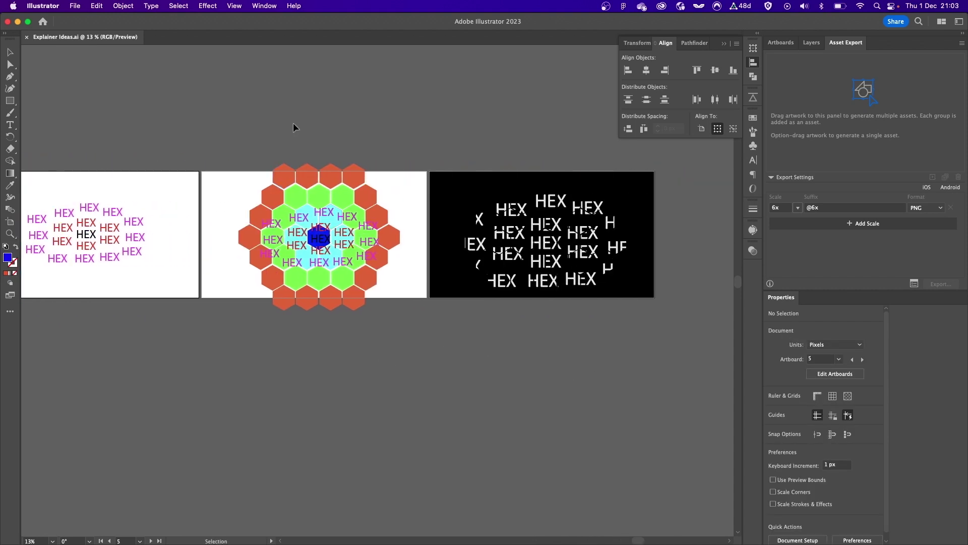
pyautogui.click(345, 323)
pyautogui.click(555, 367)
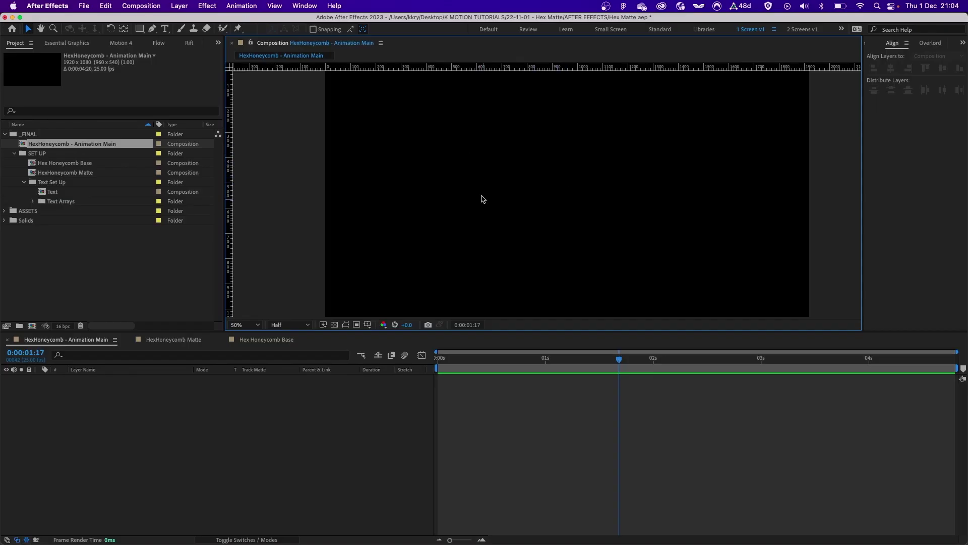
# Step: In After Effects, add the HexHoneycomb Matte composition to HexHoneycomb - Animation Main and reveal its circleRadius and strokeRadius Essential Properties
pyautogui.scroll(-2, 482, 195)
pyautogui.click(59, 174)
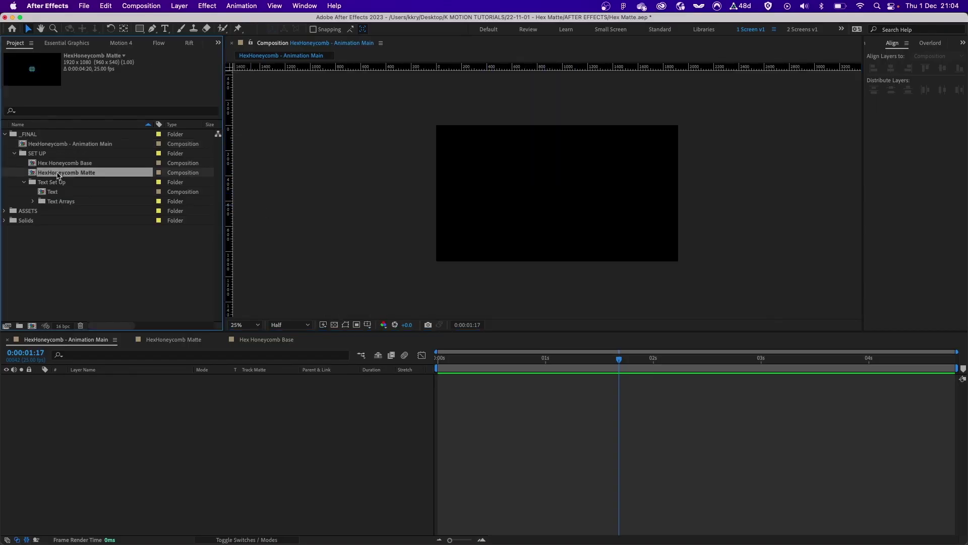
pyautogui.moveTo(72, 175); pyautogui.dragTo(203, 430)
pyautogui.click(39, 379)
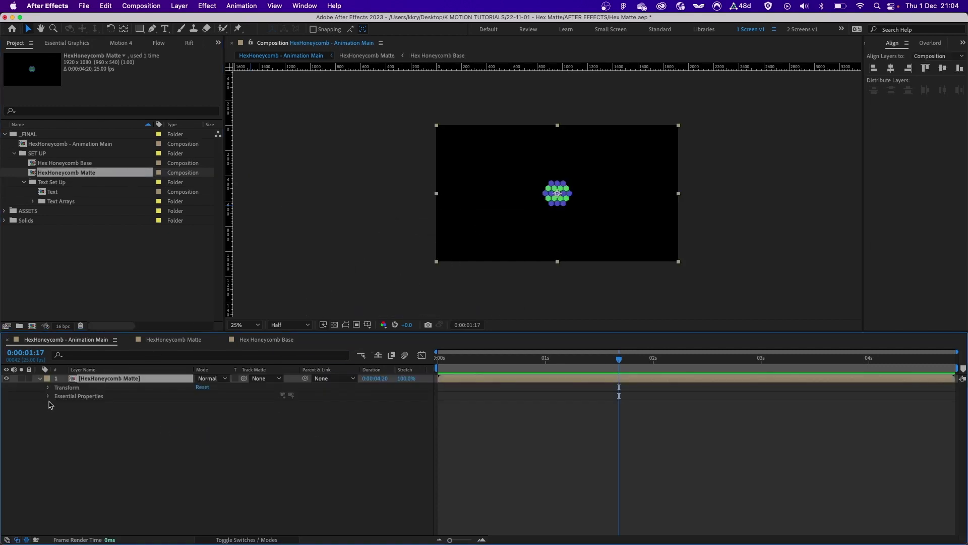
pyautogui.click(48, 396)
pyautogui.click(87, 406)
pyautogui.click(85, 415)
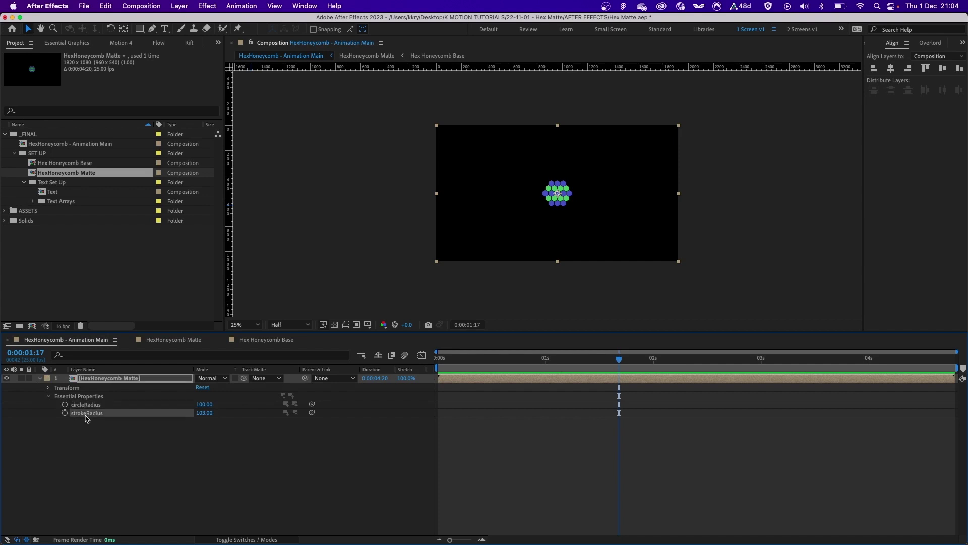
# Step: Open the nested HexHoneycomb Matte composition and examine its Hex Honeycomb Base layers
pyautogui.doubleClick(115, 379)
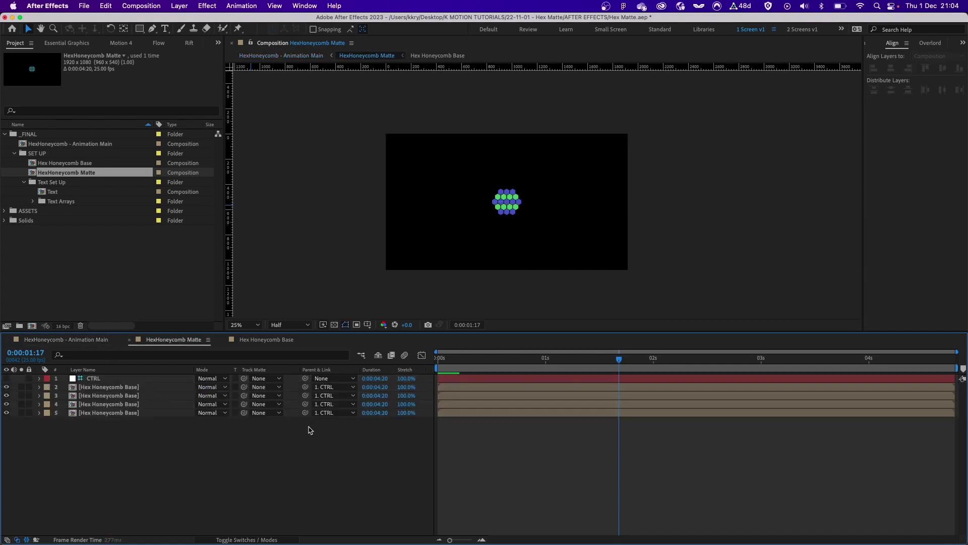
pyautogui.click(489, 405)
pyautogui.click(490, 388)
pyautogui.click(489, 412)
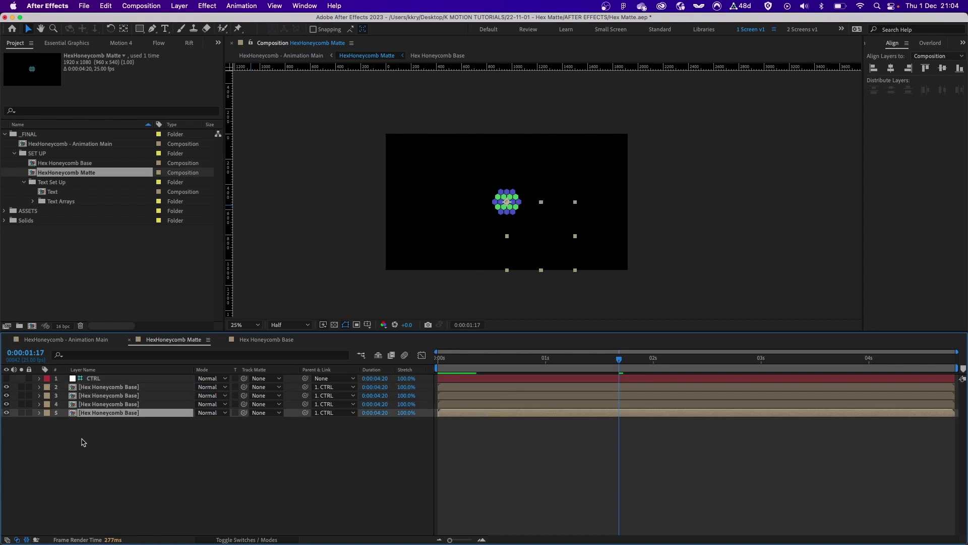
# Step: Expand the effect sliders of the CTRL layer and raise circleRadius to 169
pyautogui.click(99, 379)
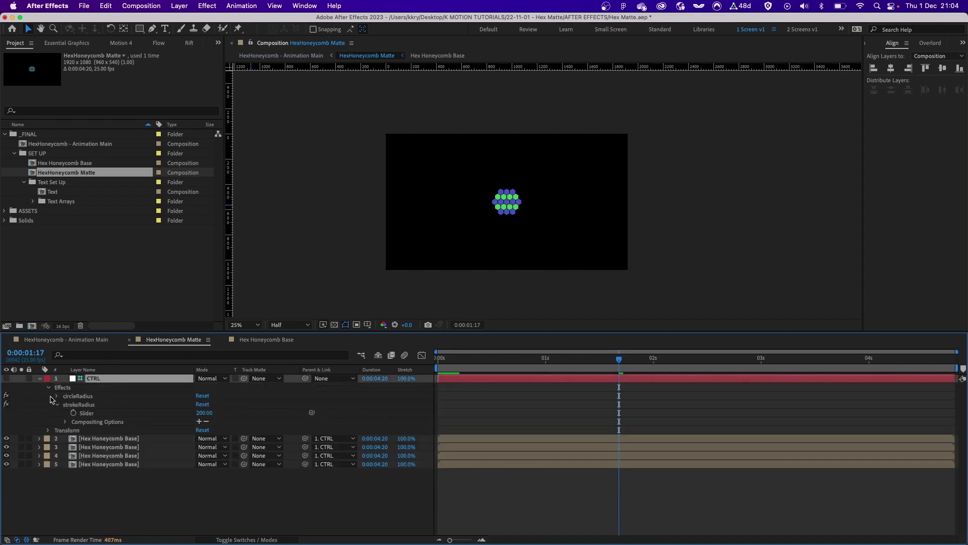
pyautogui.click(56, 396)
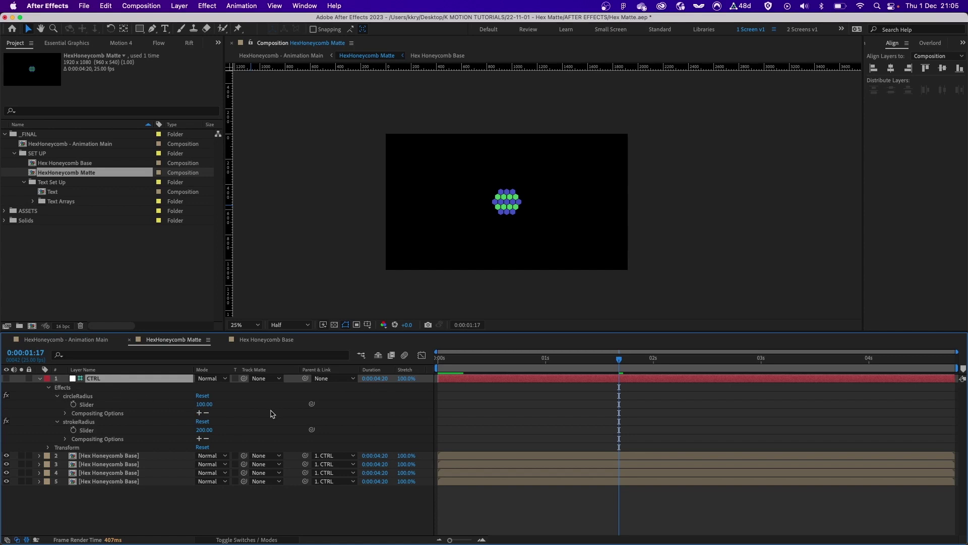
pyautogui.moveTo(202, 404); pyautogui.dragTo(236, 405)
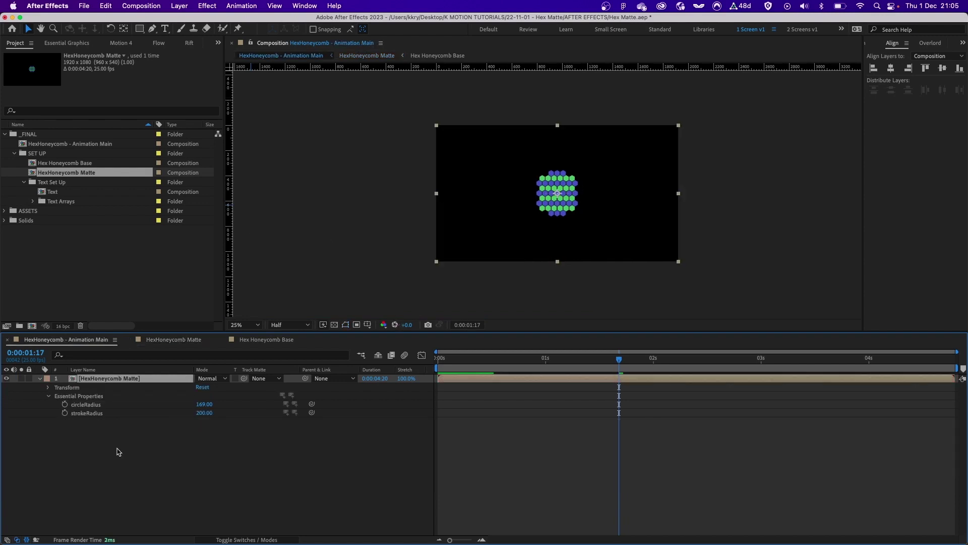
# Step: Duplicate the HexHoneycomb Matte layer four times in Animation Main and show every copy's Essential Properties in an enlarged timeline
pyautogui.press('super+d')
pyautogui.press('super+d')
pyautogui.press('super+d')
pyautogui.press('super+d')
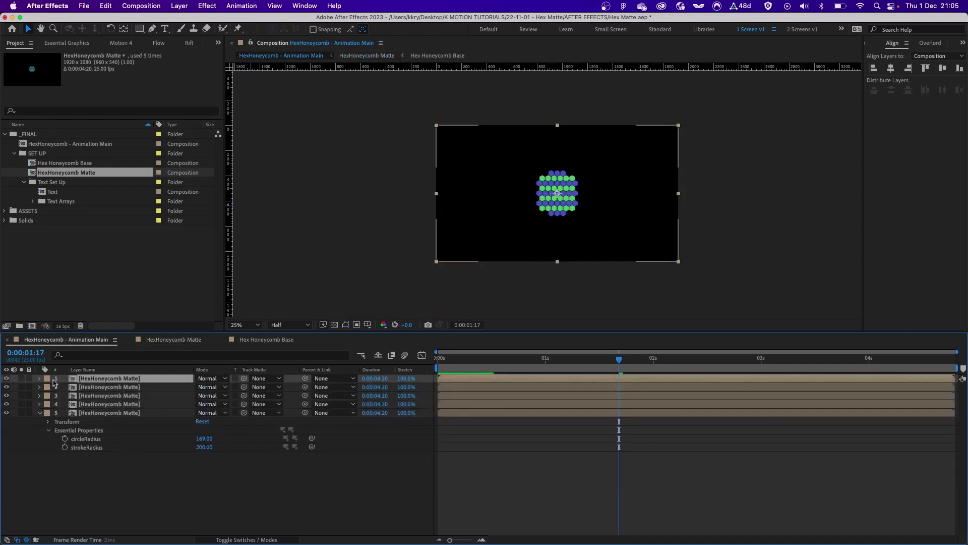
pyautogui.click(40, 413)
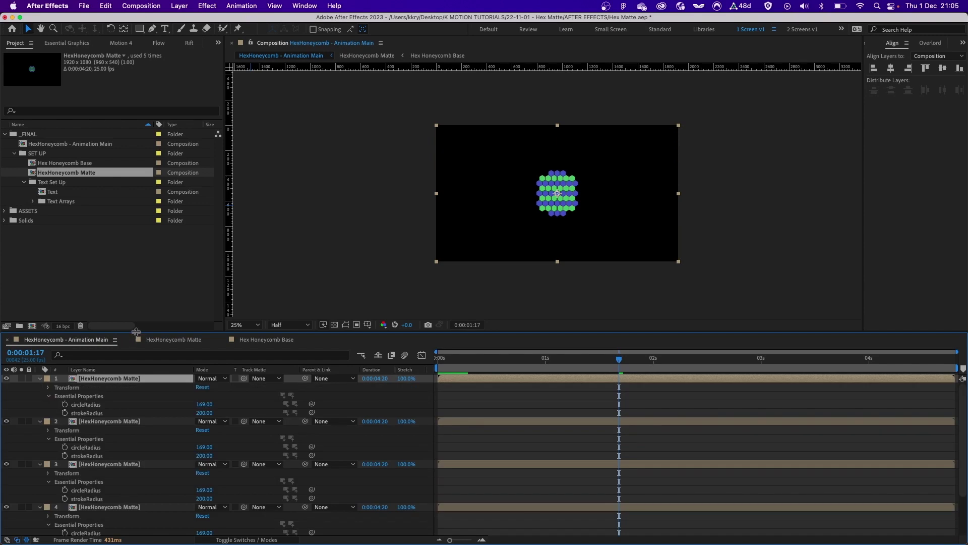
pyautogui.moveTo(136, 332); pyautogui.dragTo(279, 213)
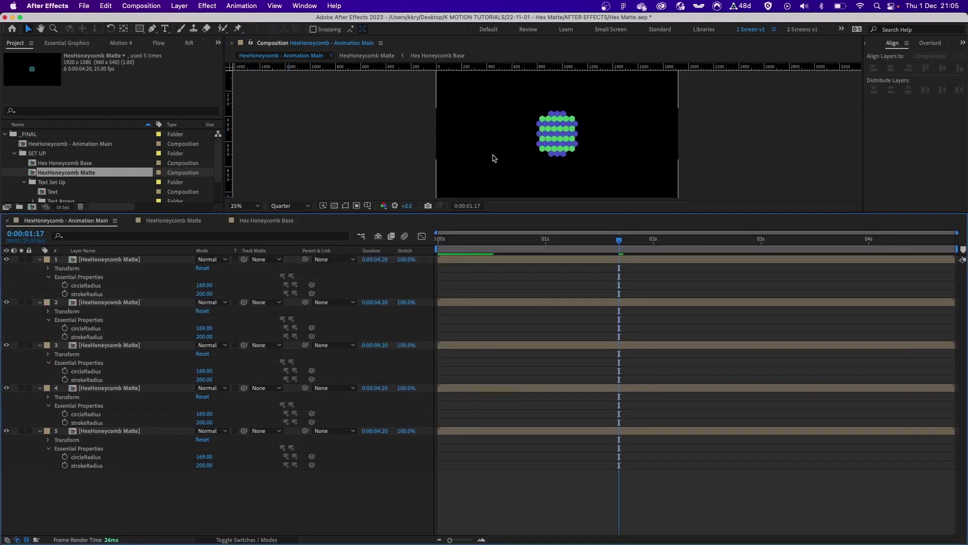
pyautogui.scroll(2, 586, 125)
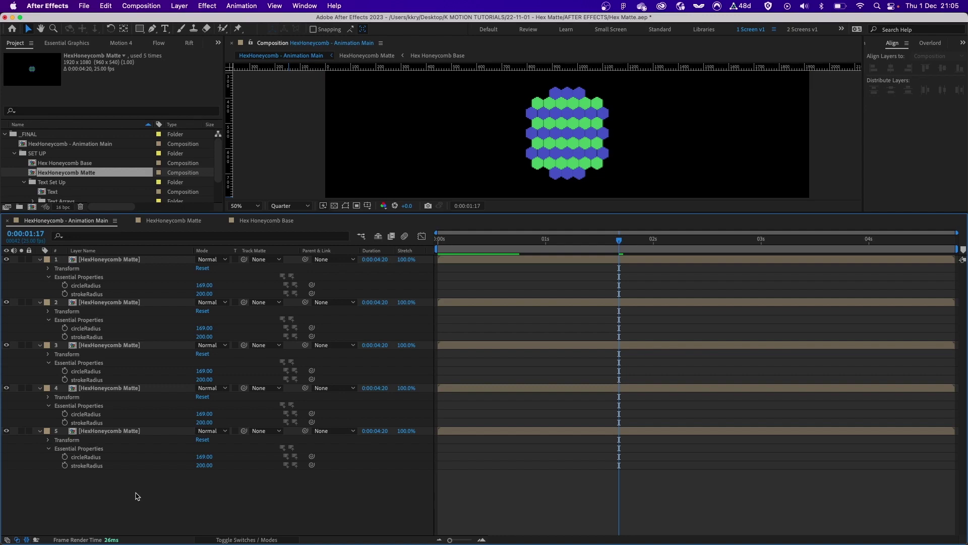
# Step: Select all five matte layers, then switch to Illustrator and examine the concentric honeycomb ring design
pyautogui.moveTo(136, 498); pyautogui.dragTo(154, 258)
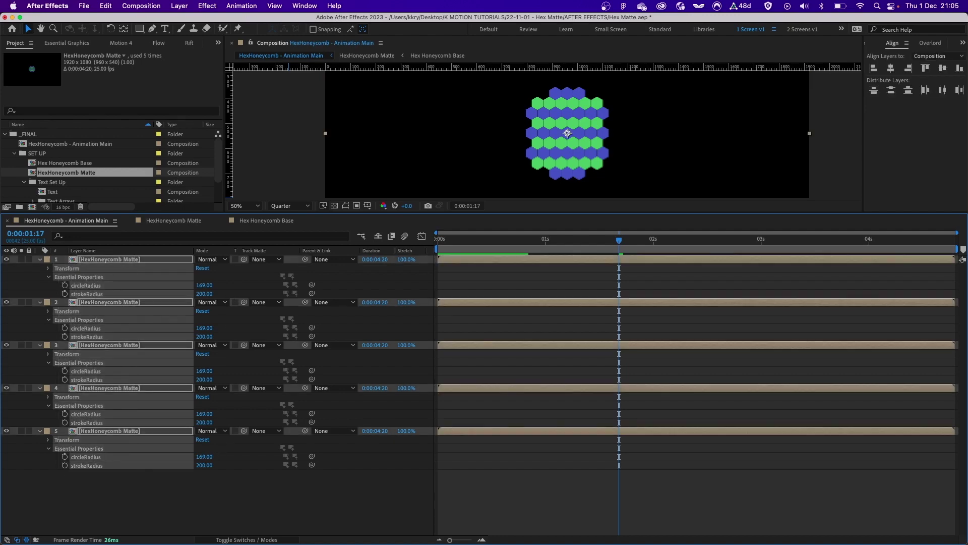
pyautogui.press('super+Tab')
pyautogui.click(169, 245)
pyautogui.click(184, 225)
pyautogui.click(196, 204)
pyautogui.click(197, 207)
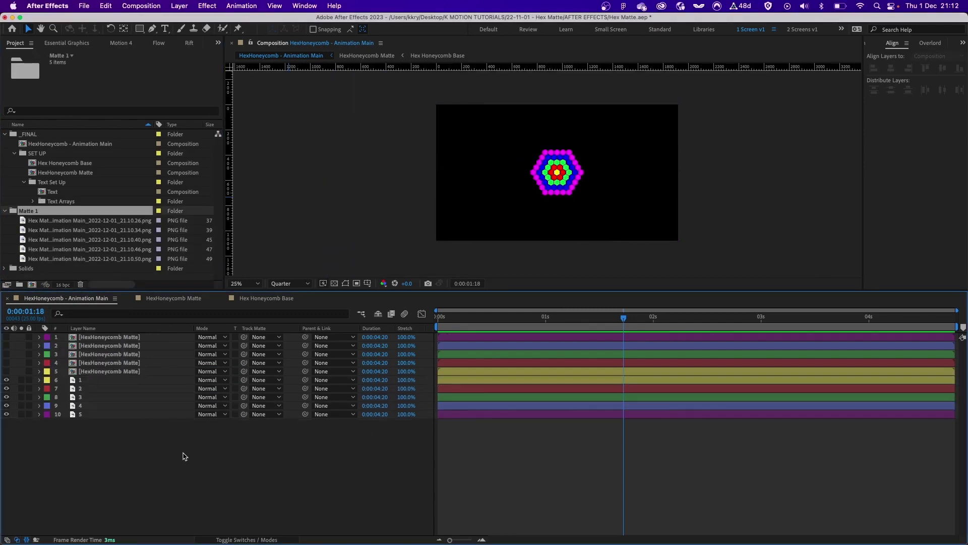
# Step: Expand the five colour-labelled HexHoneycomb Matte layers to inspect their circleRadius and strokeRadius properties, then collapse them
pyautogui.press('.')
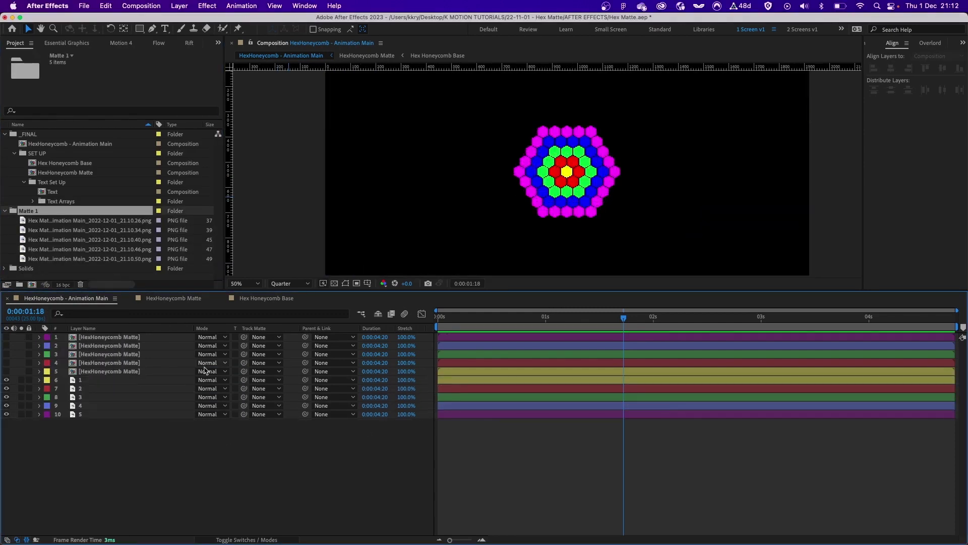
pyautogui.click(91, 372)
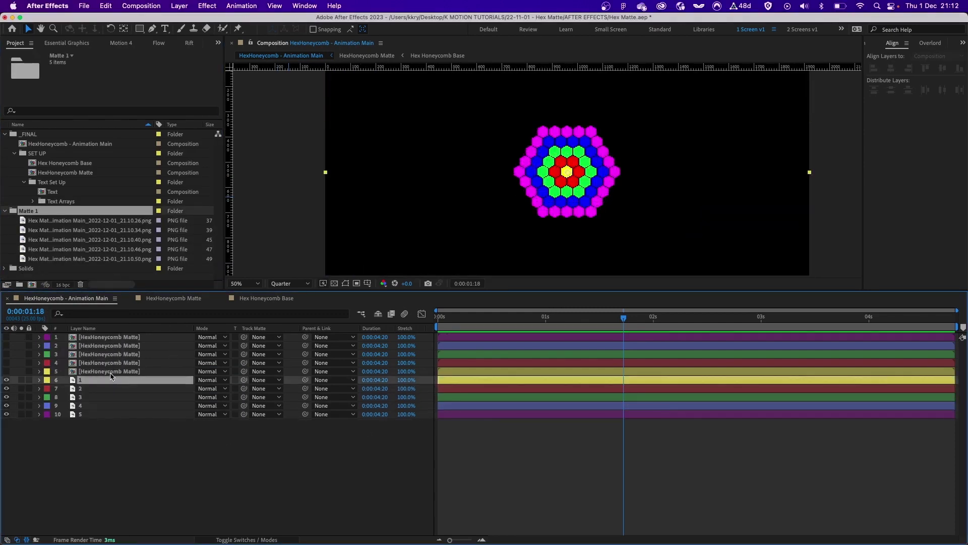
pyautogui.click(39, 372)
pyautogui.click(49, 397)
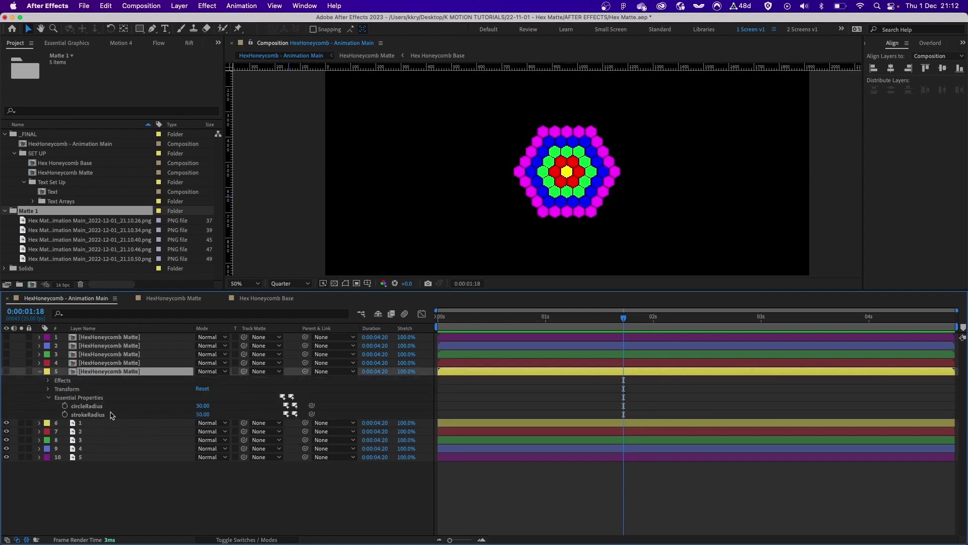
pyautogui.click(40, 362)
pyautogui.click(39, 354)
pyautogui.click(40, 346)
pyautogui.click(39, 337)
pyautogui.click(49, 363)
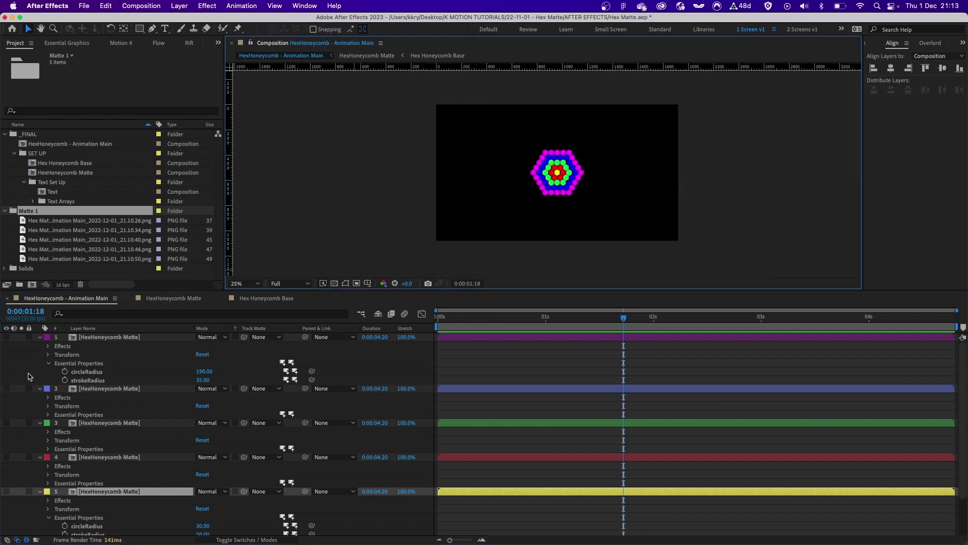
pyautogui.click(29, 374)
pyautogui.press('u')
# Step: Highlight the five HexHoneycomb Matte layers, clear the selection, and view the pop-up console's snapshot option before dismissing it
pyautogui.click(101, 340)
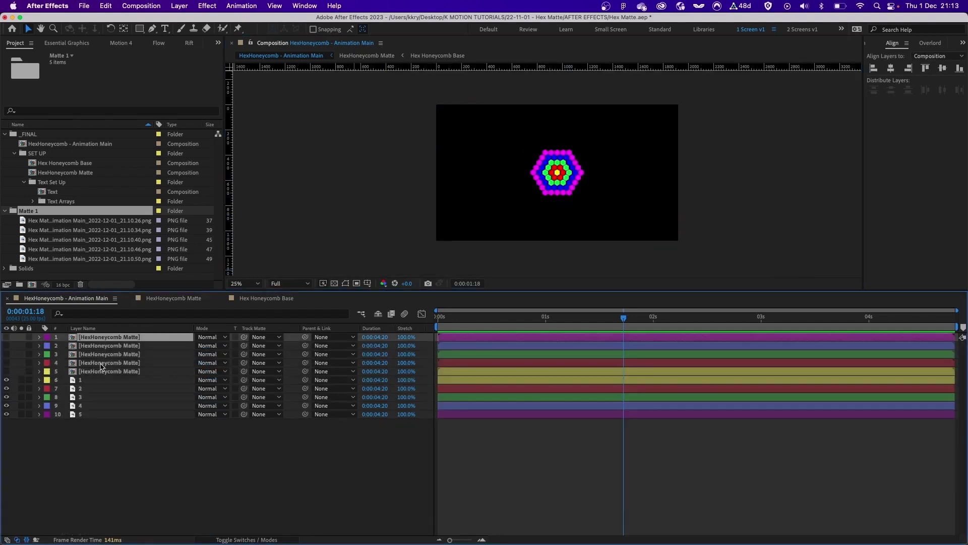
pyautogui.keyDown('shift'); pyautogui.click(97, 371); pyautogui.keyUp('shift')
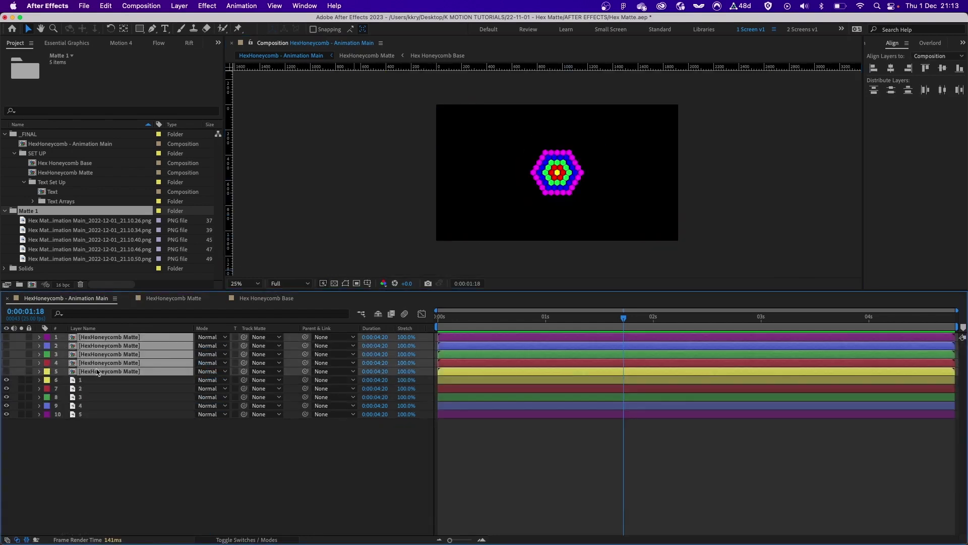
pyautogui.click(132, 460)
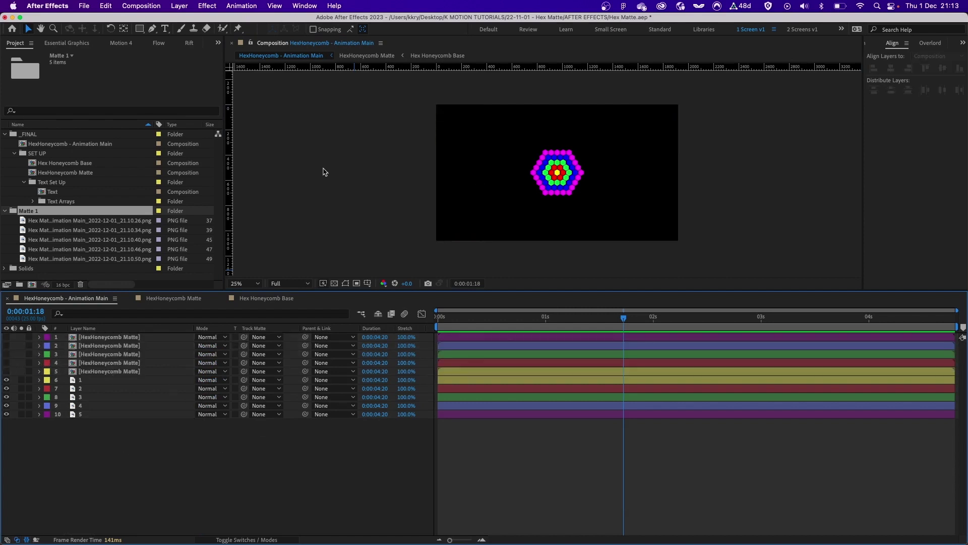
pyautogui.hotkey('ctrl', 'space')
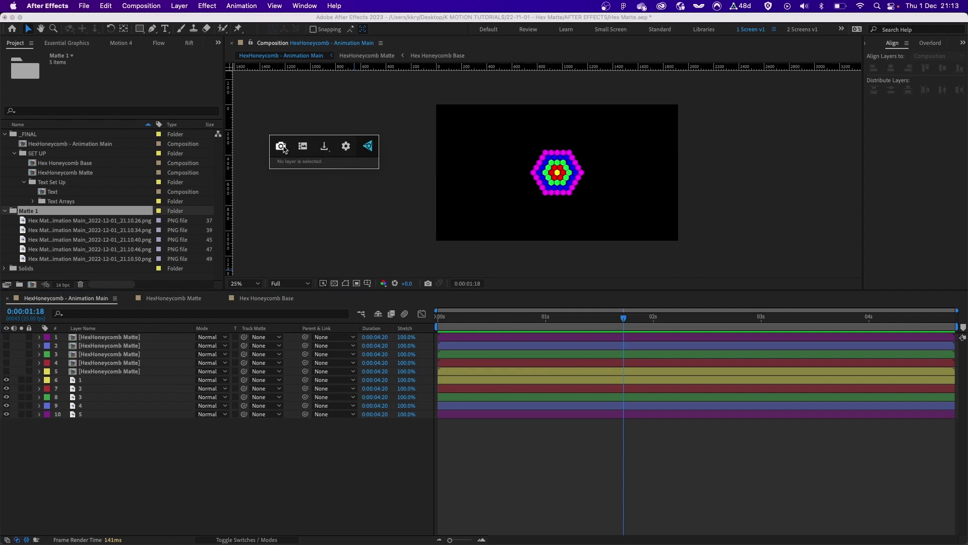
pyautogui.click(357, 231)
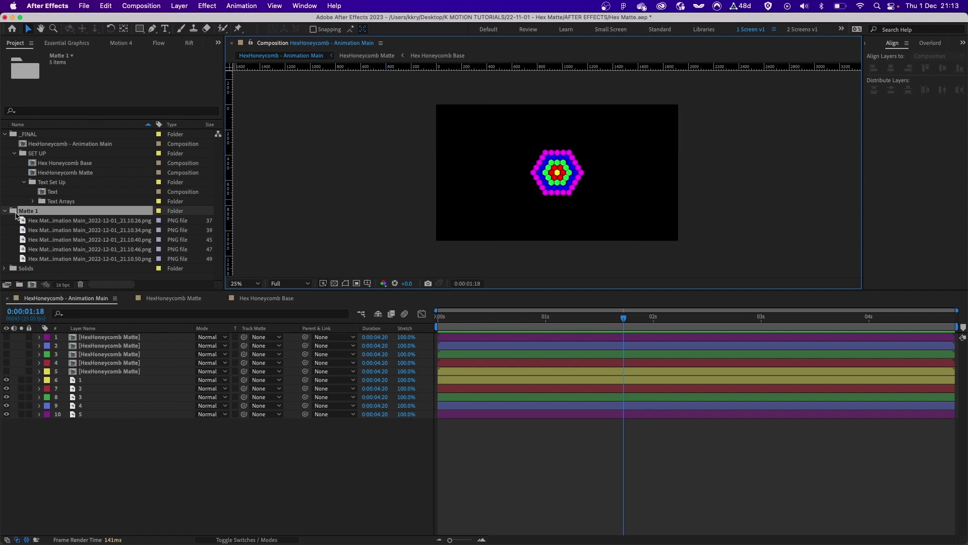
# Step: Go through the five PNG stills in the Matte 1 folder one by one and return to the folder
pyautogui.press('Down')
pyautogui.press('Down')
pyautogui.press('Down')
pyautogui.press('Down')
pyautogui.press('Down')
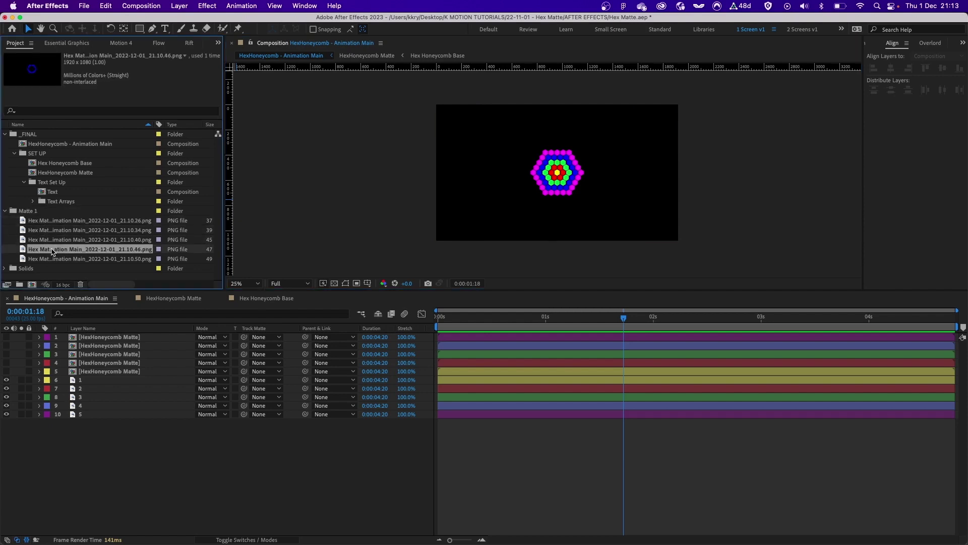
pyautogui.press('Up')
pyautogui.press('Up')
pyautogui.press('Up')
pyautogui.press('Up')
pyautogui.press('Up')
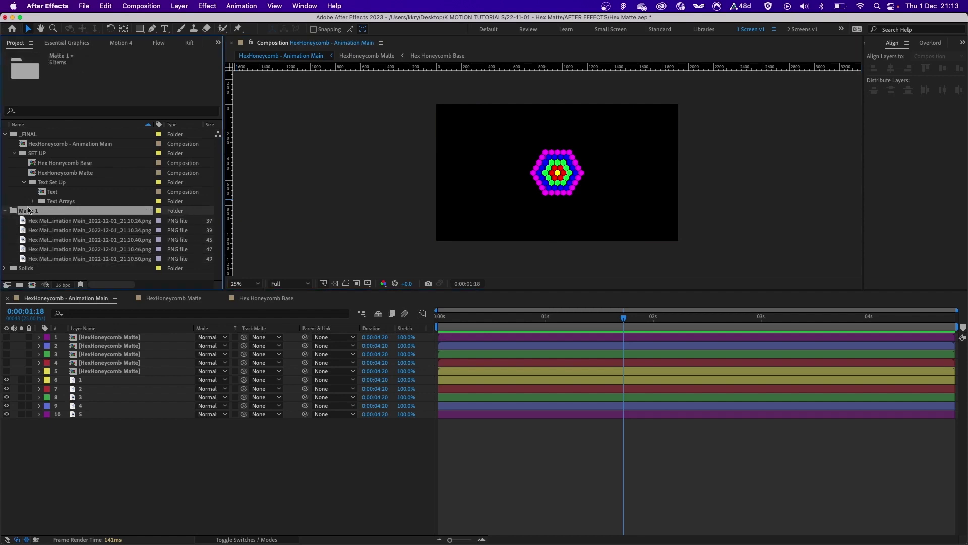
# Step: Compare the PNG ring layers 1 to 5 with the original HexHoneycomb Matte layers in the timeline
pyautogui.click(70, 469)
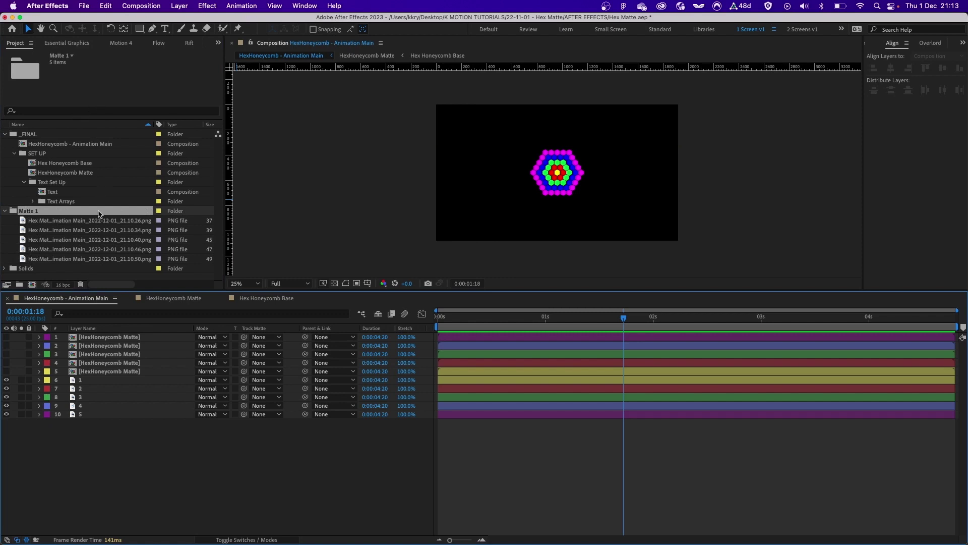
pyautogui.moveTo(79, 458); pyautogui.dragTo(76, 382)
pyautogui.click(148, 430)
pyautogui.click(109, 371)
pyautogui.click(110, 338)
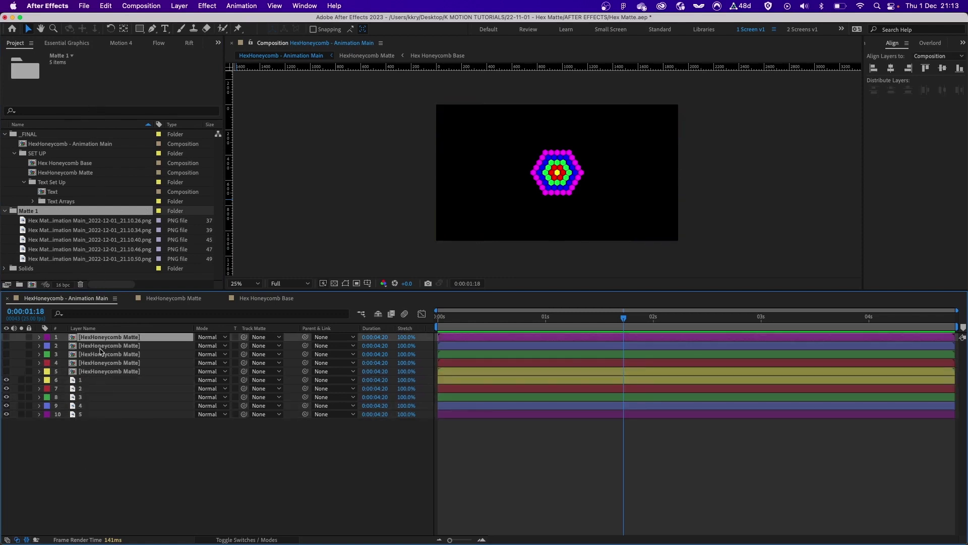
pyautogui.click(97, 373)
pyautogui.click(152, 439)
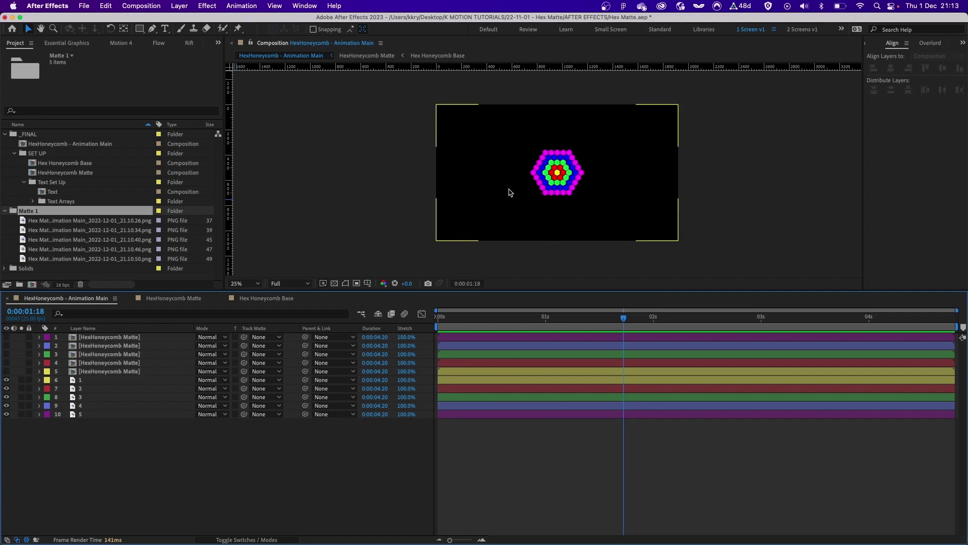
# Step: Solo PNG ring layer 4 and examine its blue hexagons close up against the transparency grid
pyautogui.moveTo(61, 479); pyautogui.dragTo(99, 388)
pyautogui.click(104, 446)
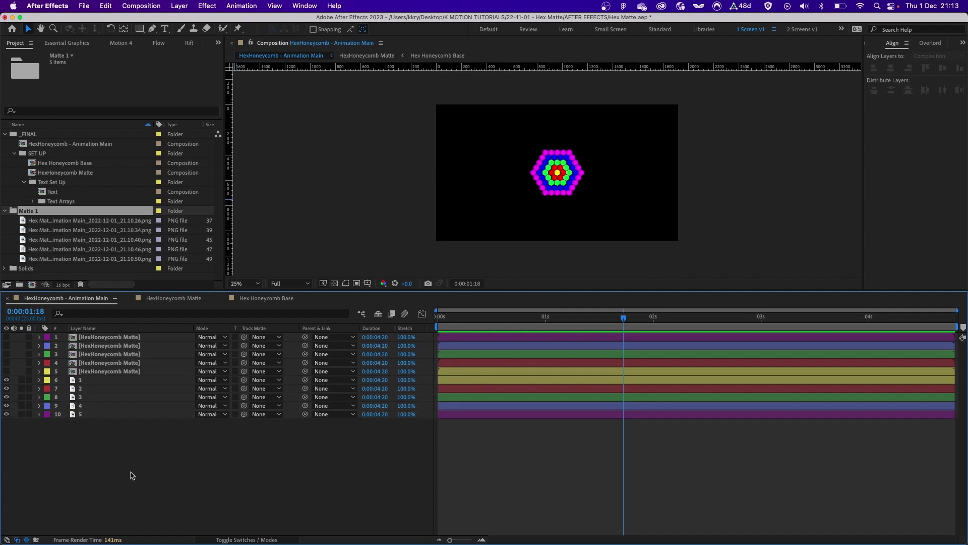
pyautogui.click(21, 406)
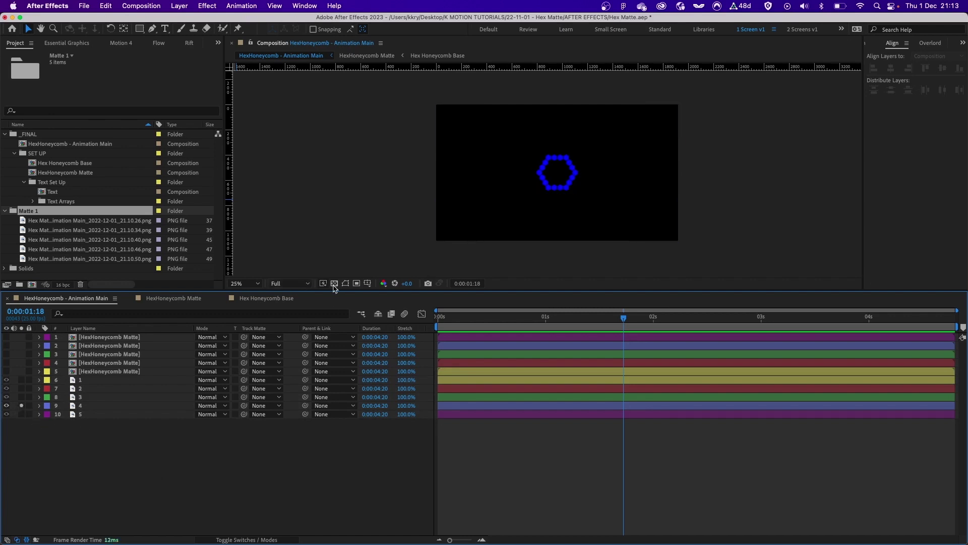
pyautogui.click(334, 283)
pyautogui.press('.')
pyautogui.press('.')
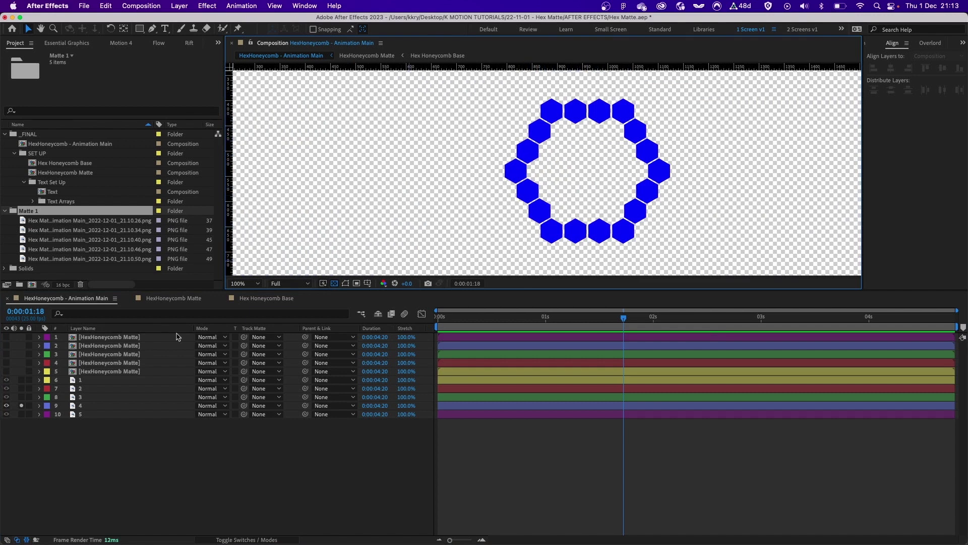
# Step: Return to the full ring stack and review the selection of the HexHoneycomb Matte layers against PNG layers 1 to 5
pyautogui.click(96, 359)
pyautogui.keyDown('shift'); pyautogui.click(98, 372); pyautogui.keyUp('shift')
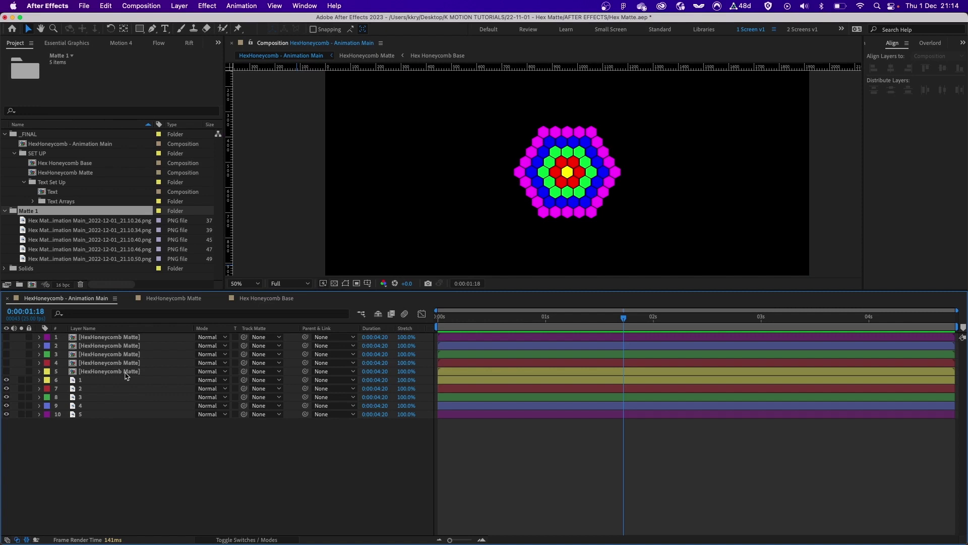
pyautogui.click(125, 372)
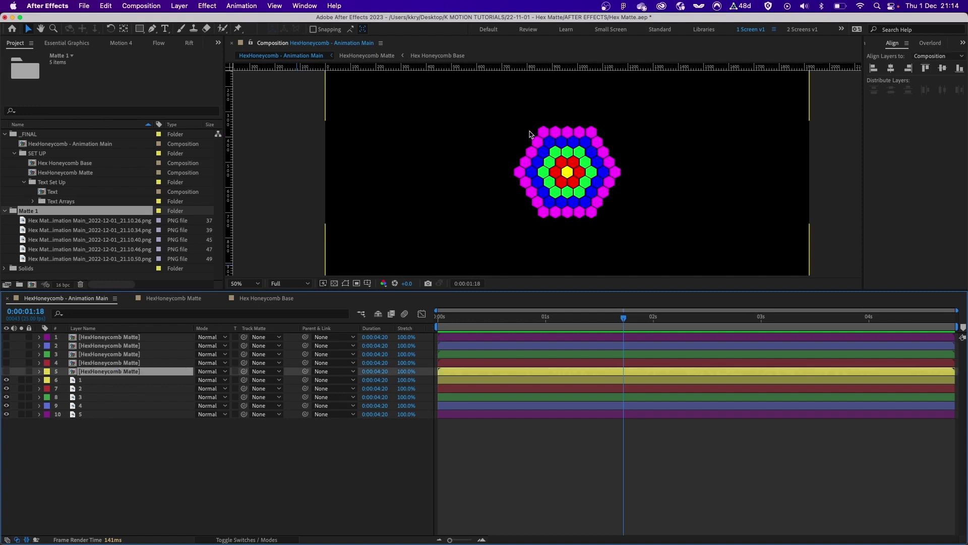
pyautogui.click(162, 460)
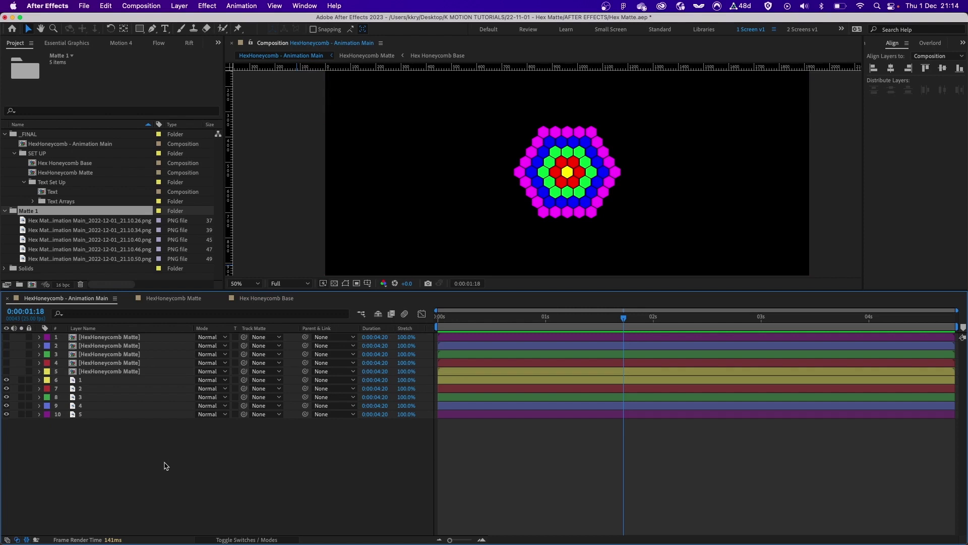
pyautogui.moveTo(93, 428); pyautogui.dragTo(99, 381)
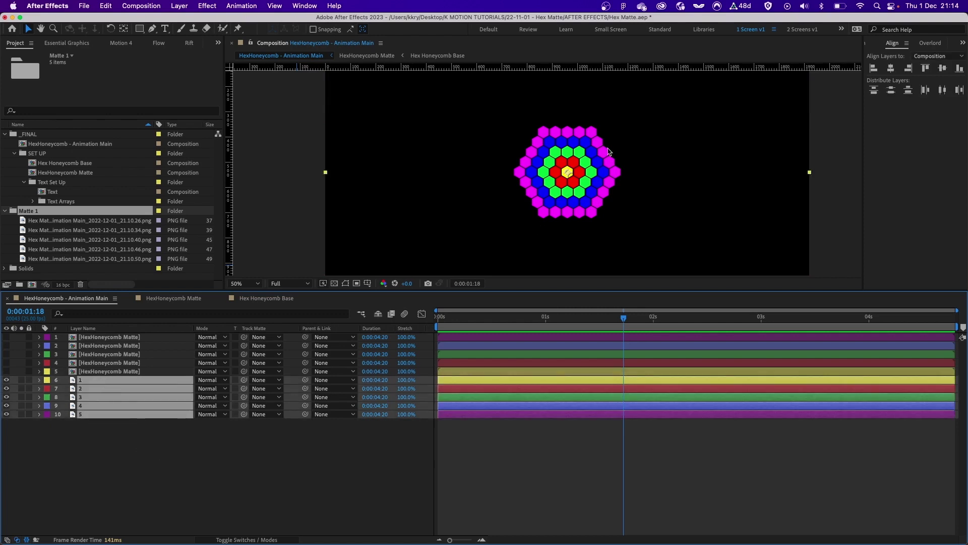
pyautogui.click(107, 364)
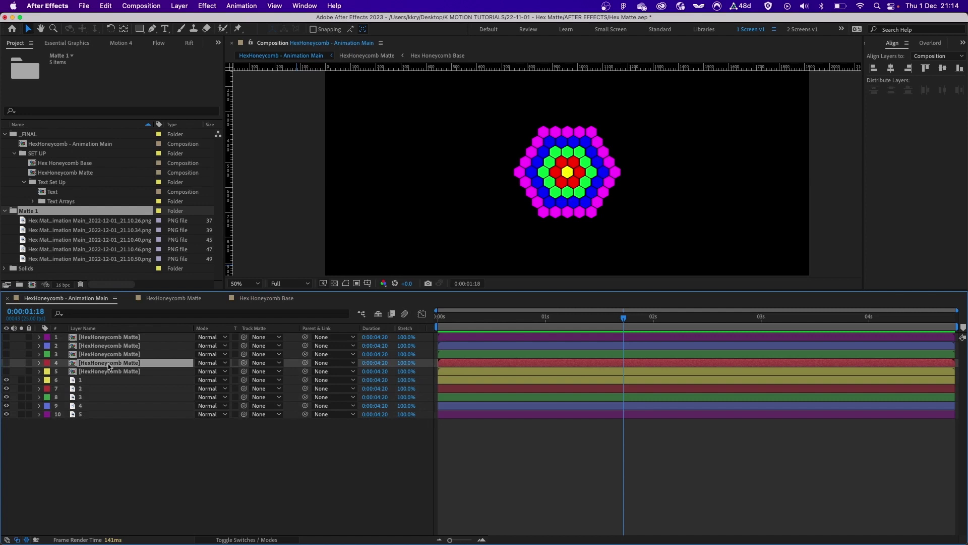
pyautogui.click(105, 487)
pyautogui.click(47, 382)
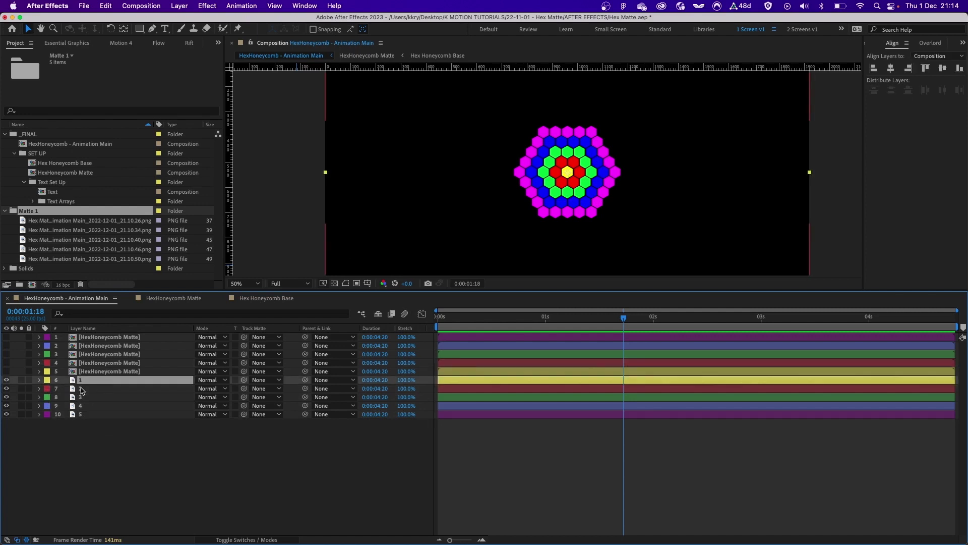
pyautogui.click(180, 474)
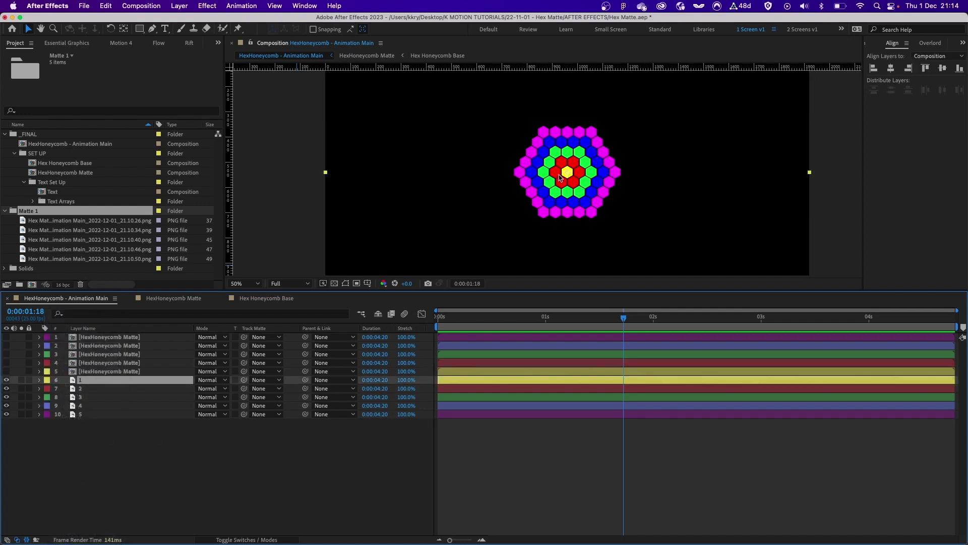
# Step: Examine the rings around the yellow centre hexagon up close, and hide the five HexHoneycomb Matte layers from the timeline
pyautogui.press('.')
pyautogui.press('.')
pyautogui.moveTo(628, 177); pyautogui.dragTo(507, 206)
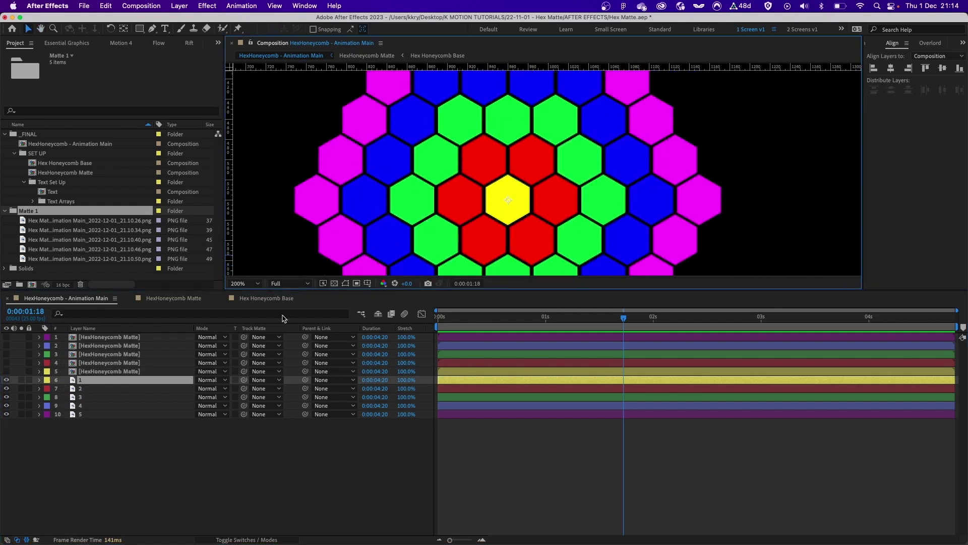
pyautogui.click(76, 445)
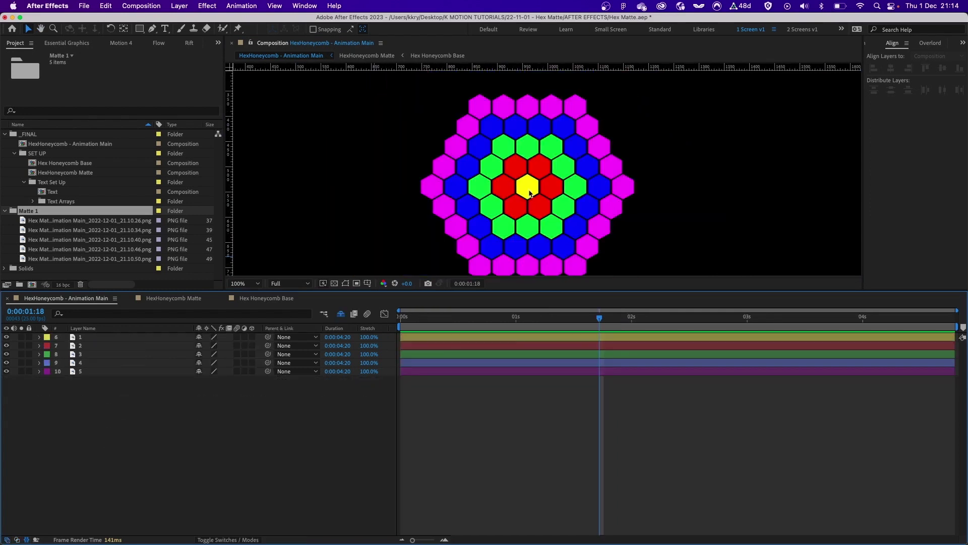
pyautogui.press(',')
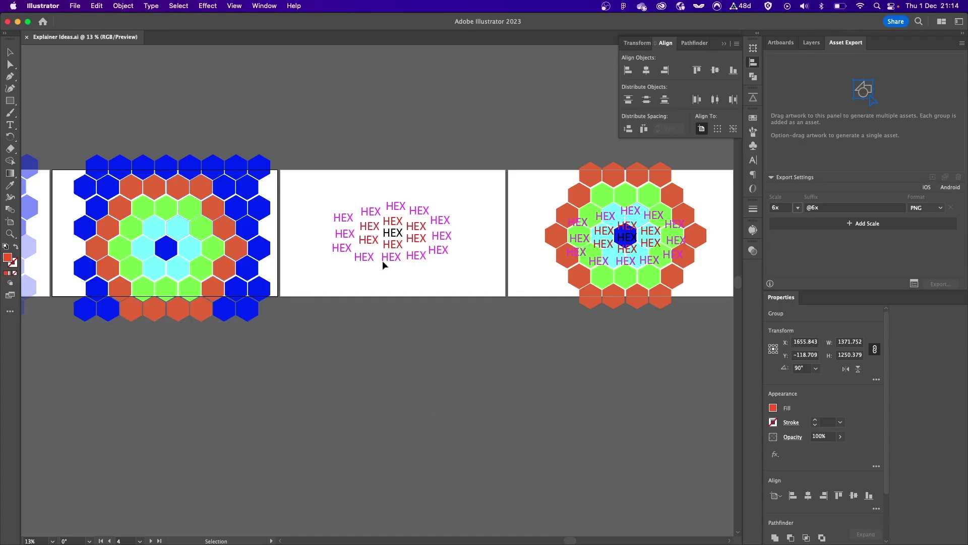
# Step: In Illustrator's Explainer Ideas.ai, go through the black central HEX, the red HEX ring and the magenta HEX ring
pyautogui.click(385, 249)
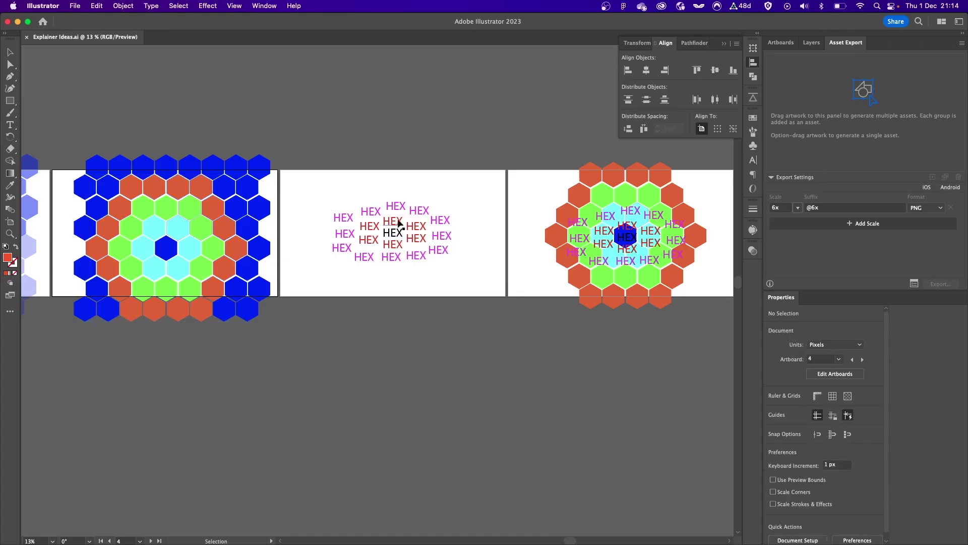
pyautogui.click(410, 221)
pyautogui.scroll(6, 384, 242)
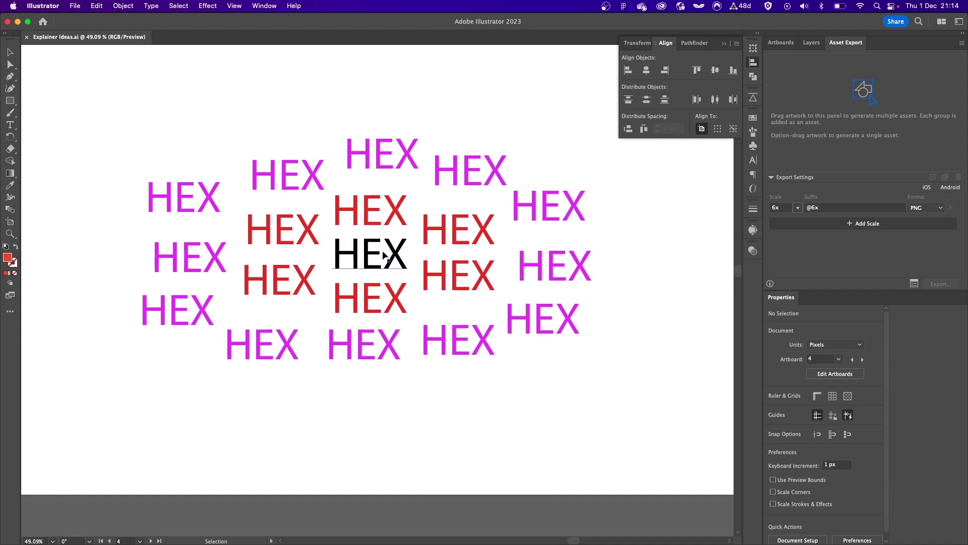
pyautogui.moveTo(386, 256); pyautogui.dragTo(384, 252)
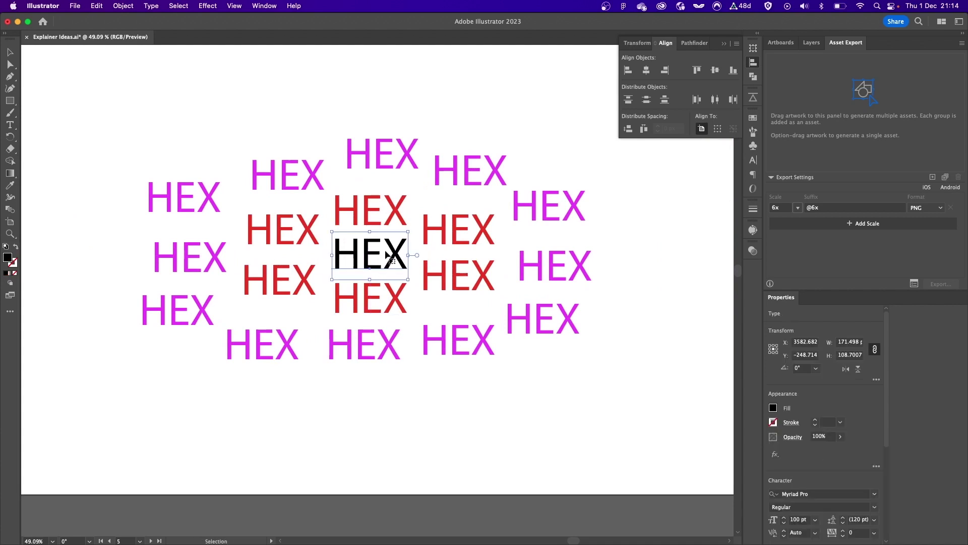
pyautogui.click(389, 218)
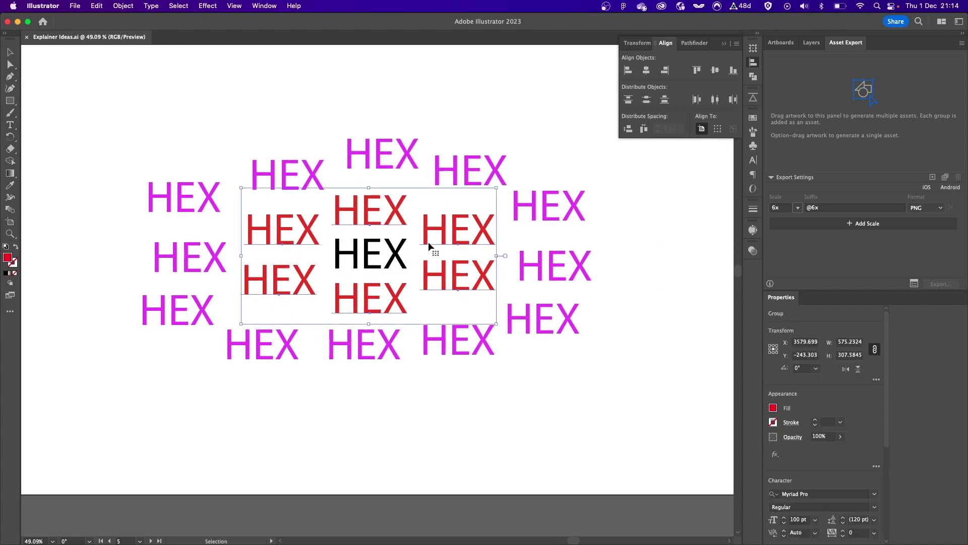
pyautogui.click(365, 353)
pyautogui.click(439, 394)
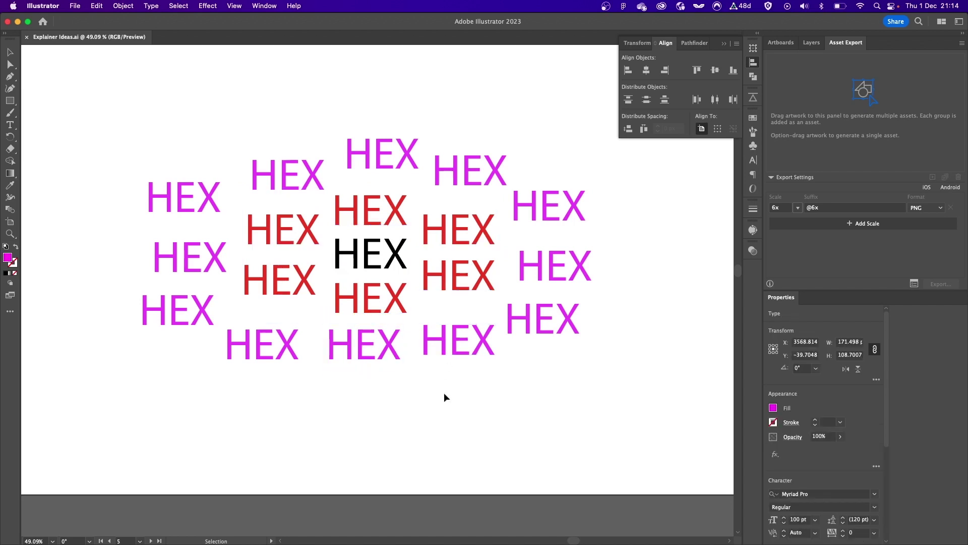
# Step: Nudge the central black HEX slightly and save the artwork, ending with the red HEX group selected
pyautogui.click(373, 258)
pyautogui.moveTo(374, 259); pyautogui.dragTo(376, 263)
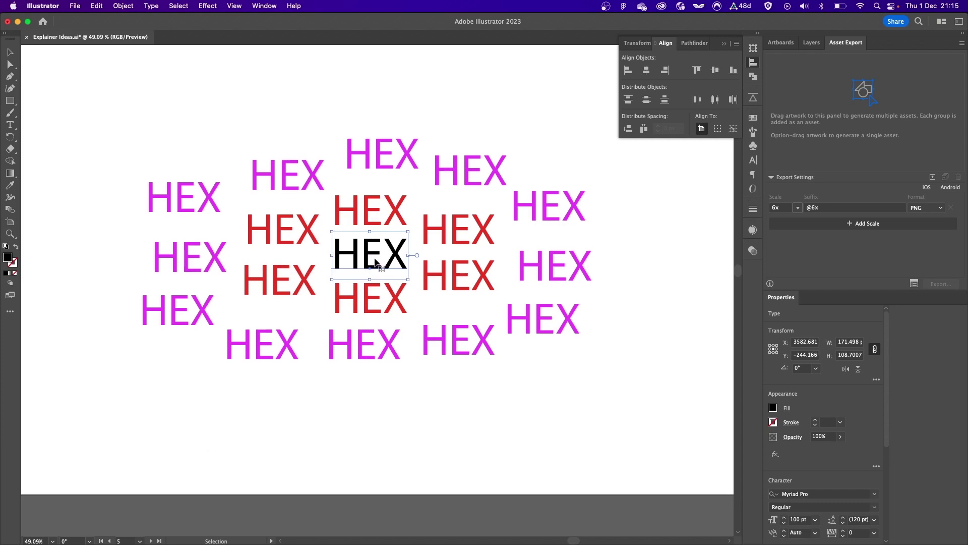
pyautogui.press('super+s')
pyautogui.click(391, 236)
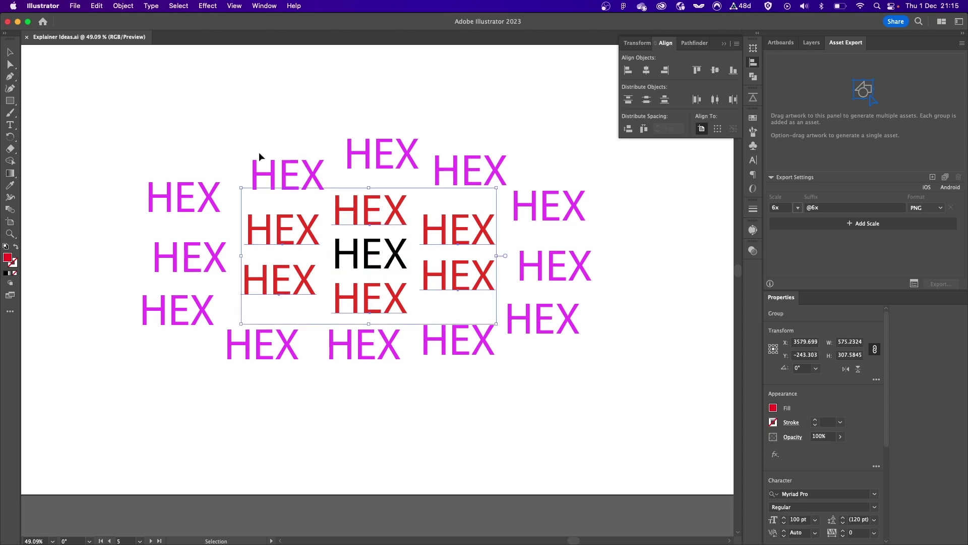
# Step: Switch to After Effects, open the Text composition and load the Hex layer's Anchor Point expression in Expressionist to read it
pyautogui.press('super+Tab')
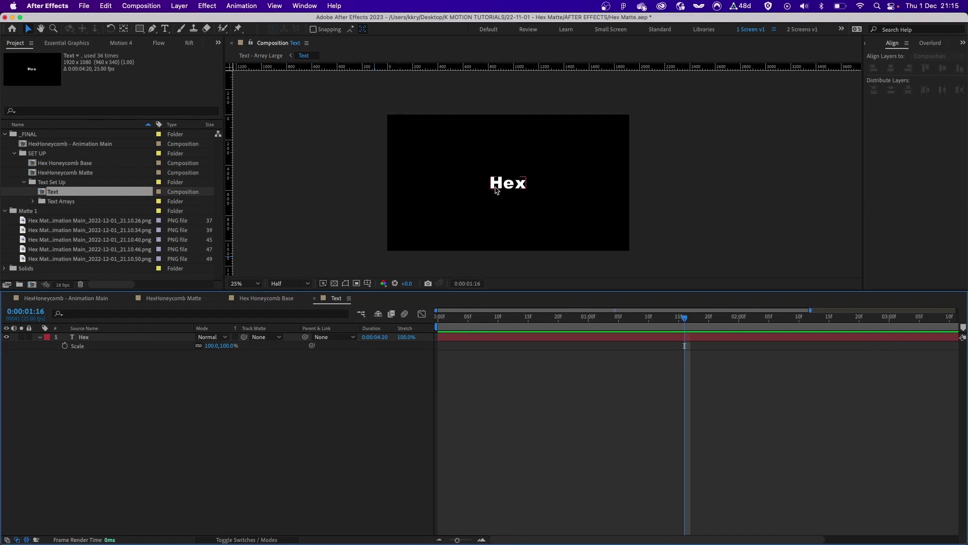
pyautogui.press('s')
pyautogui.click(104, 341)
pyautogui.press('a')
pyautogui.click(72, 355)
pyautogui.click(76, 47)
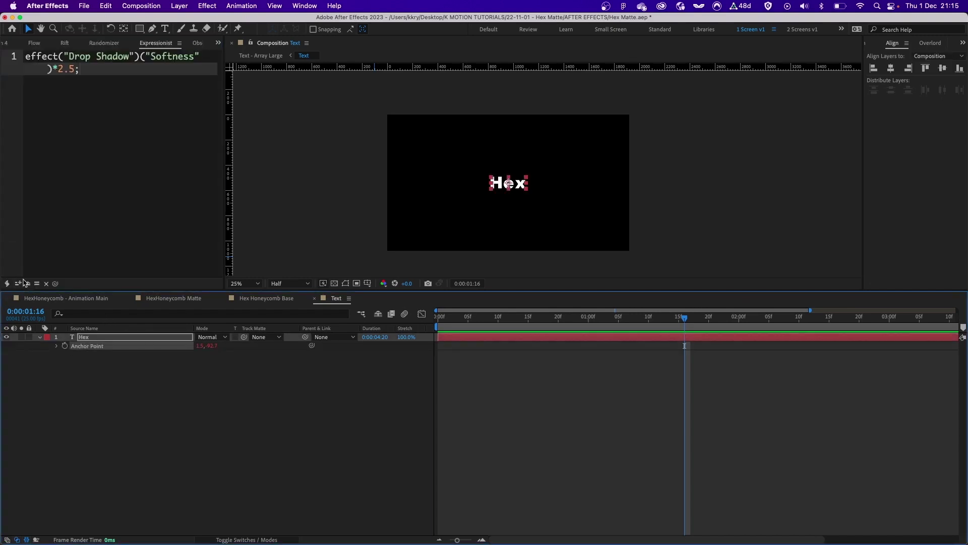
pyautogui.click(28, 283)
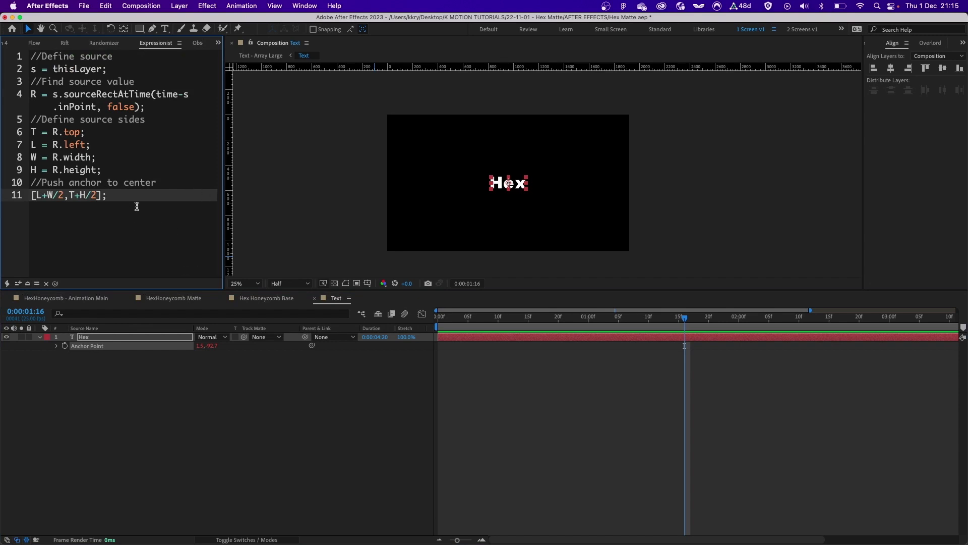
pyautogui.scroll(2, 547, 172)
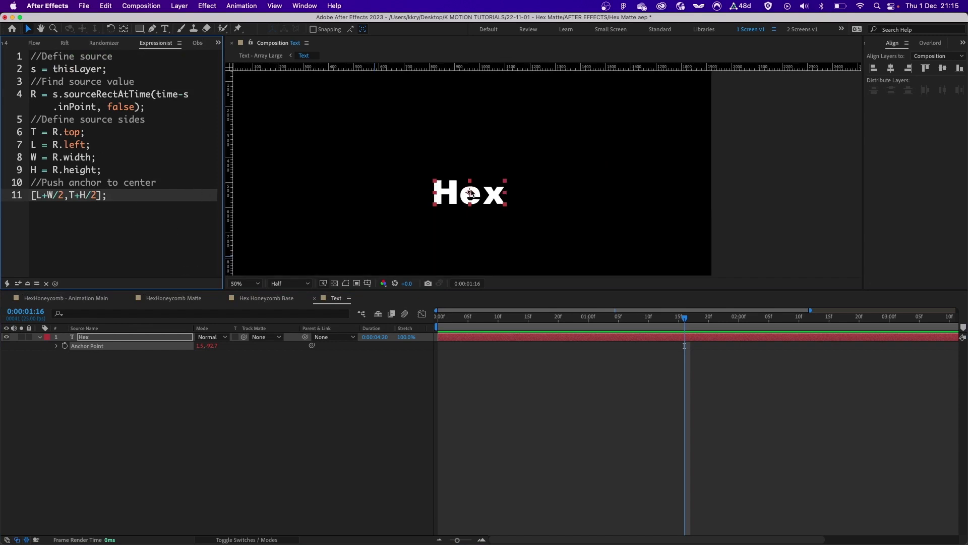
# Step: Load the Hex layer's Position expression in Expressionist to read how it centres the text in the composition
pyautogui.click(73, 346)
pyautogui.press('p')
pyautogui.click(28, 283)
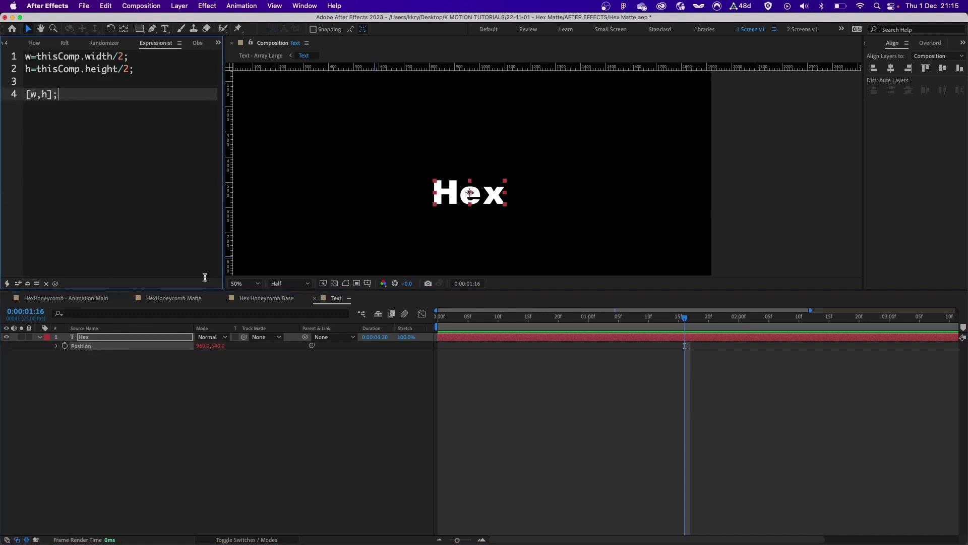
pyautogui.click(259, 371)
pyautogui.click(471, 210)
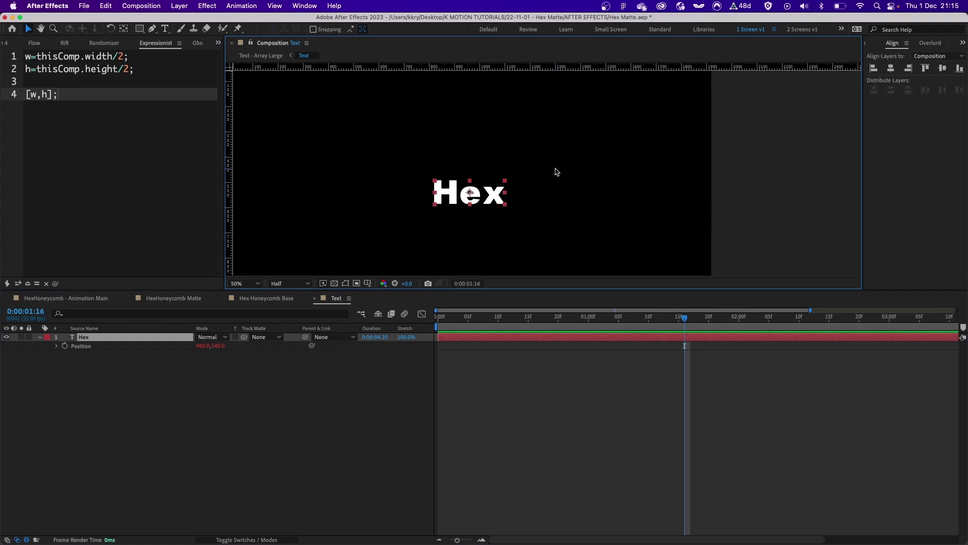
# Step: Try replacing the Hex text with "aaaaaaaa" to test its centring, and undo the change
pyautogui.doubleClick(485, 196)
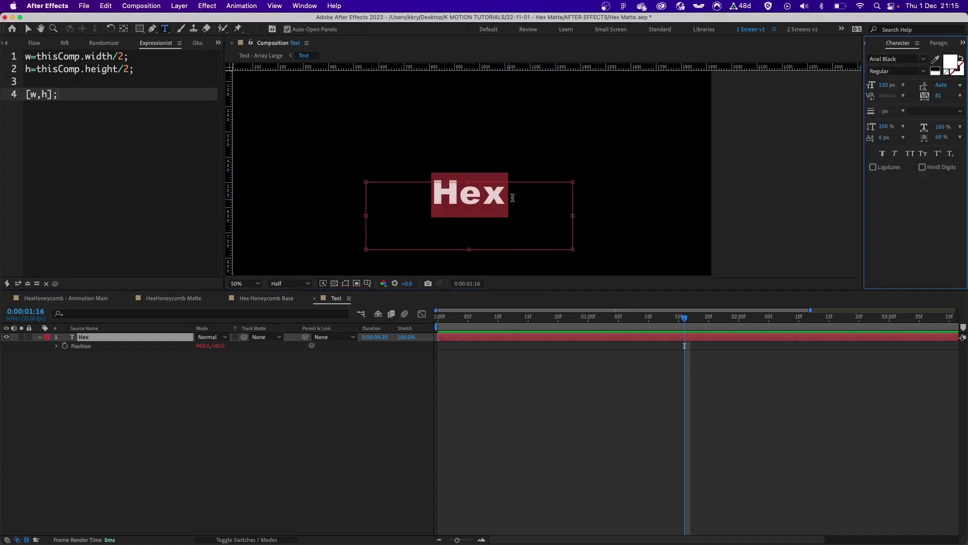
pyautogui.write('aaaaaaaa')
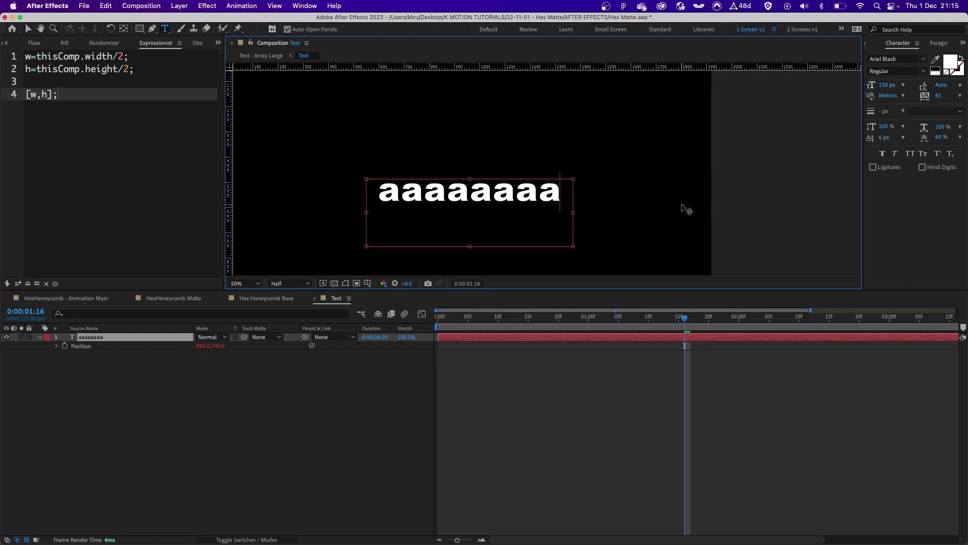
pyautogui.press('Escape')
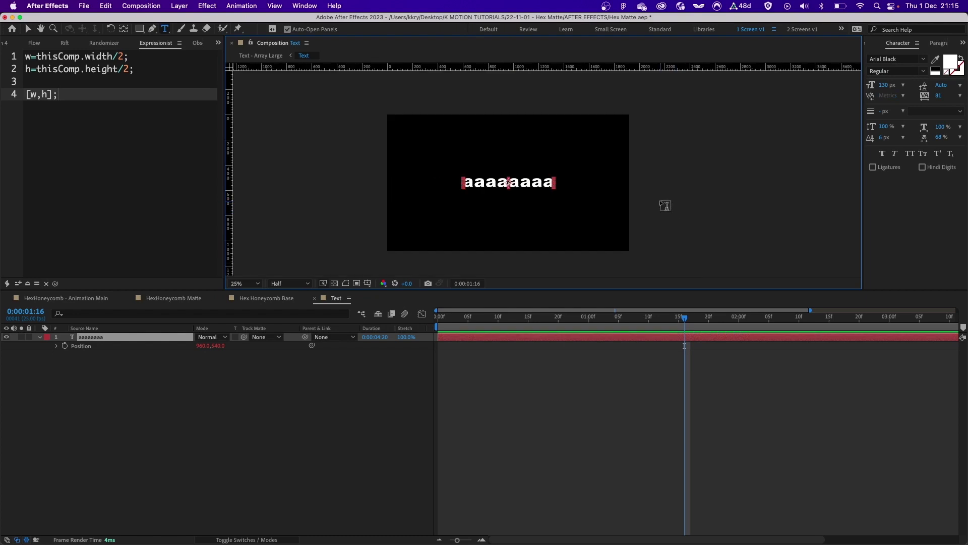
pyautogui.press('v')
pyautogui.press('cmd+z')
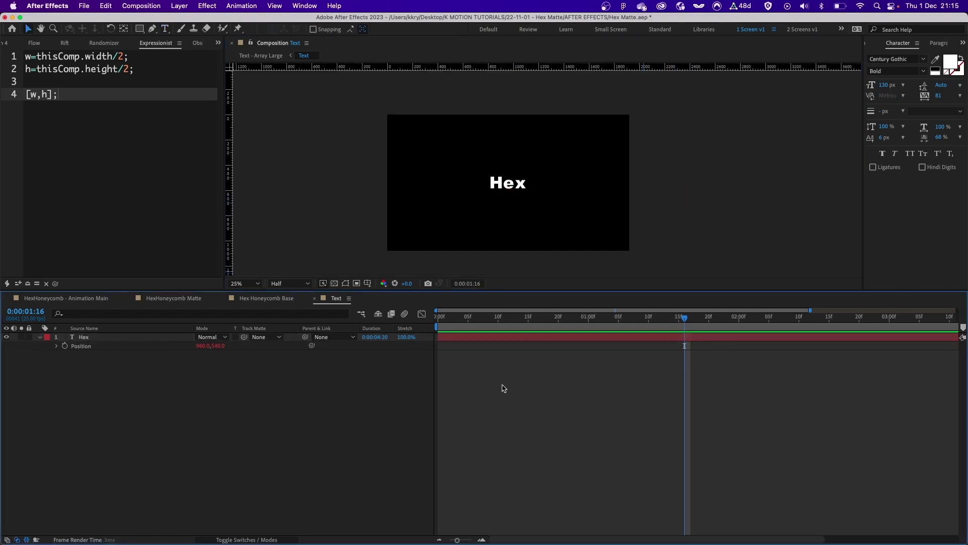
# Step: Select and deselect the Hex text layer to examine its bounds and anchor point, including at closer zoom
pyautogui.click(508, 185)
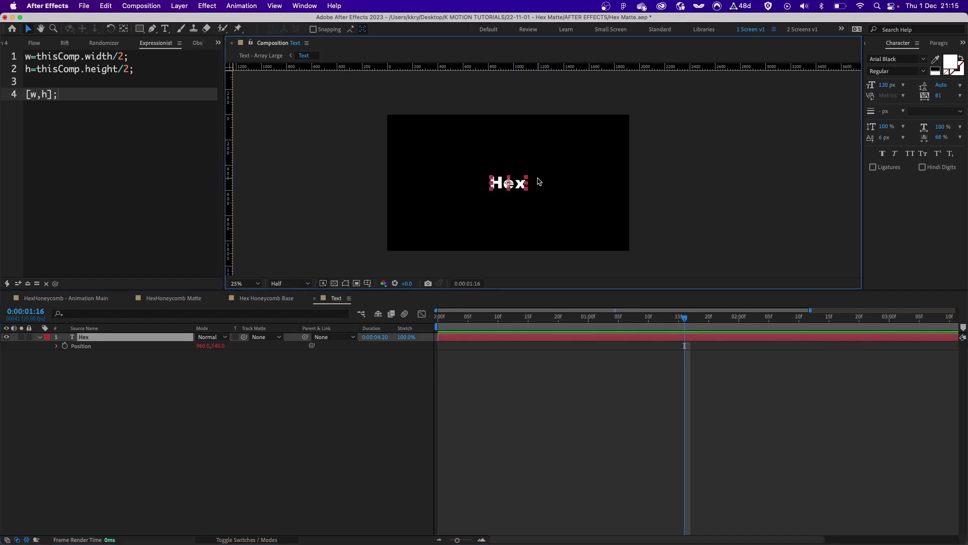
pyautogui.click(150, 411)
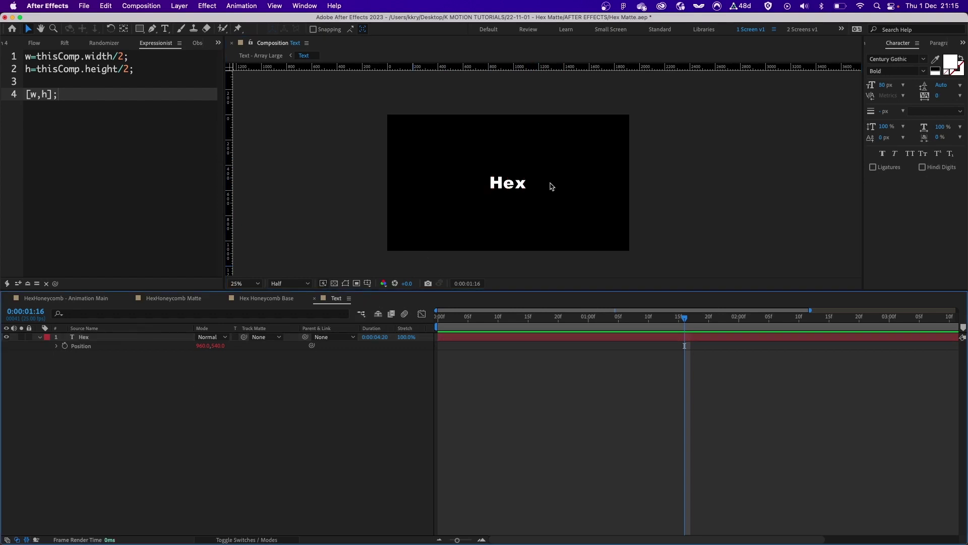
pyautogui.click(90, 337)
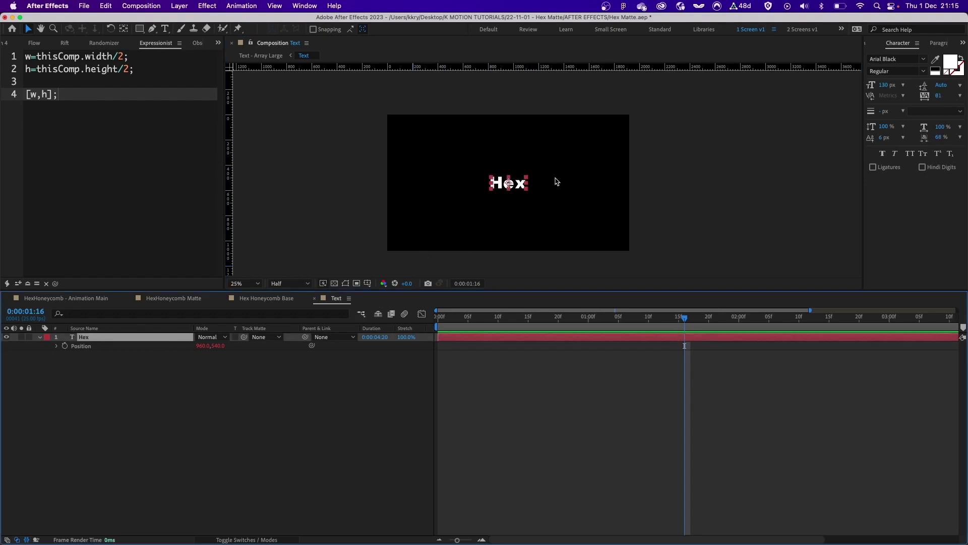
pyautogui.press('.')
pyautogui.press('.')
pyautogui.click(190, 393)
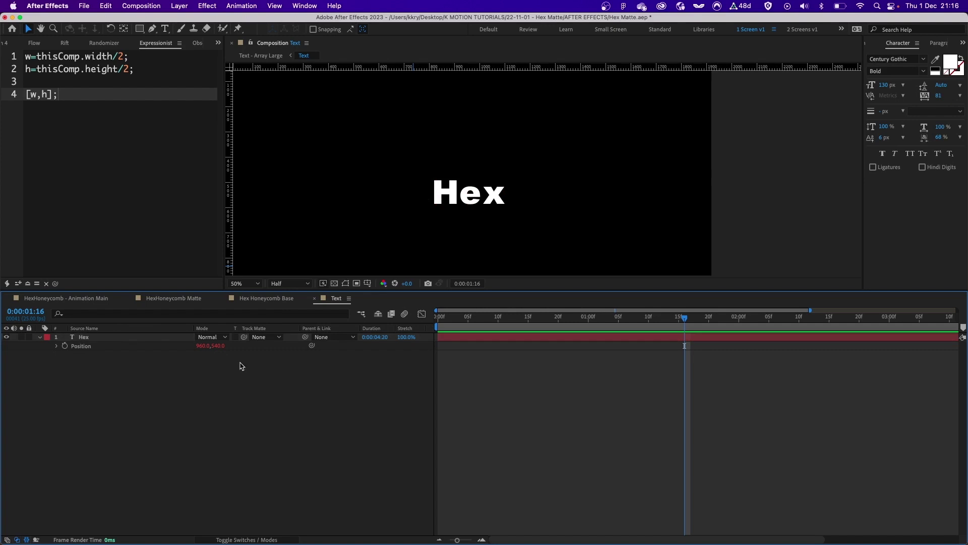
pyautogui.click(467, 195)
# Step: Open the Text composition in Essential Graphics and try to add the Hex layer's Scale property to it
pyautogui.rightClick(111, 393)
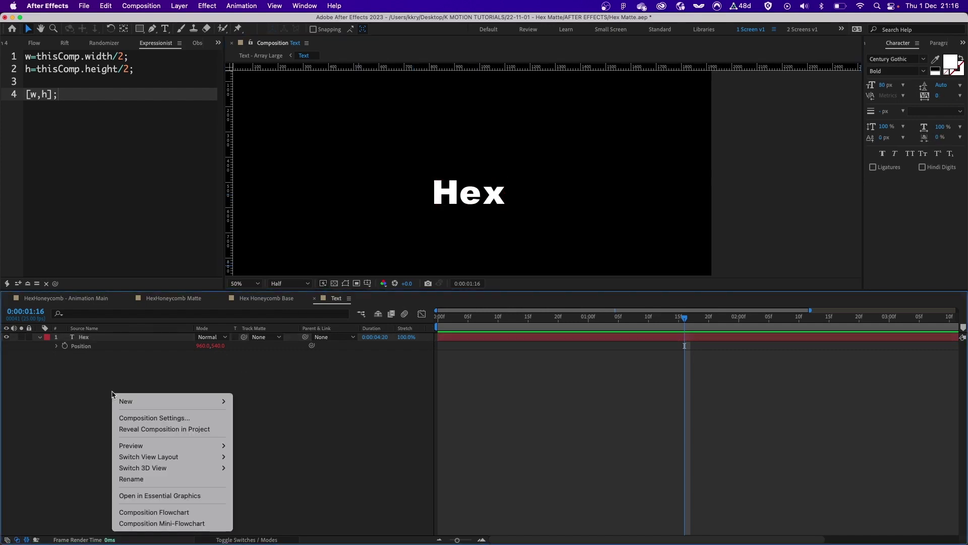
pyautogui.click(158, 495)
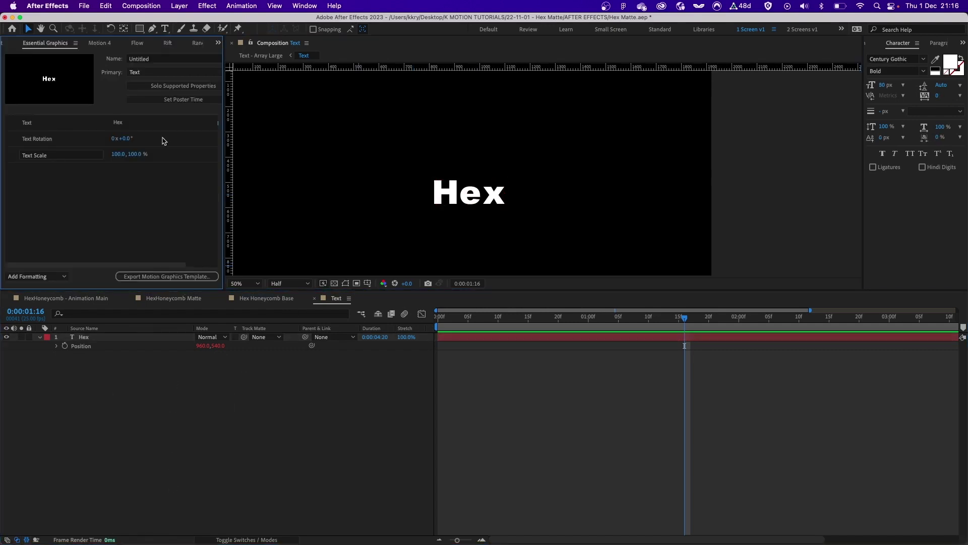
pyautogui.click(87, 338)
pyautogui.press('s')
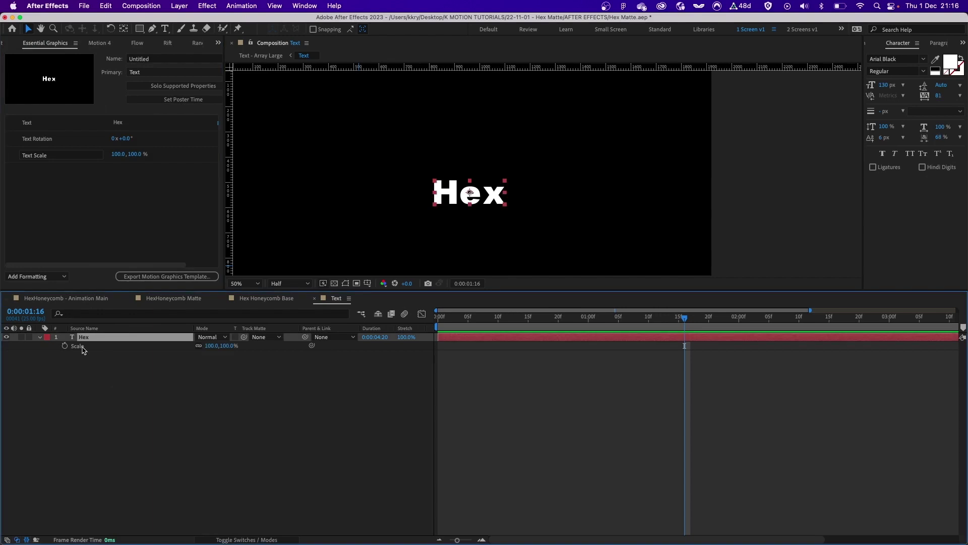
pyautogui.click(79, 346)
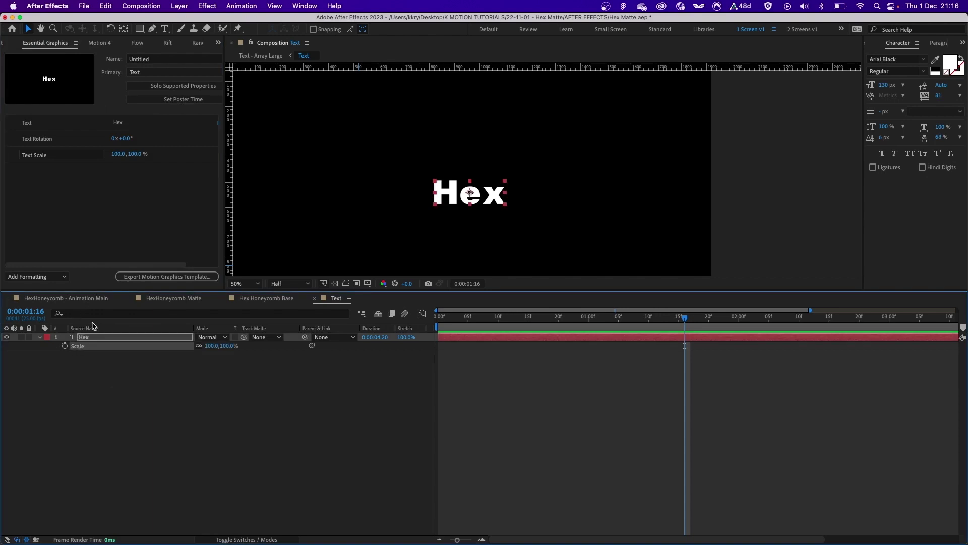
pyautogui.moveTo(79, 346); pyautogui.dragTo(52, 183)
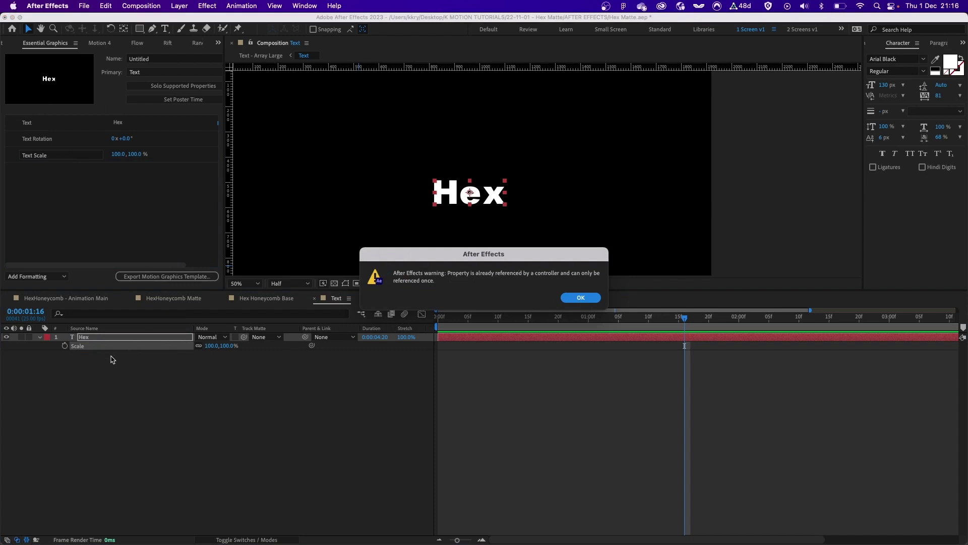
pyautogui.click(580, 298)
# Step: Search the Hex layer's properties for "sou" to examine Source Text, and collapse the layer's properties
pyautogui.press('r')
pyautogui.click(90, 348)
pyautogui.press('super+f')
pyautogui.write('se')
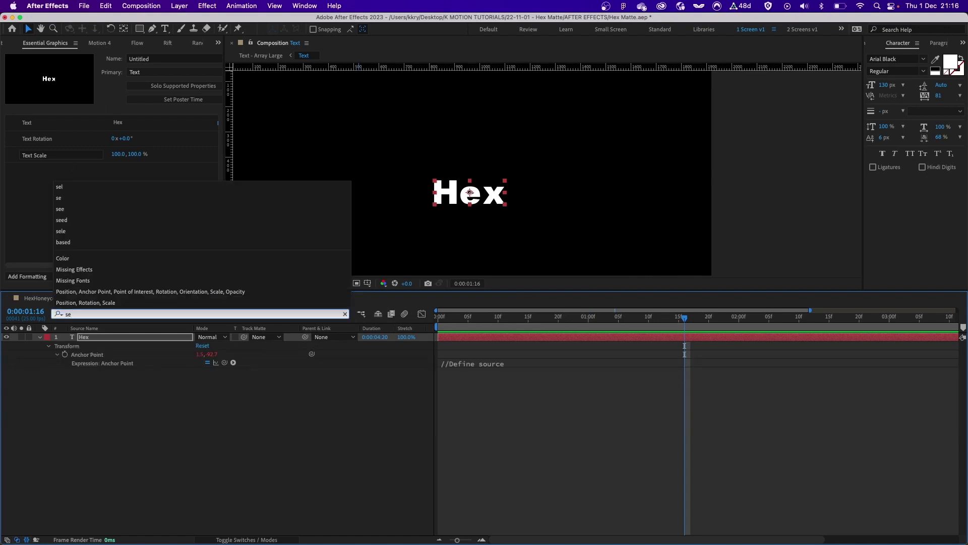
pyautogui.press('BackSpace')
pyautogui.write('ou')
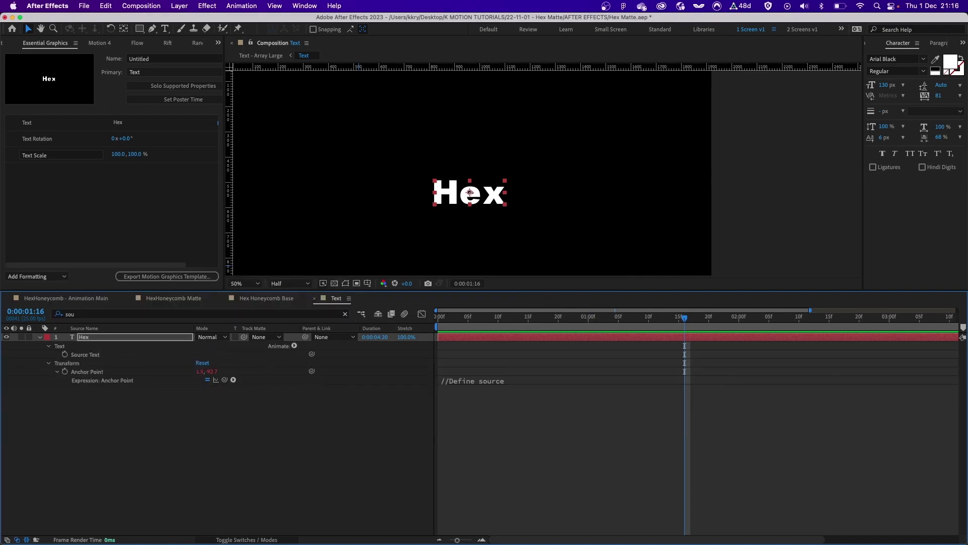
pyautogui.moveTo(90, 355); pyautogui.dragTo(101, 381)
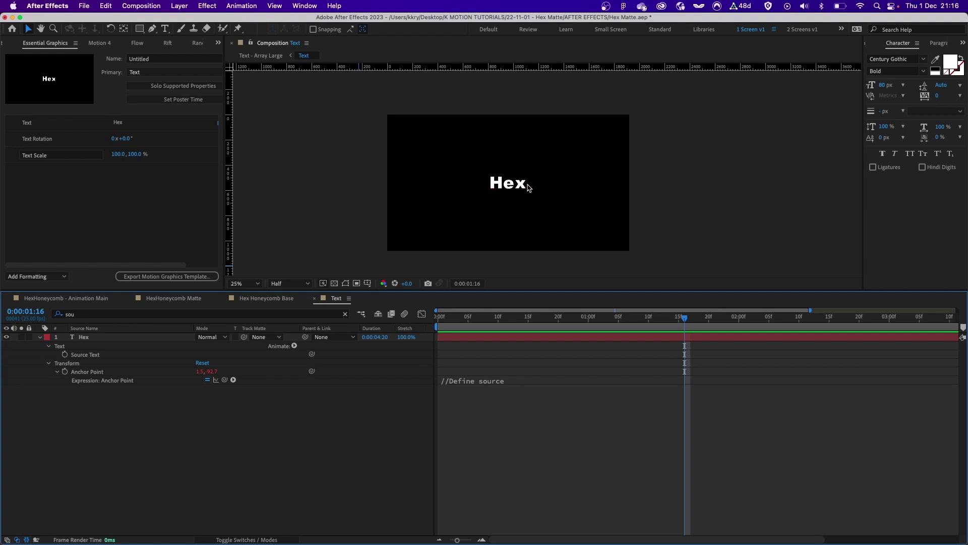
pyautogui.press('u')
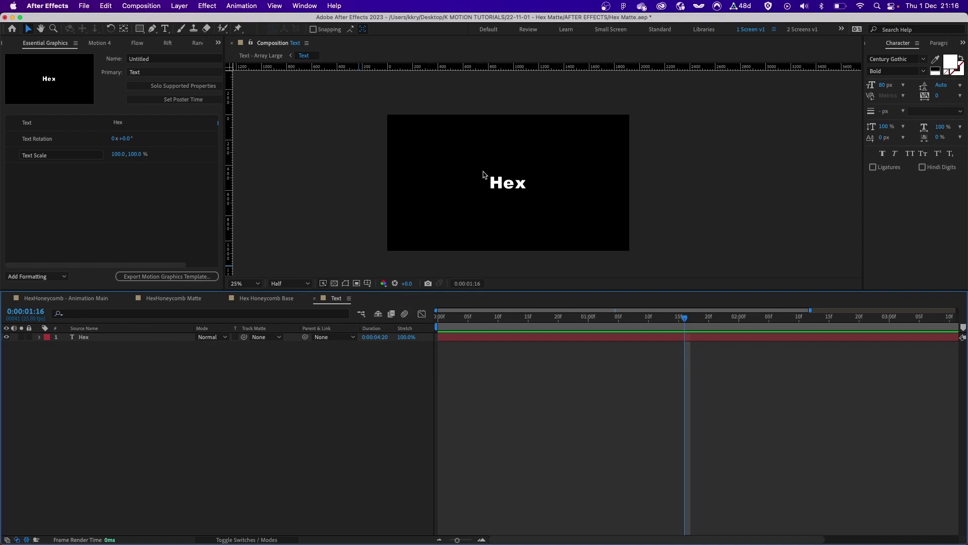
# Step: Create a new composition from the Text composition and scatter six copies of the Text layer around the frame by hand
pyautogui.scroll(1, 50, 41)
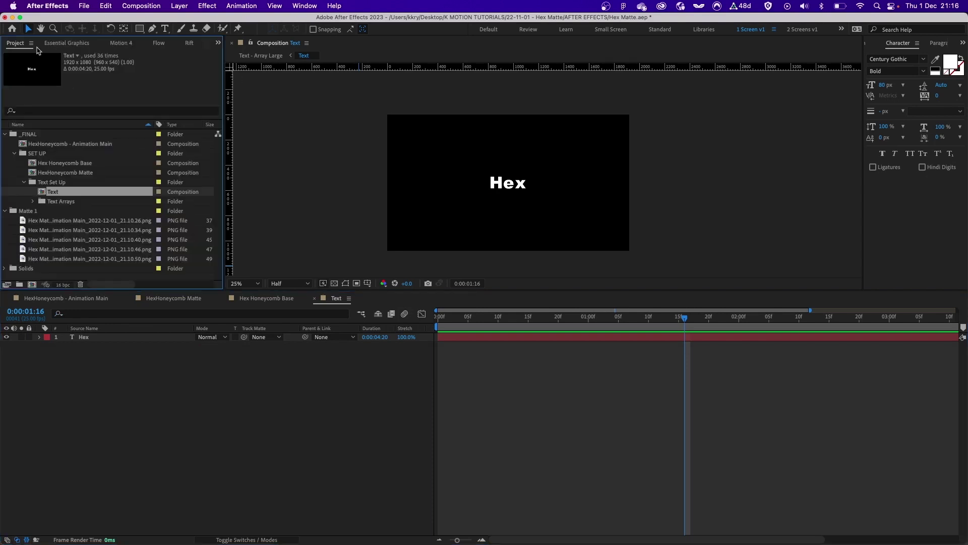
pyautogui.click(33, 201)
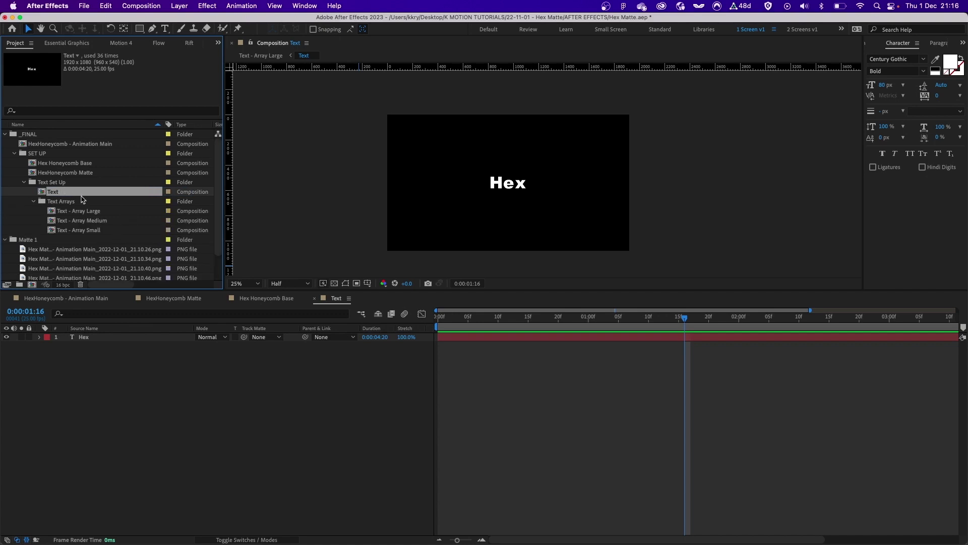
pyautogui.moveTo(46, 192); pyautogui.dragTo(31, 284)
pyautogui.moveTo(560, 192); pyautogui.dragTo(575, 225)
pyautogui.press('super+d')
pyautogui.press('super+d')
pyautogui.press('super+d')
pyautogui.press('super+d')
pyautogui.press('super+d')
pyautogui.moveTo(601, 221); pyautogui.dragTo(625, 207)
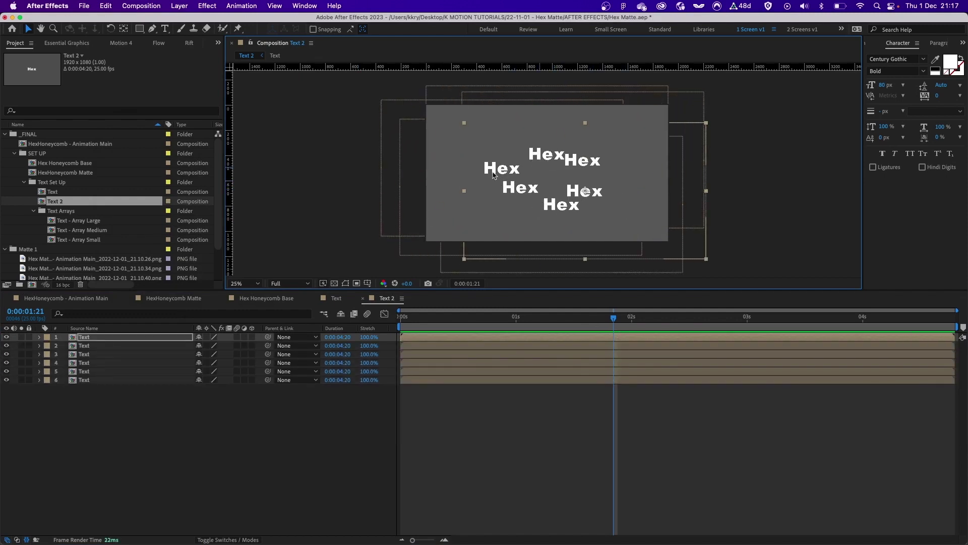
pyautogui.click(328, 150)
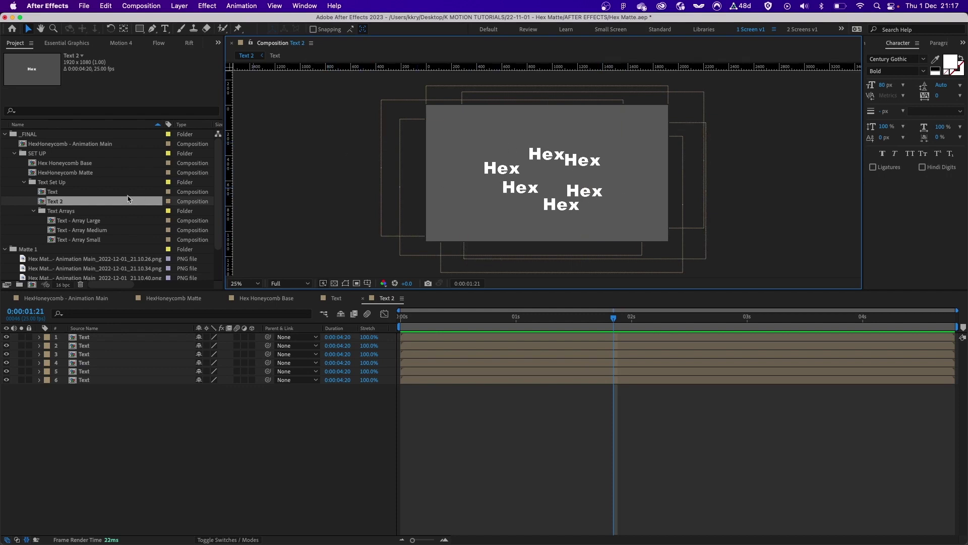
# Step: Delete the Text 2 composition from the project
pyautogui.click(71, 203)
pyautogui.press('Delete')
pyautogui.press('Return')
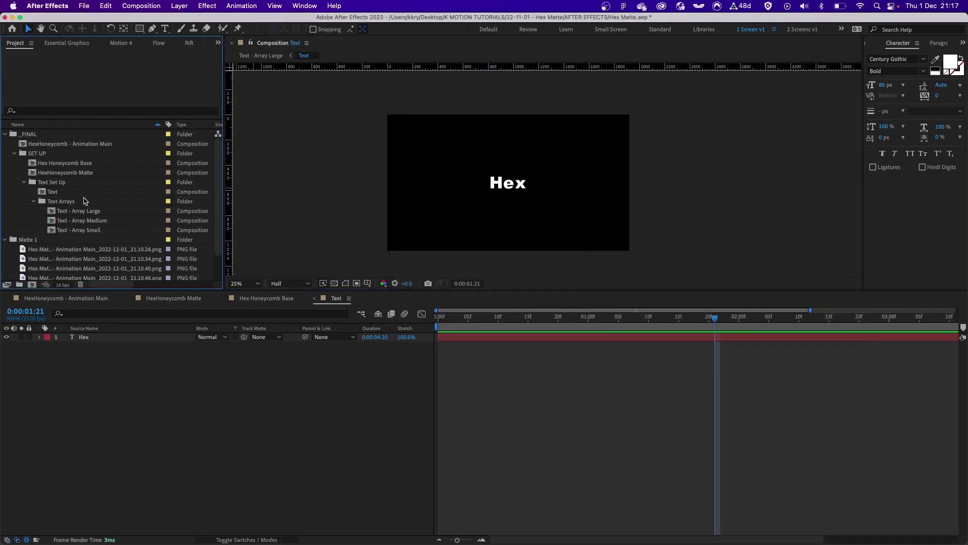
# Step: Open the Text - Array Small composition, collapse its layer properties and hide the timeline's Duration column
pyautogui.click(97, 212)
pyautogui.click(98, 230)
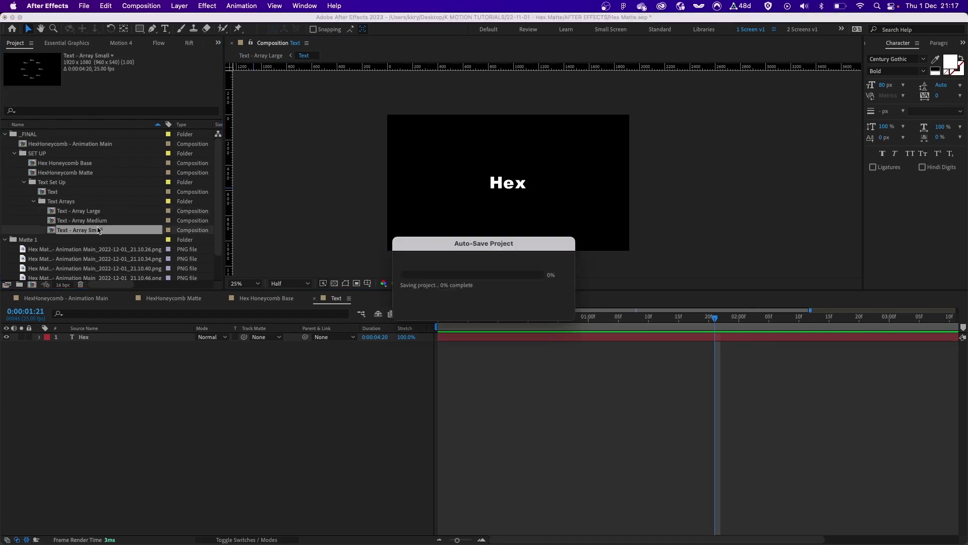
pyautogui.doubleClick(54, 232)
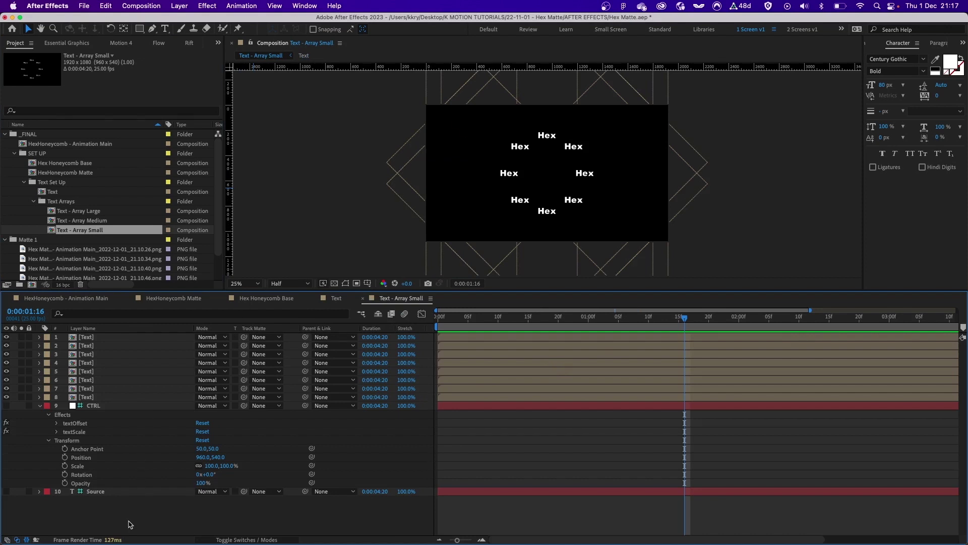
pyautogui.press('u')
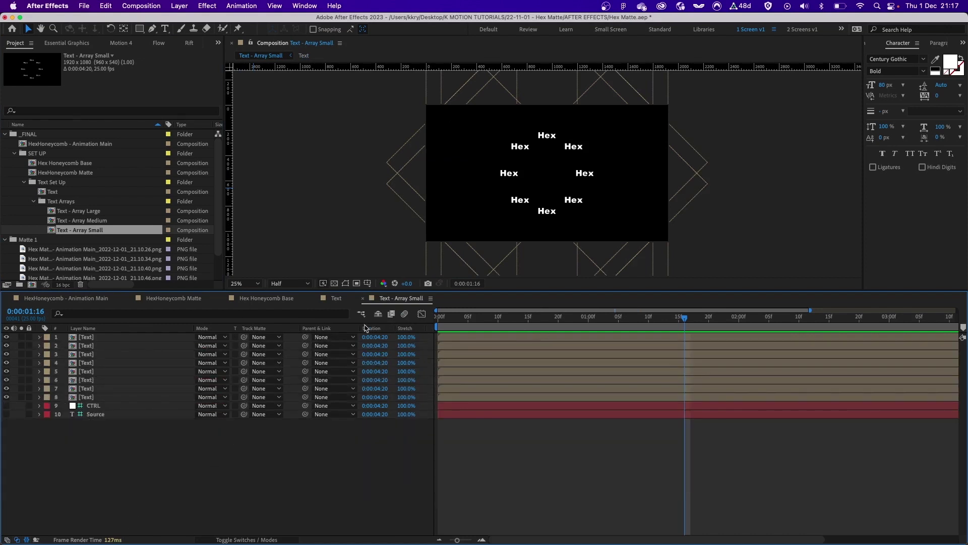
pyautogui.rightClick(381, 327)
pyautogui.click(390, 335)
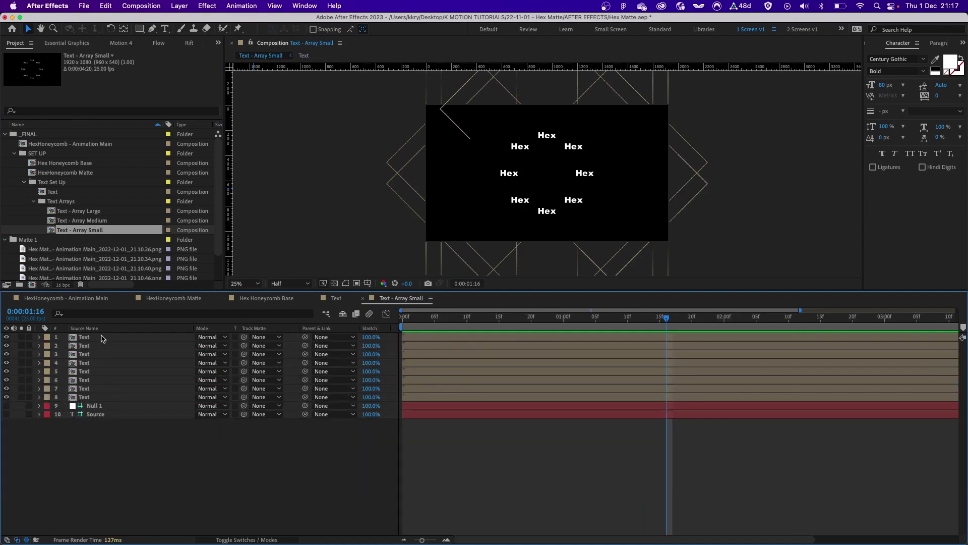
# Step: Select the first Text layer in the small array and reveal its expressions to examine them
pyautogui.click(86, 337)
pyautogui.click(53, 191)
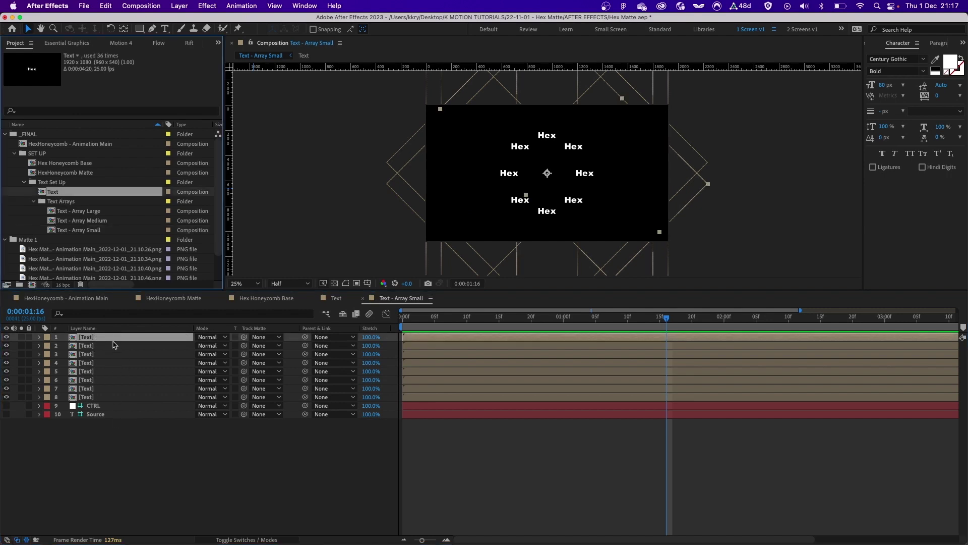
pyautogui.press('e')
pyautogui.press('e')
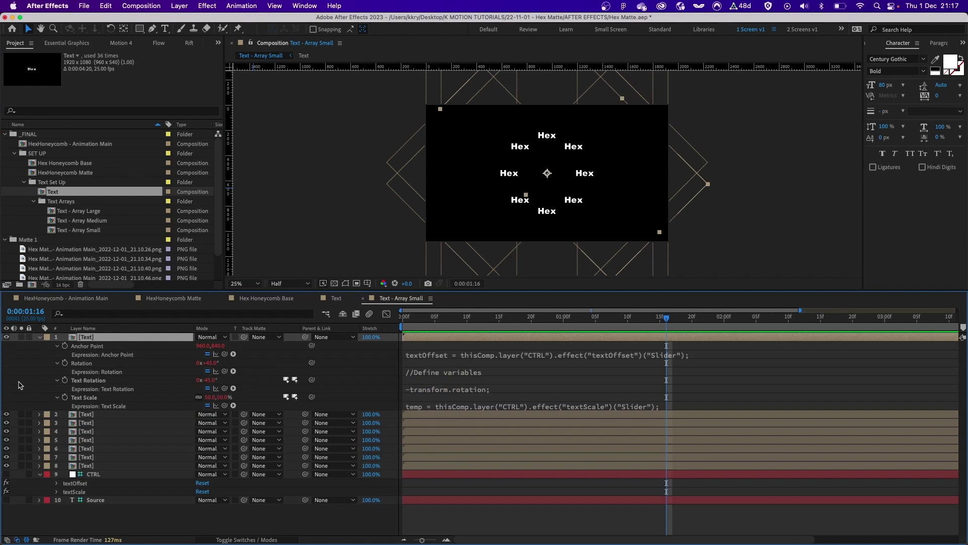
# Step: Select the CTRL null and open its textOffset and textScale sliders in Effect Controls
pyautogui.click(114, 477)
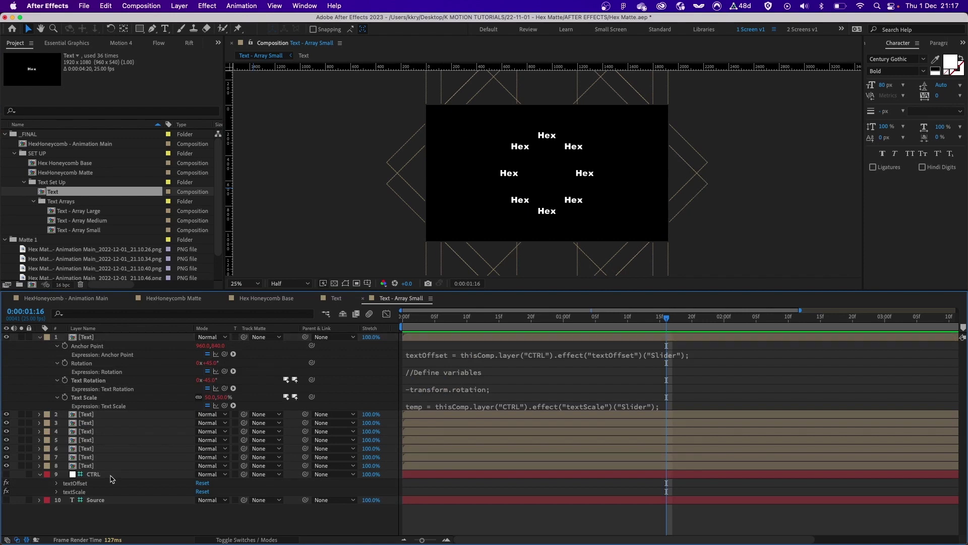
pyautogui.click(112, 476)
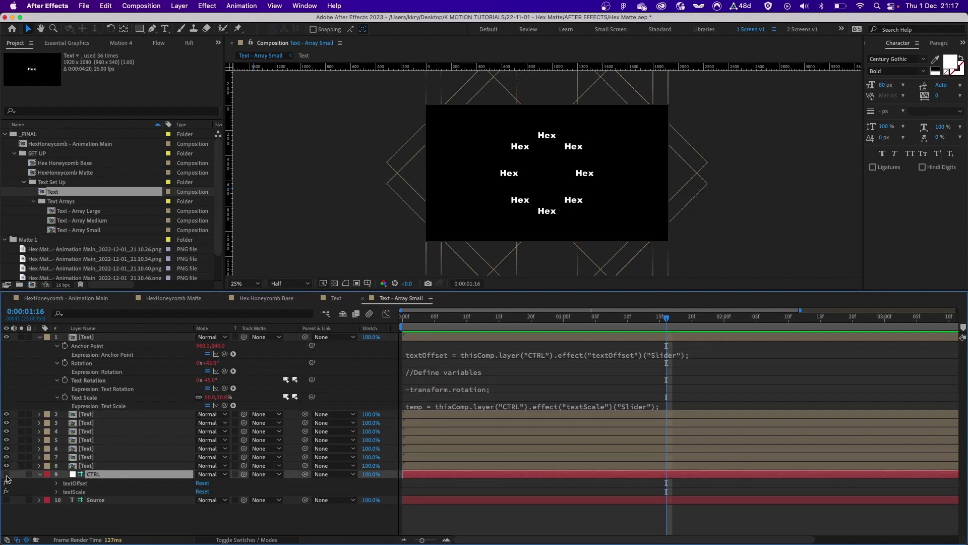
pyautogui.click(7, 476)
pyautogui.press('.')
pyautogui.click(6, 474)
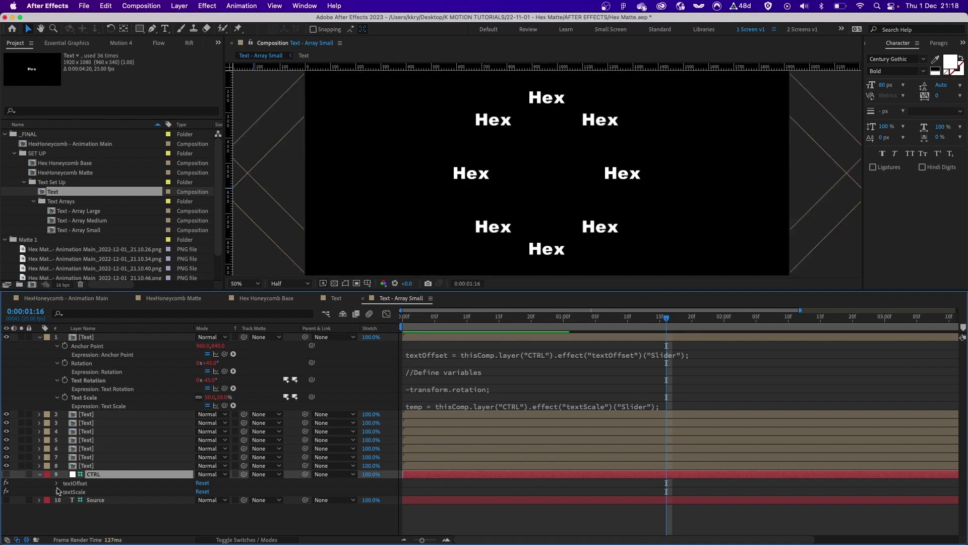
pyautogui.click(75, 483)
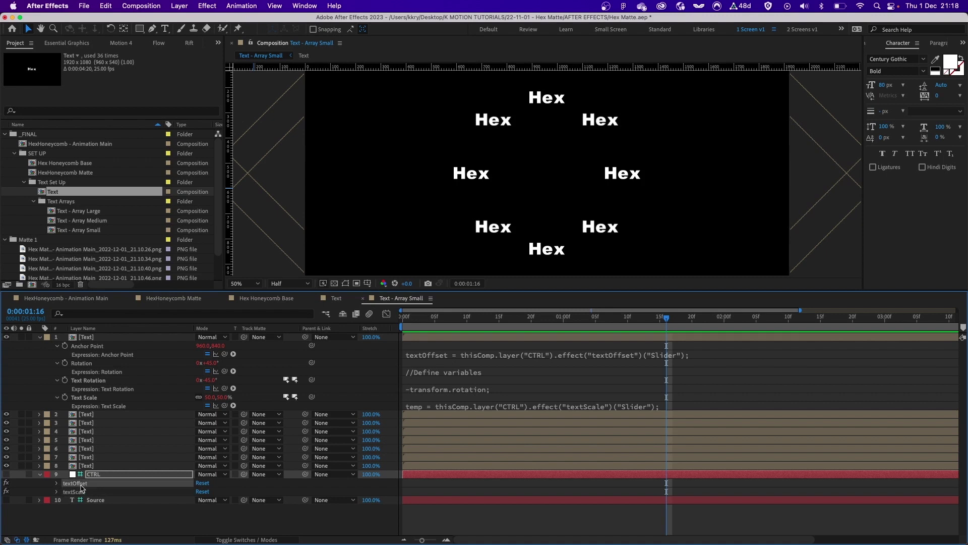
pyautogui.doubleClick(81, 485)
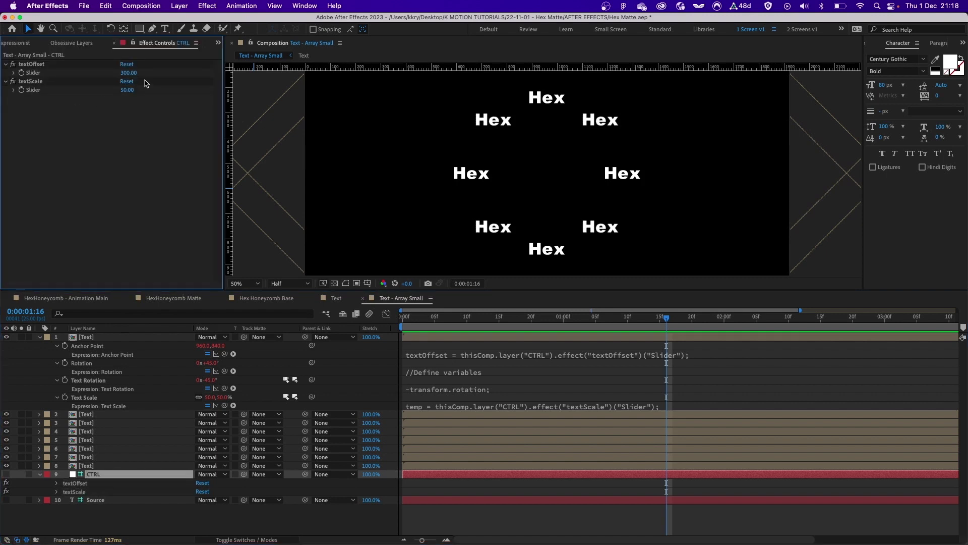
# Step: Set CTRL's textOffset slider to 320, and try a different textScale value before undoing the scale change
pyautogui.moveTo(129, 73); pyautogui.dragTo(157, 79)
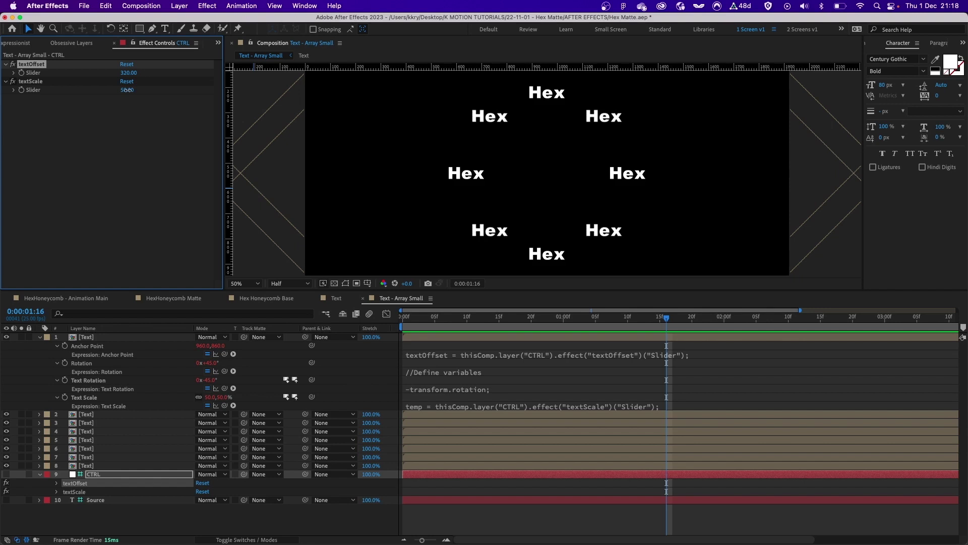
pyautogui.moveTo(127, 90); pyautogui.dragTo(148, 96)
pyautogui.press('super+z')
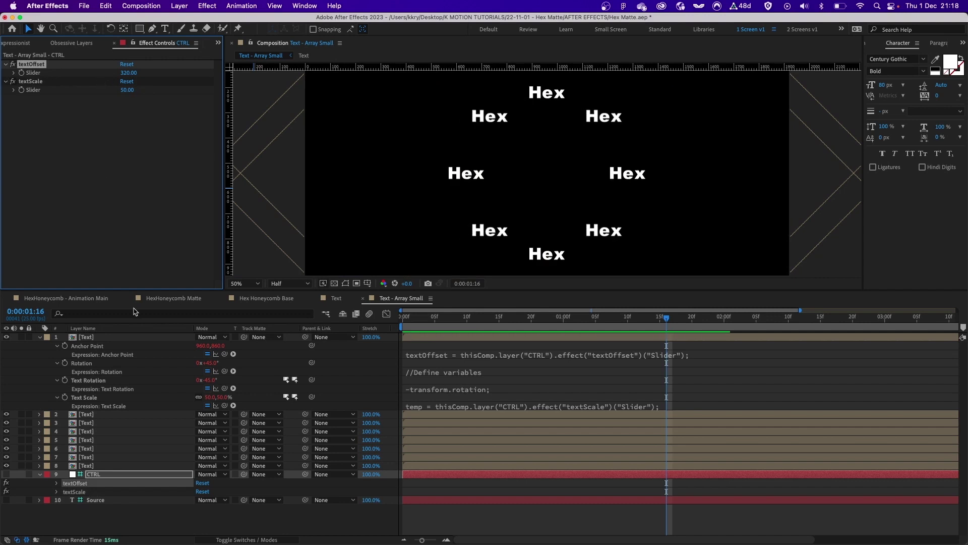
# Step: Inspect the first Text layer's Text Rotation property and try changing the textScale slider on CTRL
pyautogui.click(83, 381)
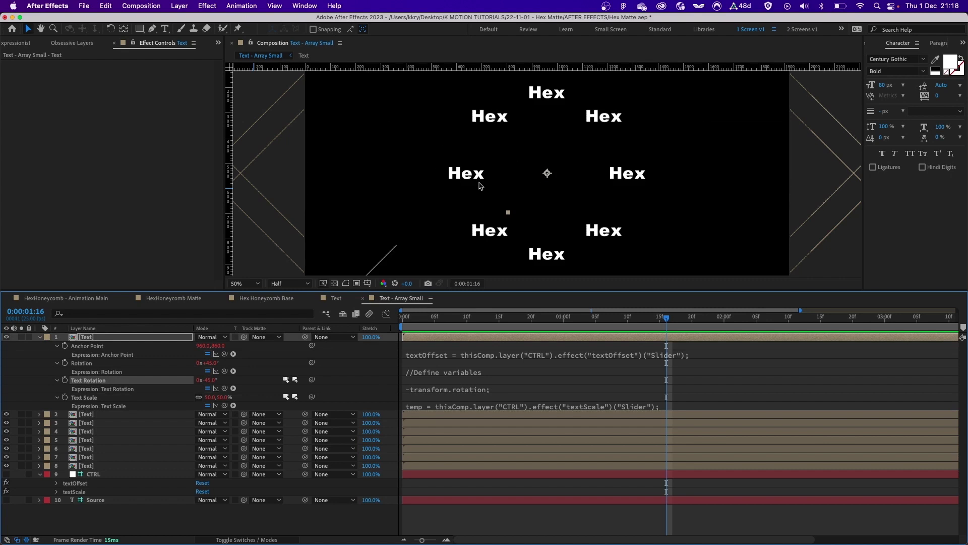
pyautogui.click(94, 474)
pyautogui.moveTo(125, 91); pyautogui.dragTo(337, 139)
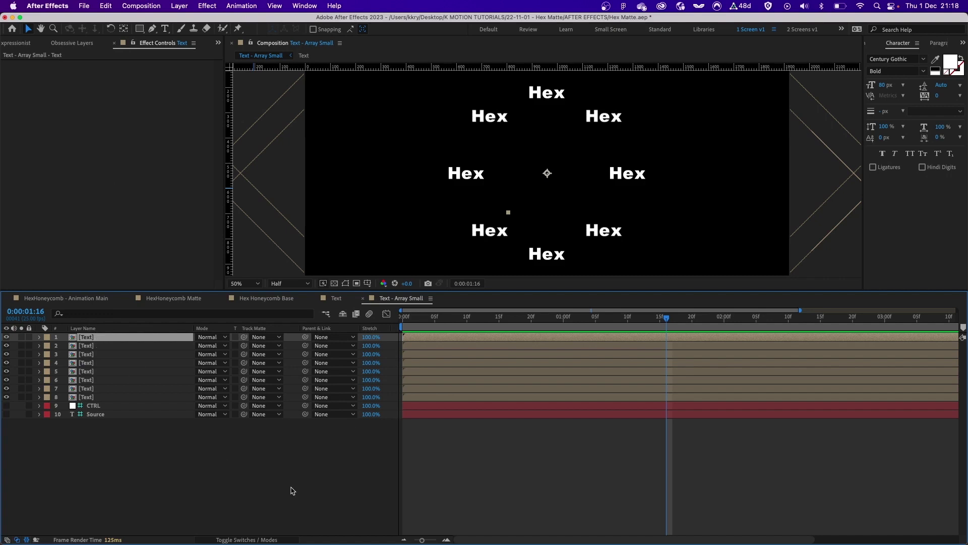
# Step: Load the first Text layer's Anchor Point expression in a widened Expressionist panel and highlight the line "y = value[1] + textOffset;"
pyautogui.press('e')
pyautogui.press('e')
pyautogui.click(105, 347)
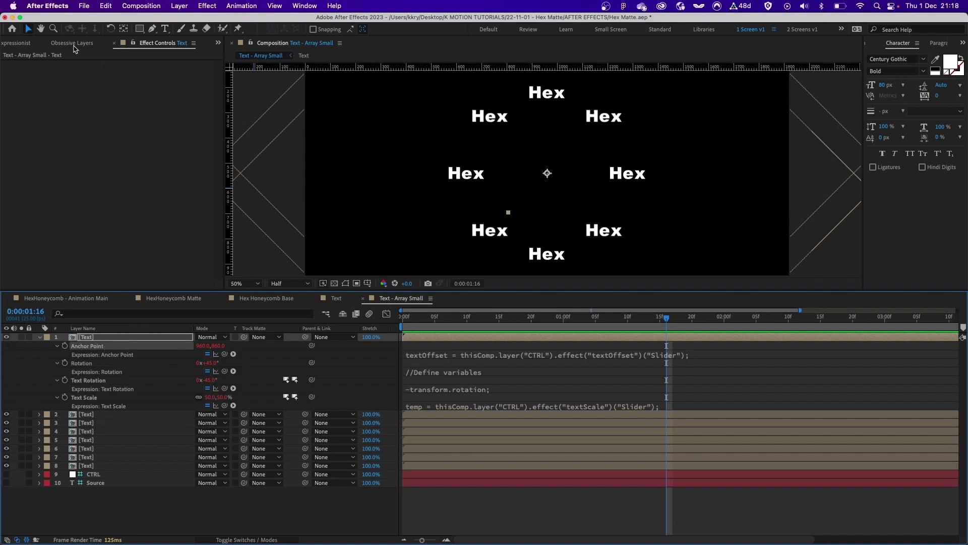
pyautogui.scroll(2, 73, 46)
pyautogui.click(28, 284)
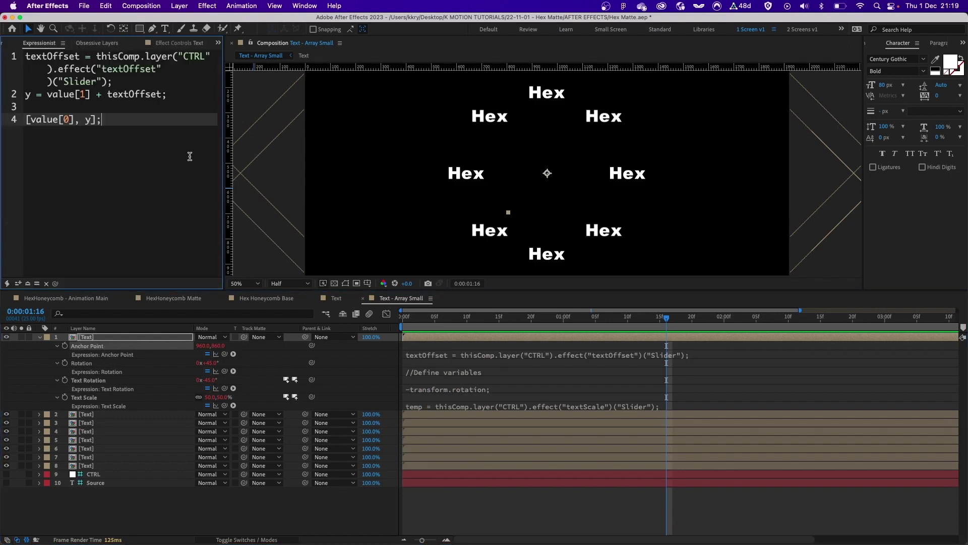
pyautogui.moveTo(224, 149); pyautogui.dragTo(379, 145)
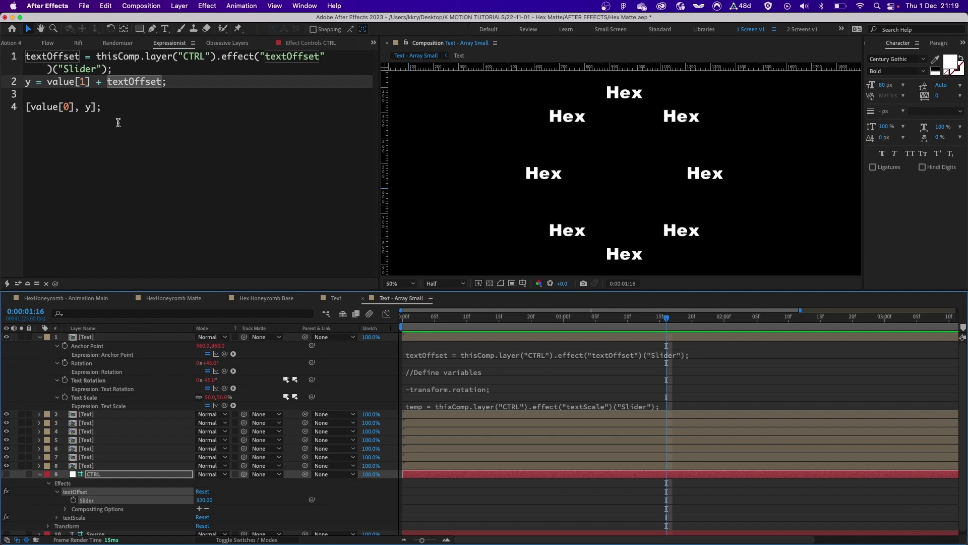
pyautogui.moveTo(177, 83); pyautogui.dragTo(21, 84)
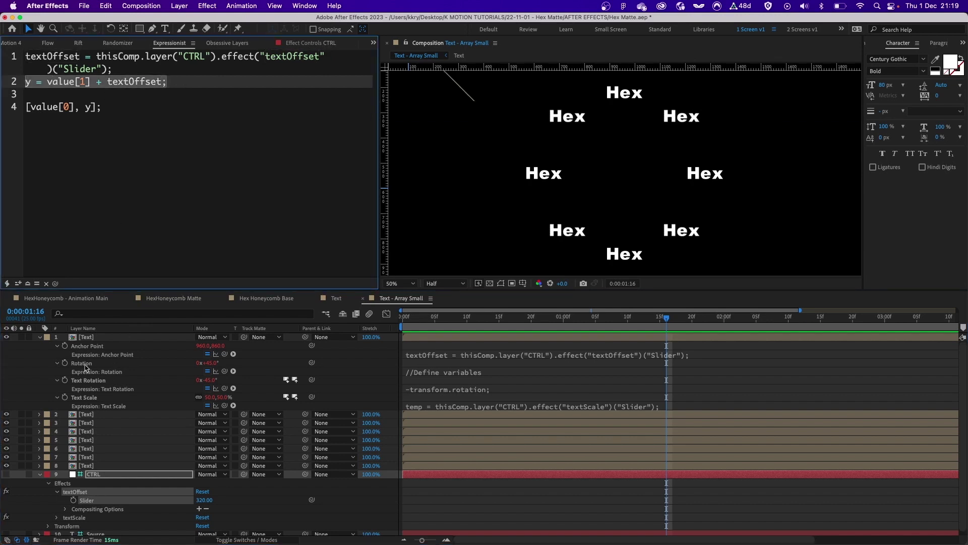
# Step: Set CTRL's textOffset slider to 232 to test its effect on the first Text layer's Anchor Point
pyautogui.click(116, 347)
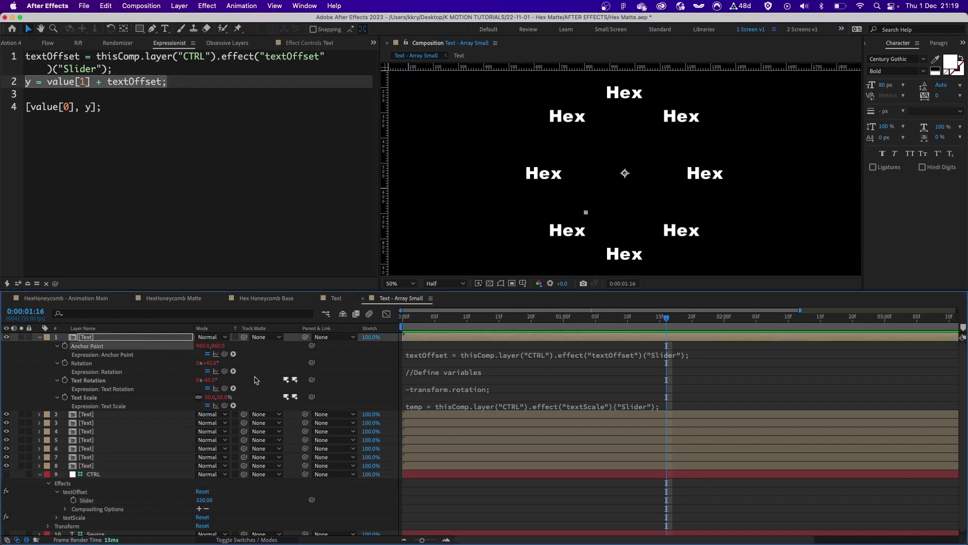
pyautogui.moveTo(202, 500); pyautogui.dragTo(121, 504)
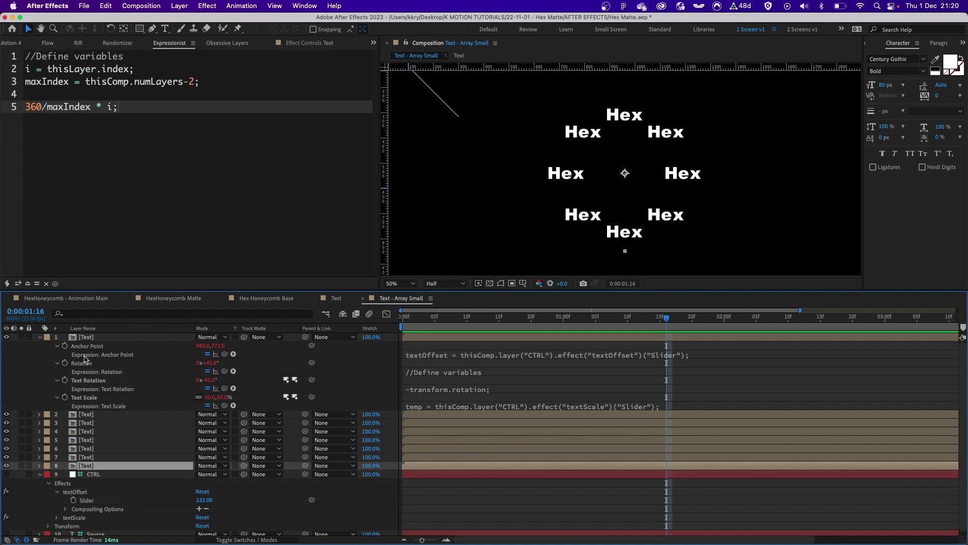
# Step: Load the first Text layer's Rotation expression in Expressionist and compare the first and last Text layers in the array
pyautogui.click(85, 364)
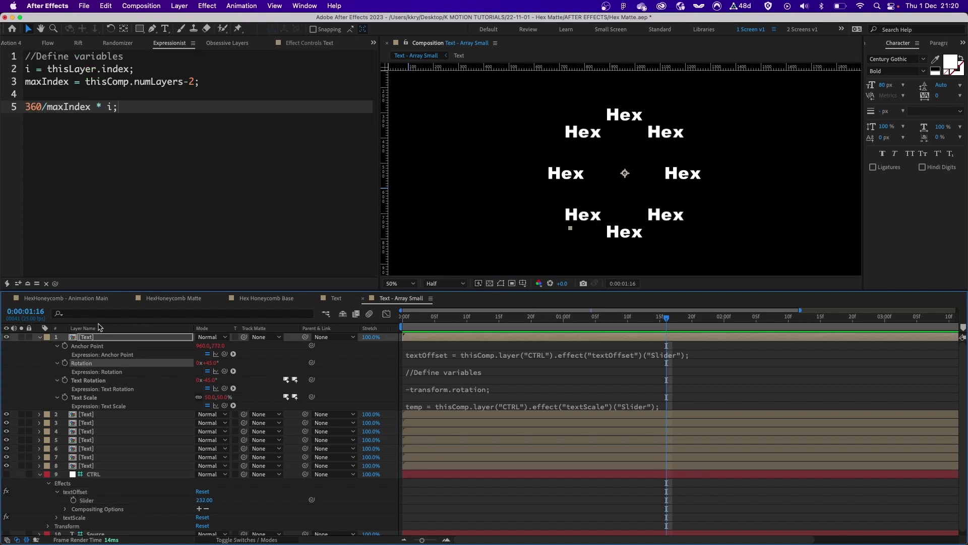
pyautogui.click(35, 279)
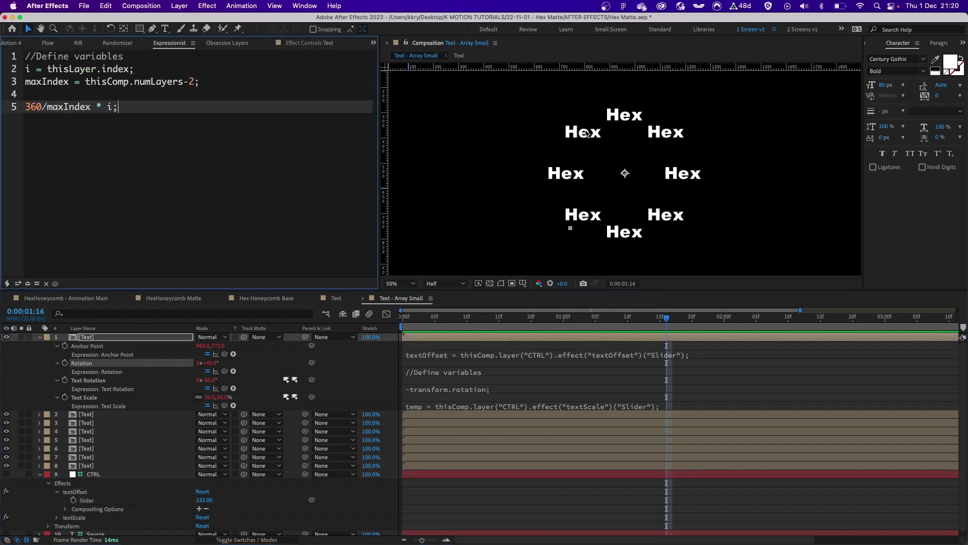
pyautogui.click(86, 337)
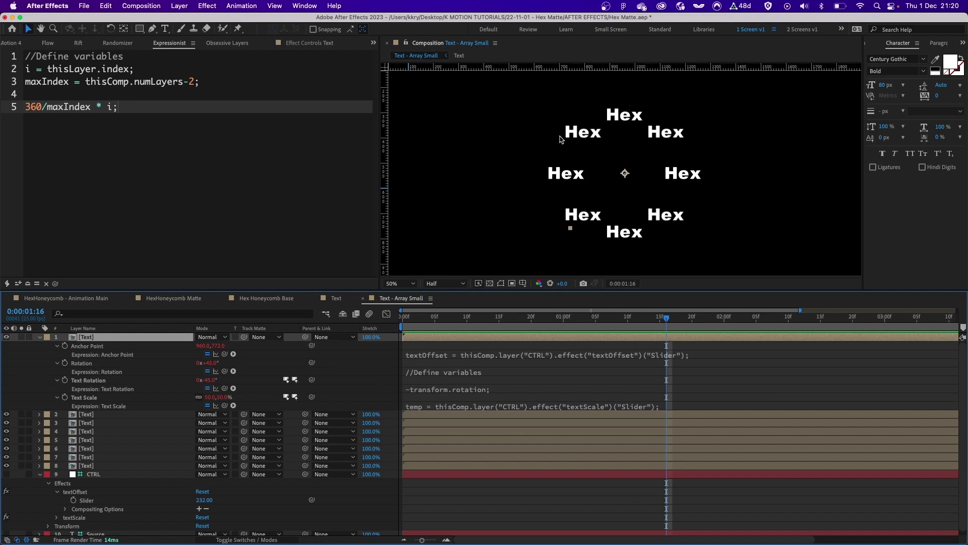
pyautogui.click(92, 466)
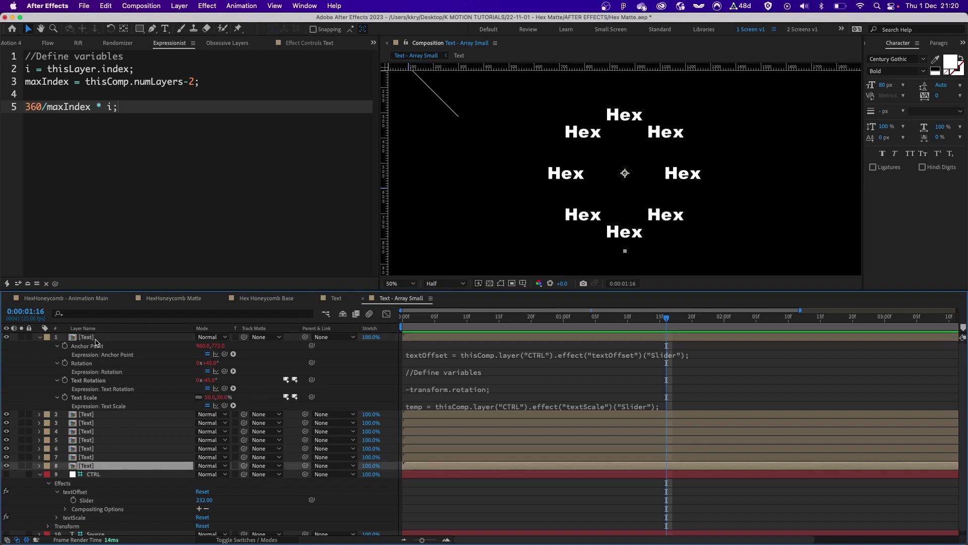
# Step: Select and collapse all eight Text layers, then highlight "-2" in the maxIndex line and examine the CTRL layer it accounts for
pyautogui.keyDown('shift'); pyautogui.click(93, 339); pyautogui.keyUp('shift')
pyautogui.press('a')
pyautogui.press('a')
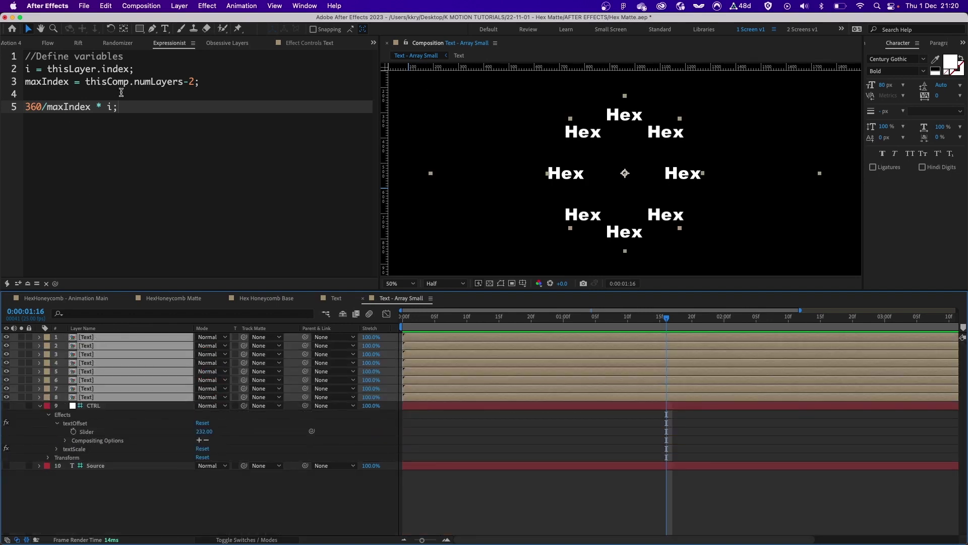
pyautogui.click(148, 95)
pyautogui.moveTo(195, 82); pyautogui.dragTo(184, 83)
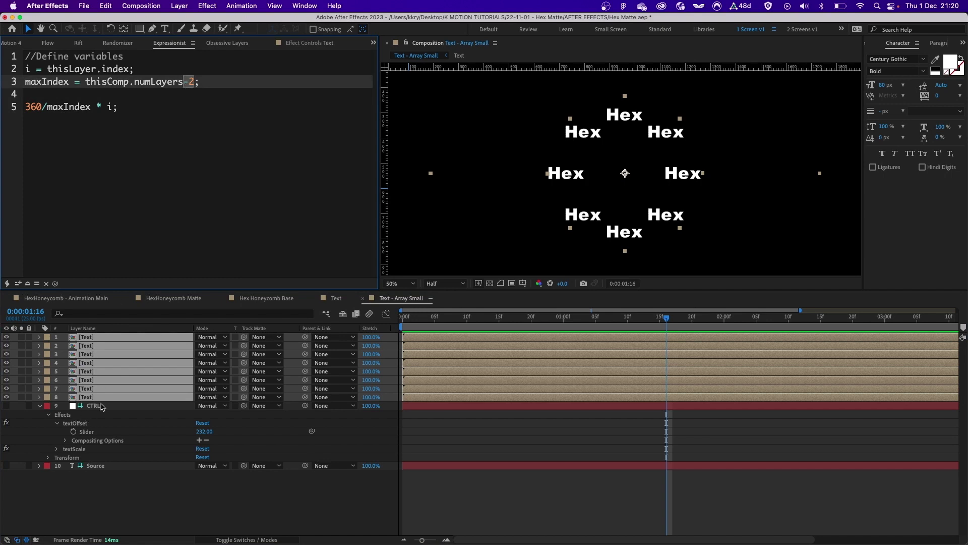
pyautogui.click(101, 406)
pyautogui.click(158, 201)
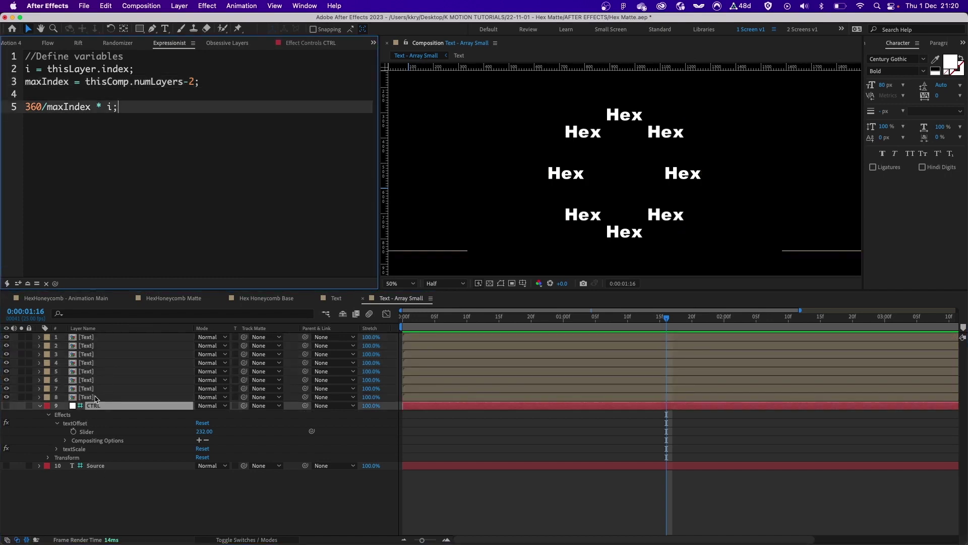
# Step: Try duplicating all eight Text layers twice to test the array's automatic spacing, then undo both duplications
pyautogui.click(94, 397)
pyautogui.keyDown('shift'); pyautogui.click(98, 337); pyautogui.keyUp('shift')
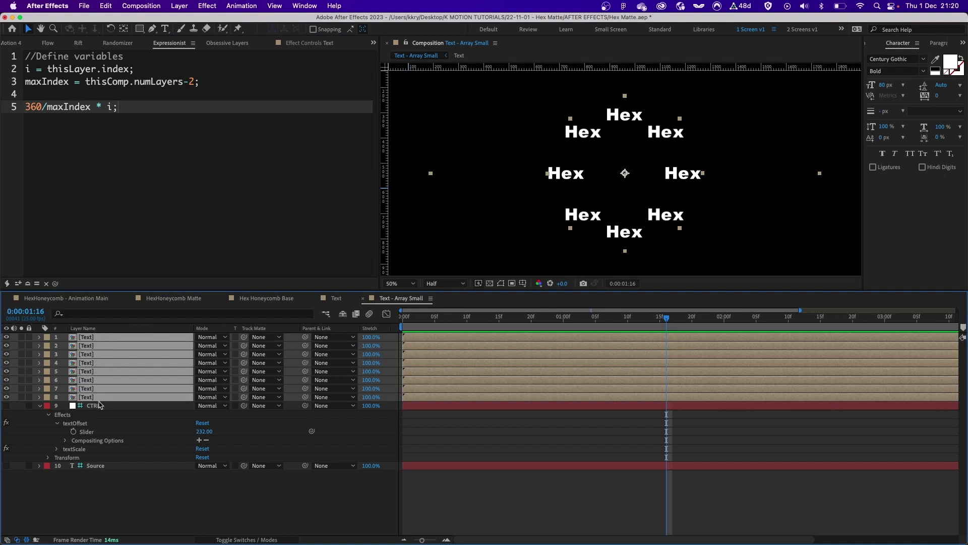
pyautogui.moveTo(103, 502); pyautogui.dragTo(90, 405)
pyautogui.press('u')
pyautogui.moveTo(107, 442); pyautogui.dragTo(99, 339)
pyautogui.press('super+d')
pyautogui.press('super+d')
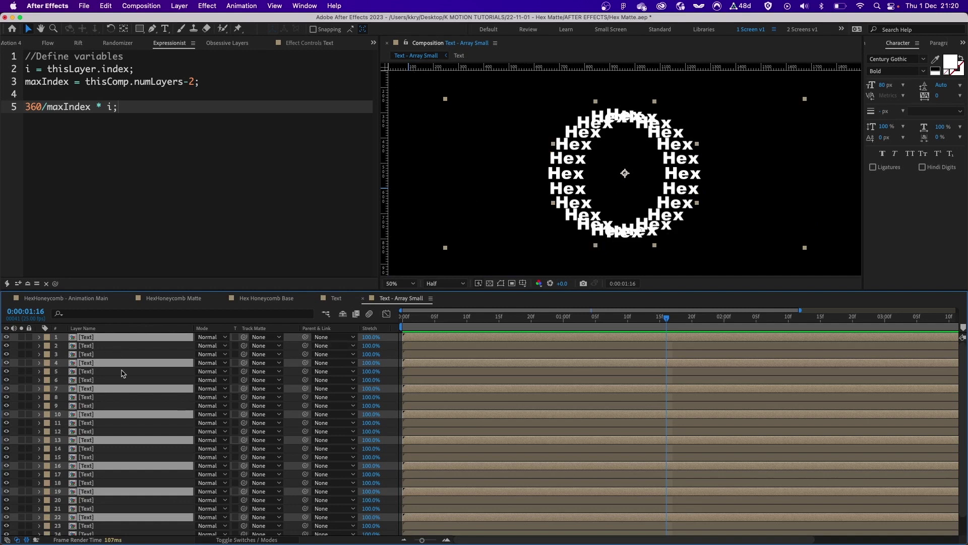
pyautogui.press('super+z')
pyautogui.press('super+z')
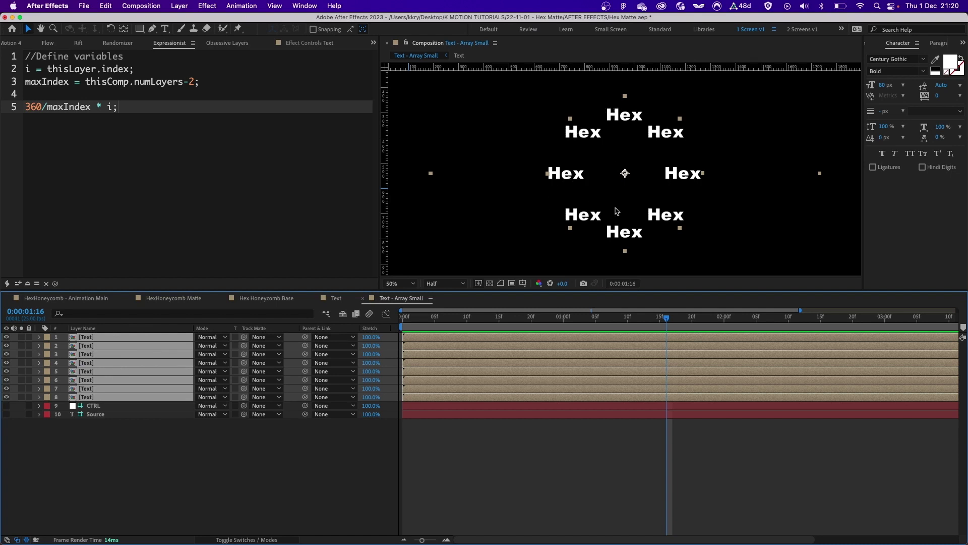
pyautogui.click(124, 485)
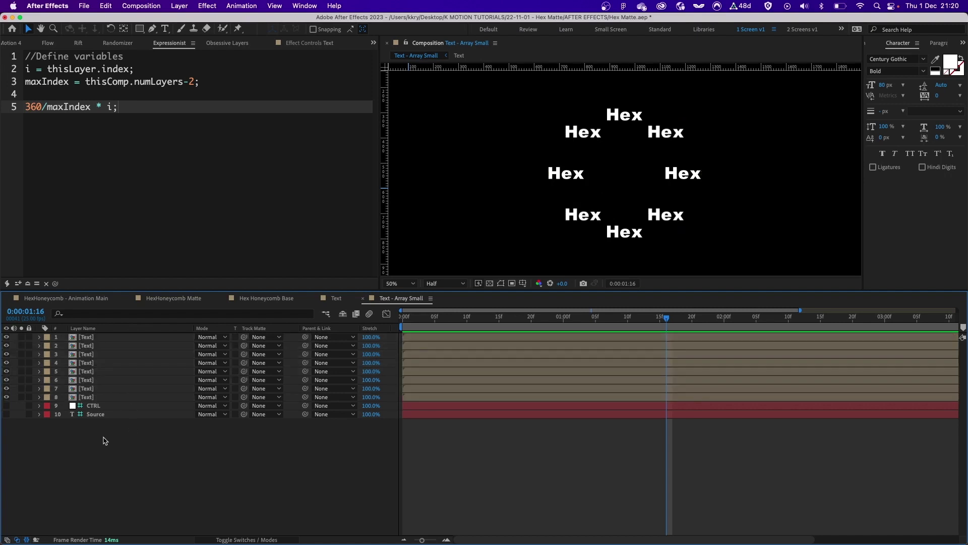
# Step: Show CTRL's textOffset and textScale sliders in Effect Controls and examine the textScale slider
pyautogui.click(107, 407)
pyautogui.click(227, 43)
pyautogui.click(308, 43)
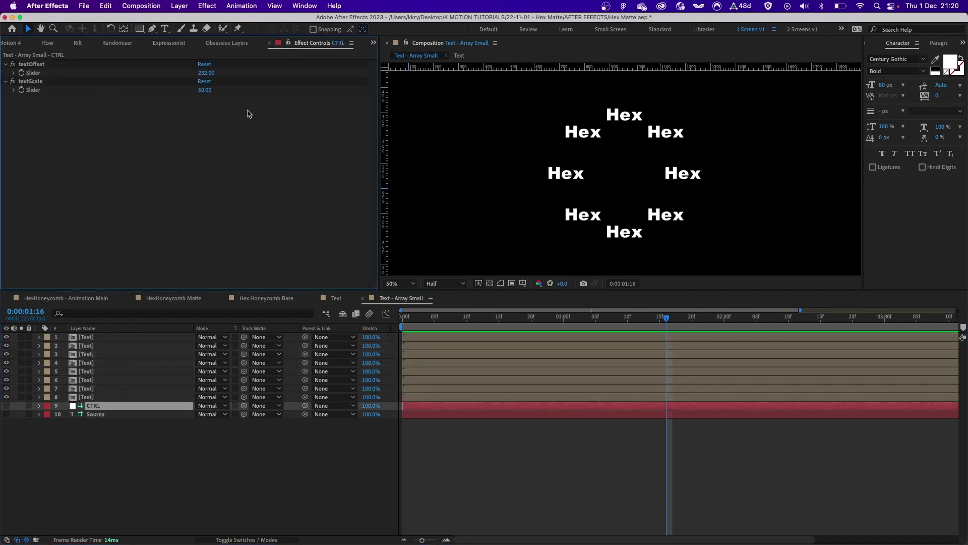
pyautogui.moveTo(205, 90)
pyautogui.mouseDown()
pyautogui.moveTo(222, 91)
pyautogui.moveTo(204, 91)
pyautogui.mouseUp()
pyautogui.click(221, 130)
# Step: Link the last Text layer's Text Rotation to its own Rotation and negate it, giving the expression "-transform.rotation"
pyautogui.click(102, 441)
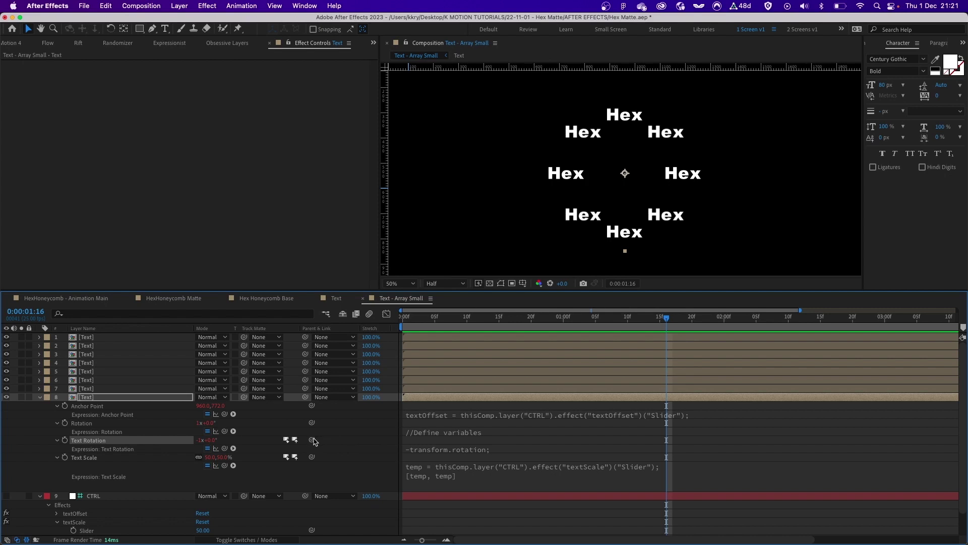
pyautogui.moveTo(312, 439); pyautogui.dragTo(85, 427)
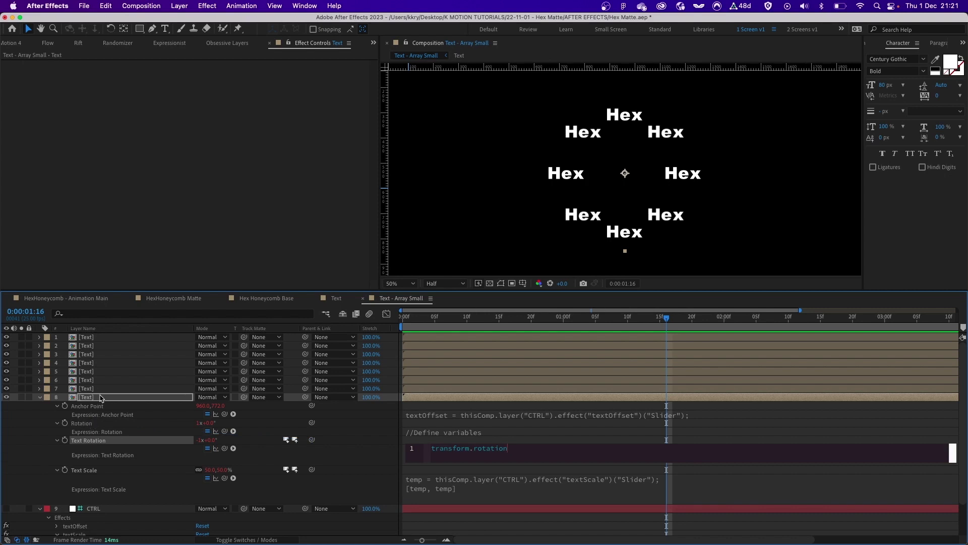
pyautogui.click(120, 398)
pyautogui.click(513, 452)
pyautogui.click(523, 451)
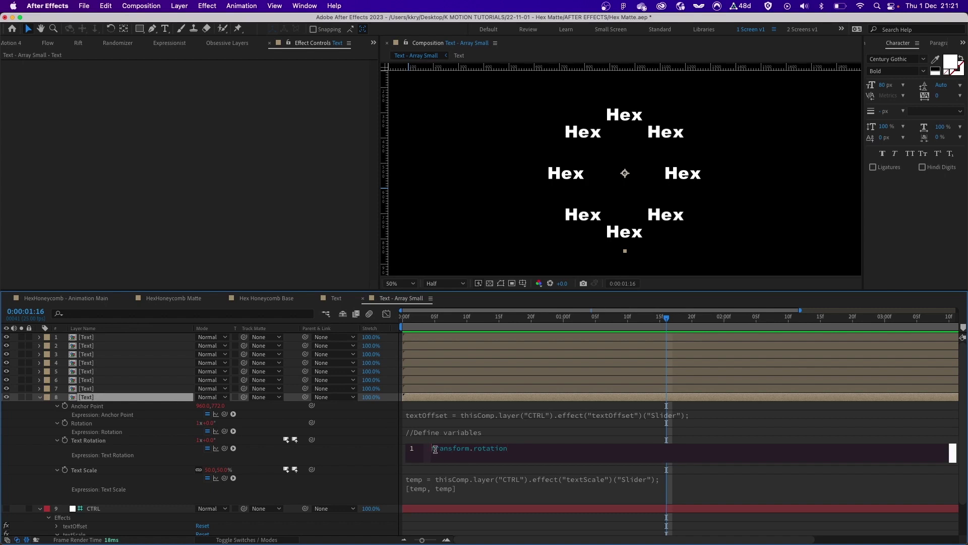
pyautogui.write('-')
pyautogui.click(373, 461)
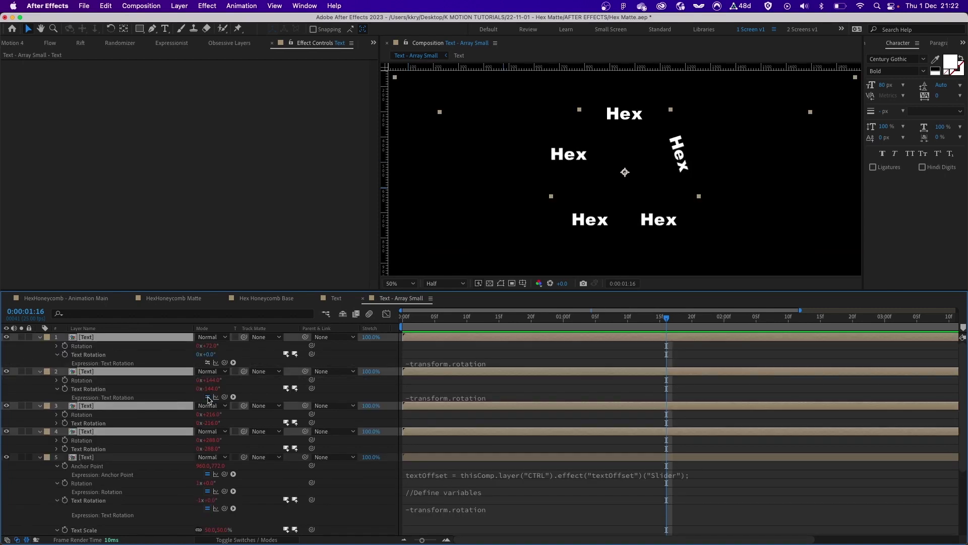
# Step: Enable the first Text layer's Text Rotation expression, then check the Text precomp's exposed properties and return to Text - Array Small
pyautogui.click(208, 397)
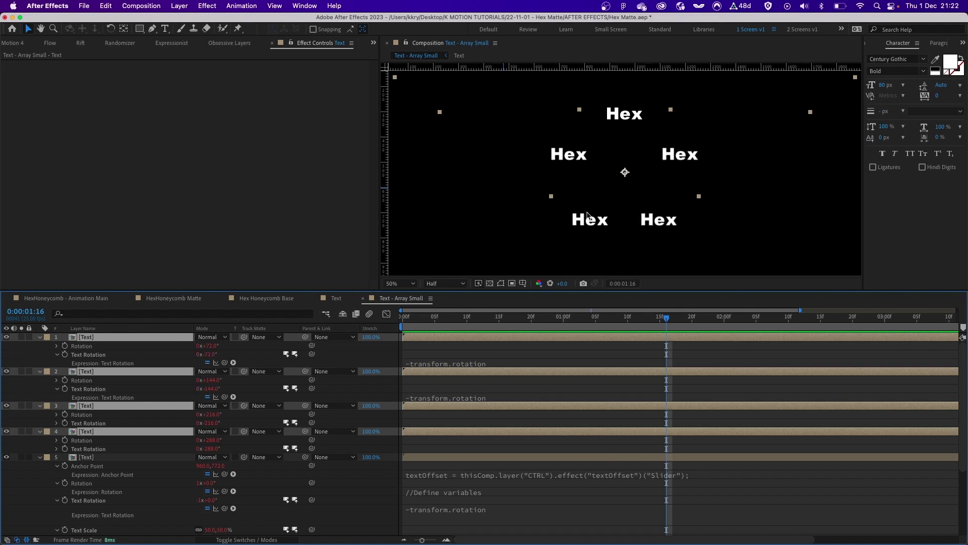
pyautogui.scroll(-2, 629, 177)
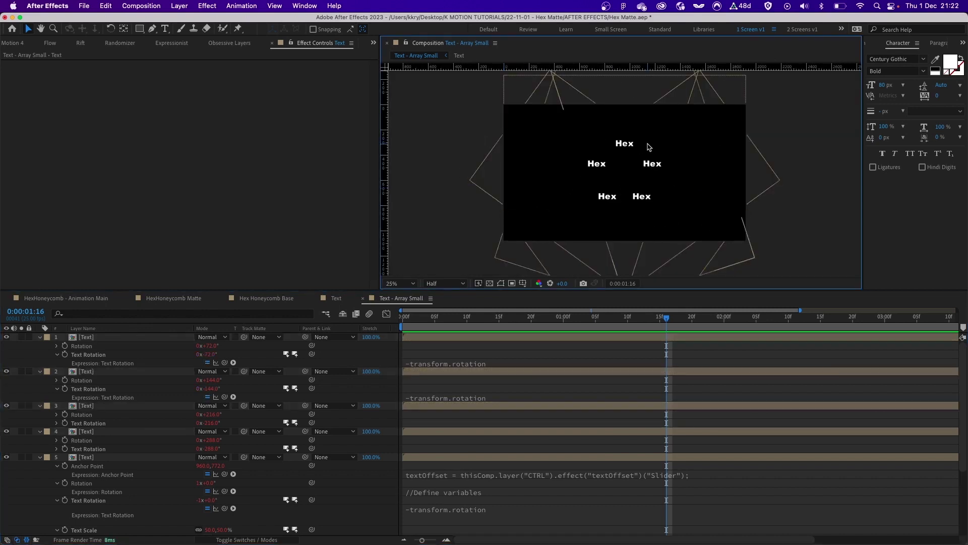
pyautogui.click(126, 390)
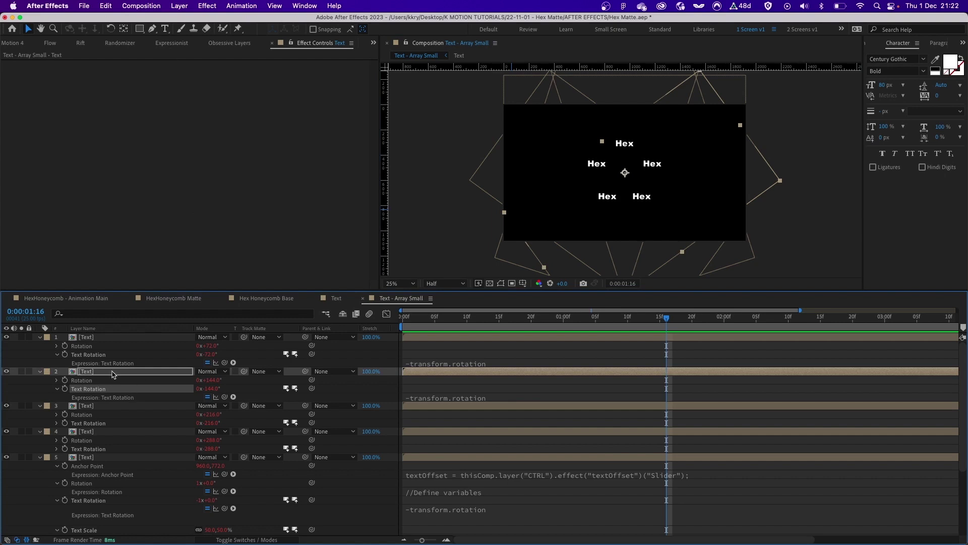
pyautogui.doubleClick(113, 375)
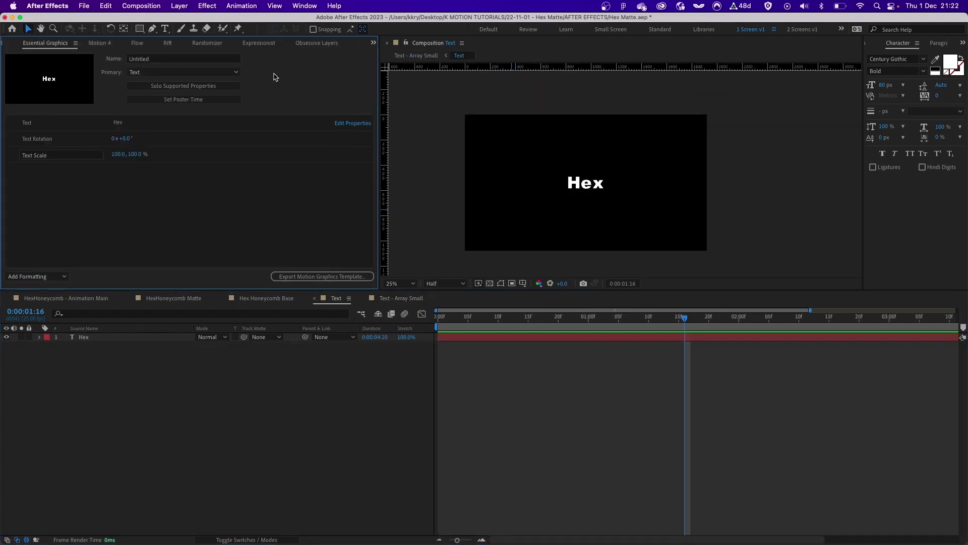
pyautogui.click(394, 300)
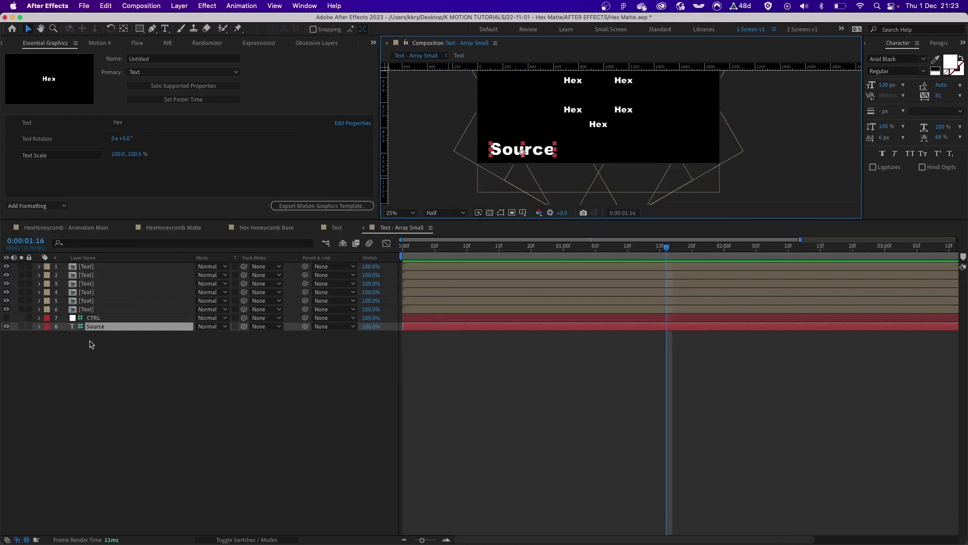
# Step: Check the Guide Layer setting of the Source text layer
pyautogui.rightClick(95, 327)
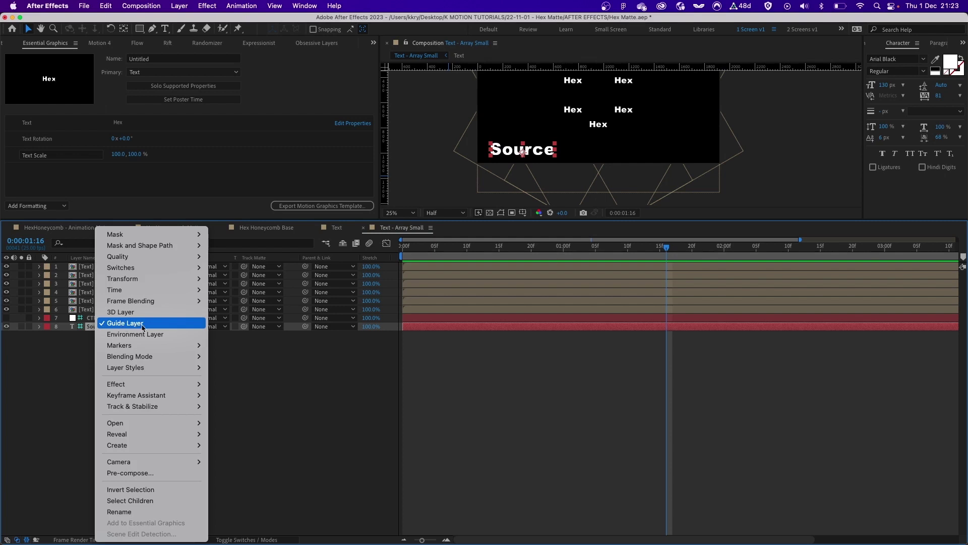
pyautogui.click(66, 358)
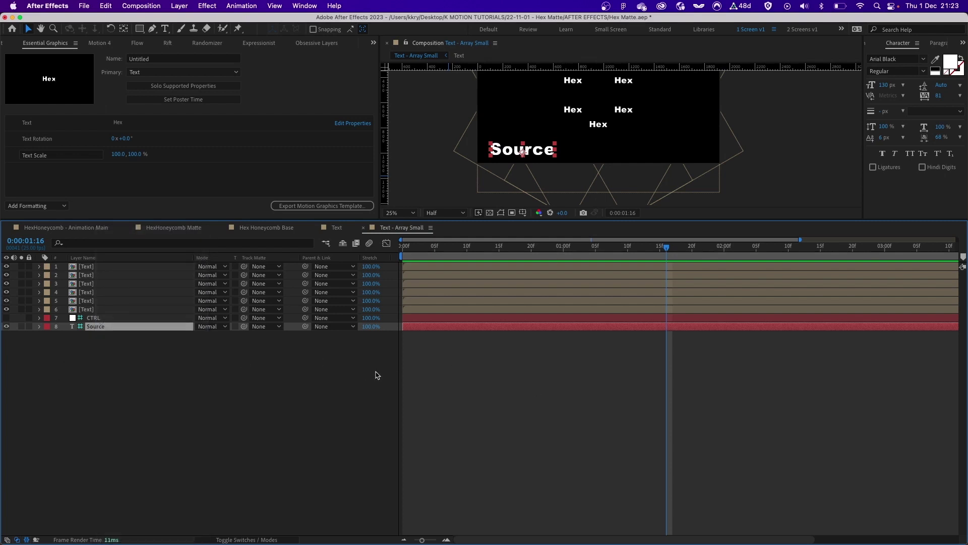
pyautogui.click(99, 336)
pyautogui.click(97, 328)
# Step: Link the sixth Text layer's Text essential property to the Source layer's Source Text, filtering the timeline by "sou" to reveal it
pyautogui.click(87, 309)
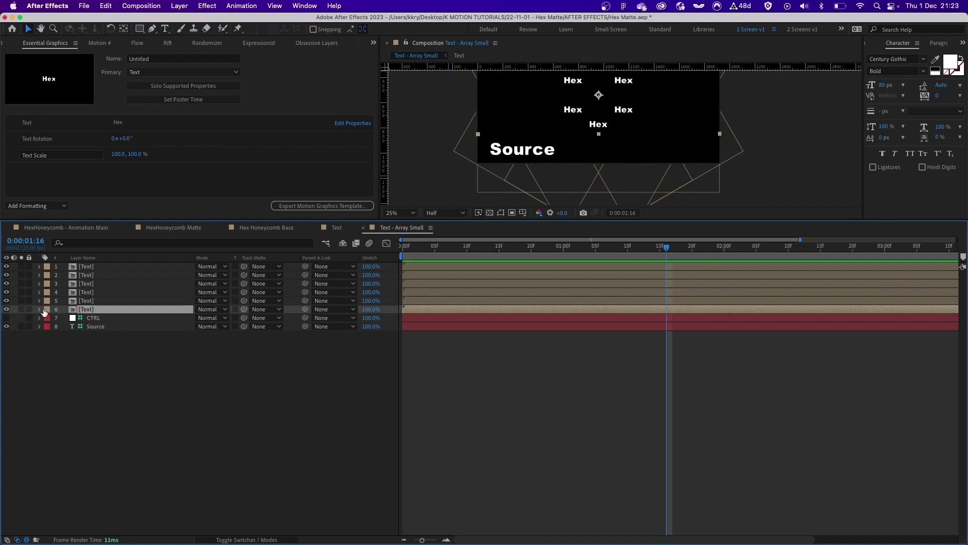
pyautogui.click(39, 310)
pyautogui.click(49, 327)
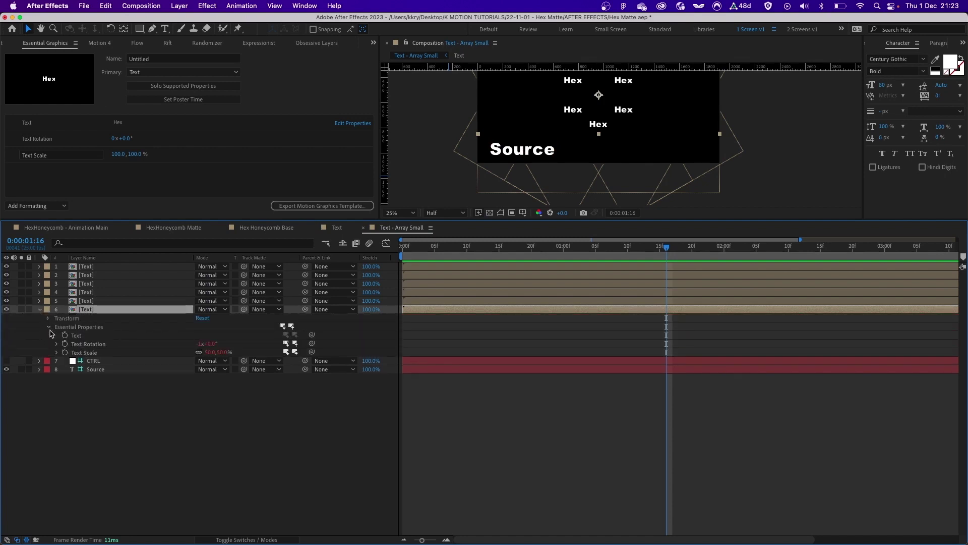
pyautogui.click(78, 336)
pyautogui.click(110, 371)
pyautogui.press('super+f')
pyautogui.write('sou')
pyautogui.press('Return')
pyautogui.click(107, 386)
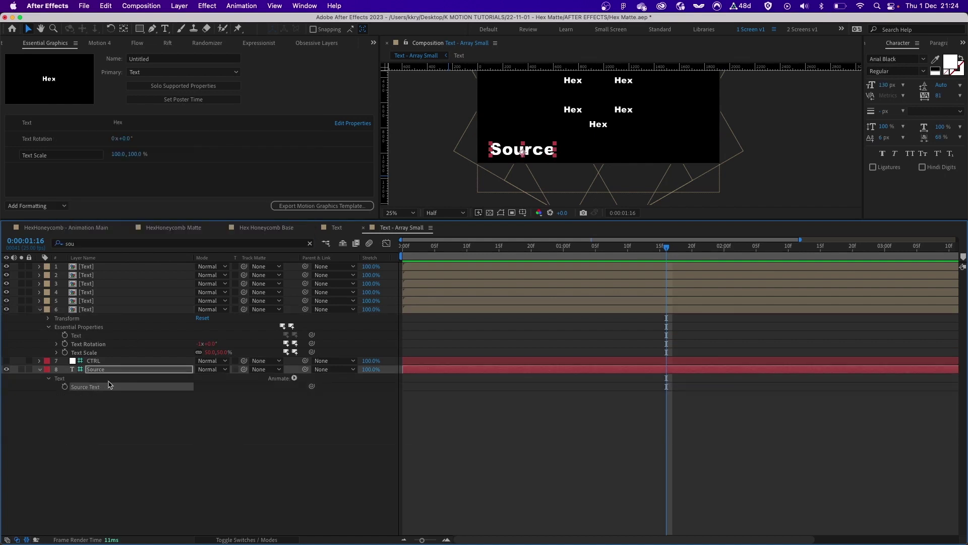
pyautogui.click(94, 336)
pyautogui.moveTo(312, 334); pyautogui.dragTo(76, 389)
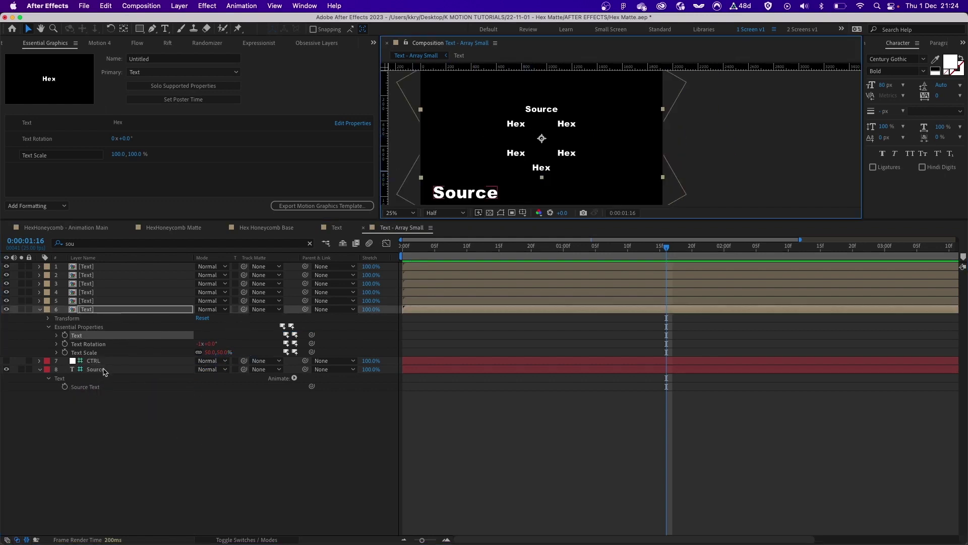
# Step: Open the Text - Array Small composition in Essential Graphics
pyautogui.click(107, 370)
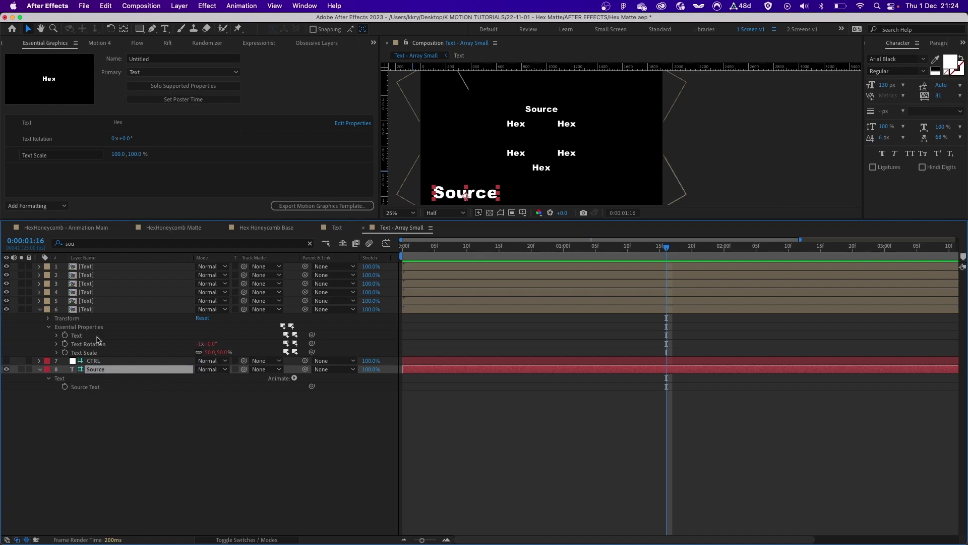
pyautogui.click(120, 451)
pyautogui.rightClick(130, 422)
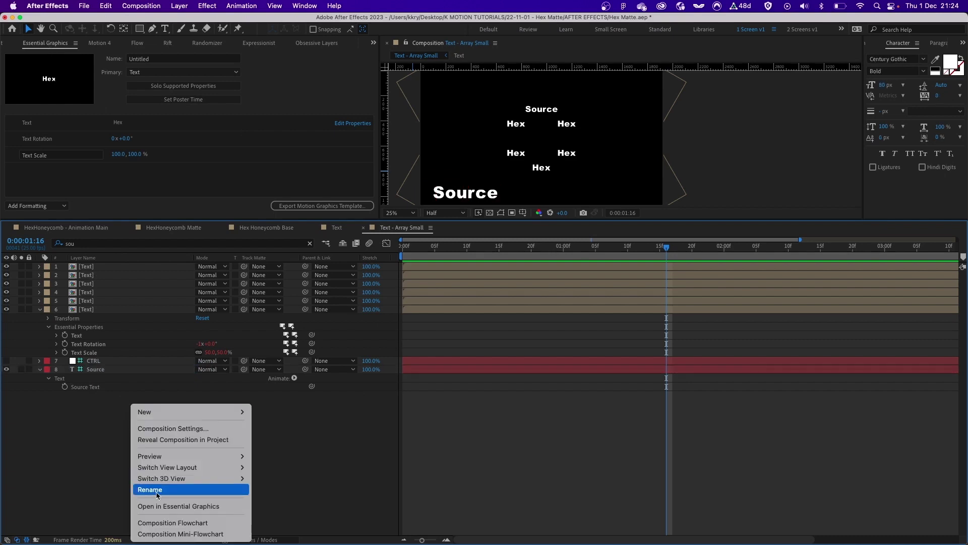
pyautogui.click(178, 506)
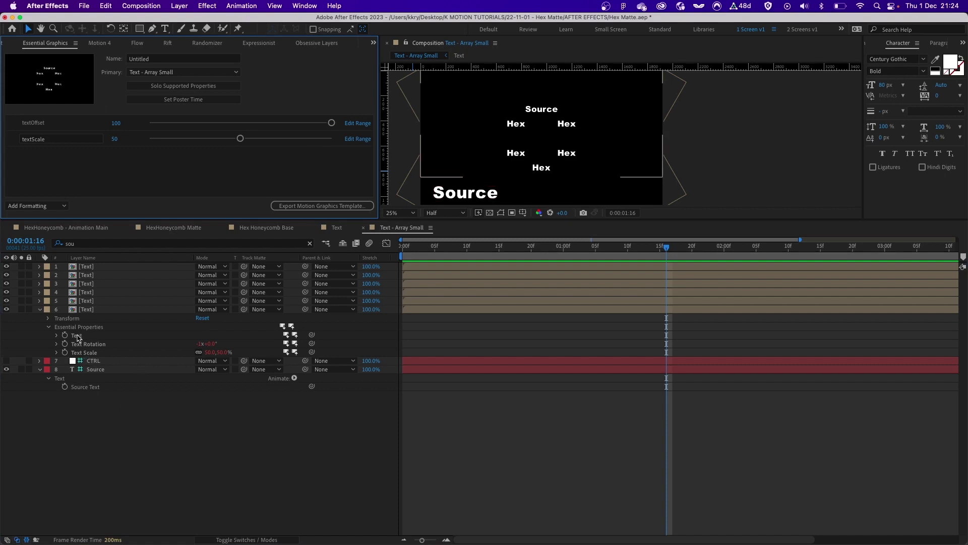
# Step: Try to add the sixth Text layer's Text essential property to the composition's Essential Graphics
pyautogui.moveTo(76, 335); pyautogui.dragTo(99, 172)
pyautogui.moveTo(506, 260); pyautogui.dragTo(493, 254)
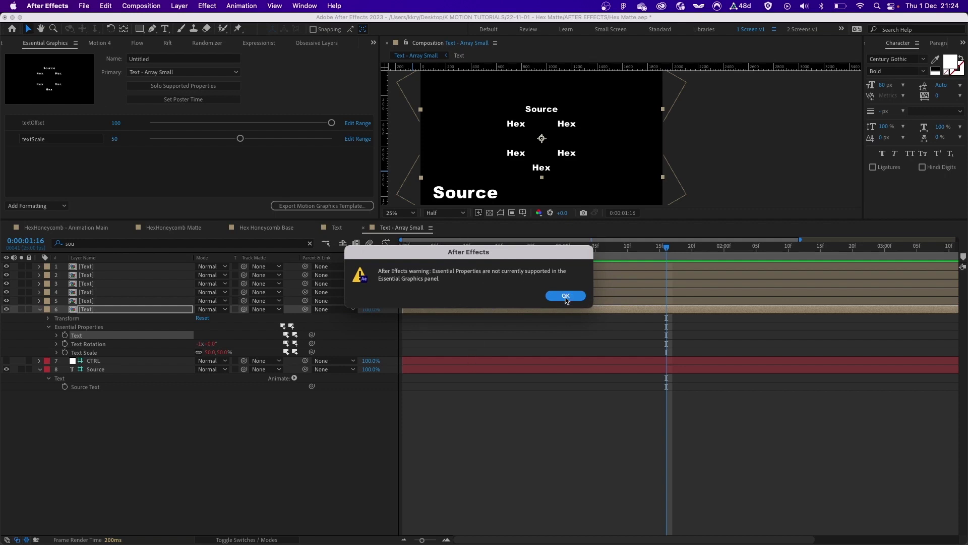
pyautogui.click(565, 296)
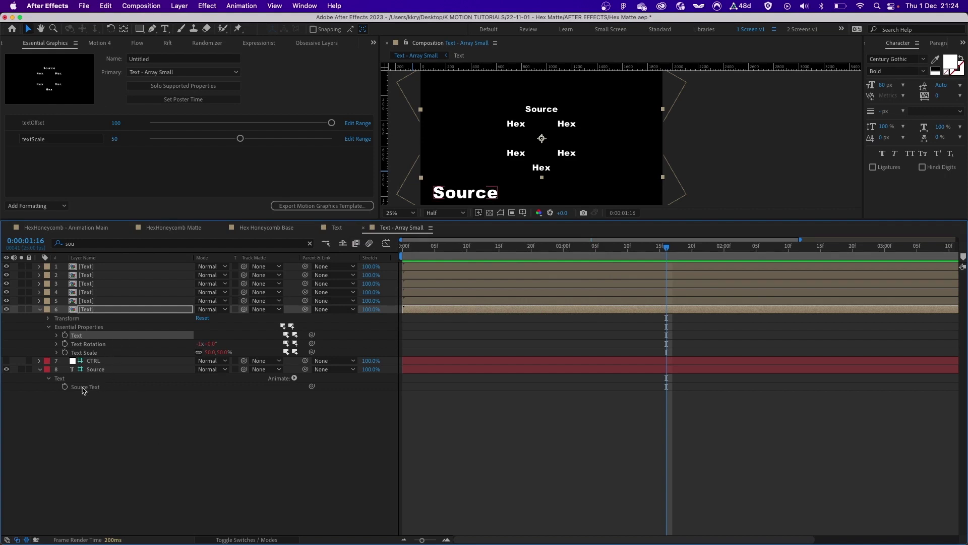
# Step: Expose the Source layer's Source Text in Essential Graphics, try it with the value "Text", and hide the Source layer
pyautogui.moveTo(82, 389); pyautogui.dragTo(60, 168)
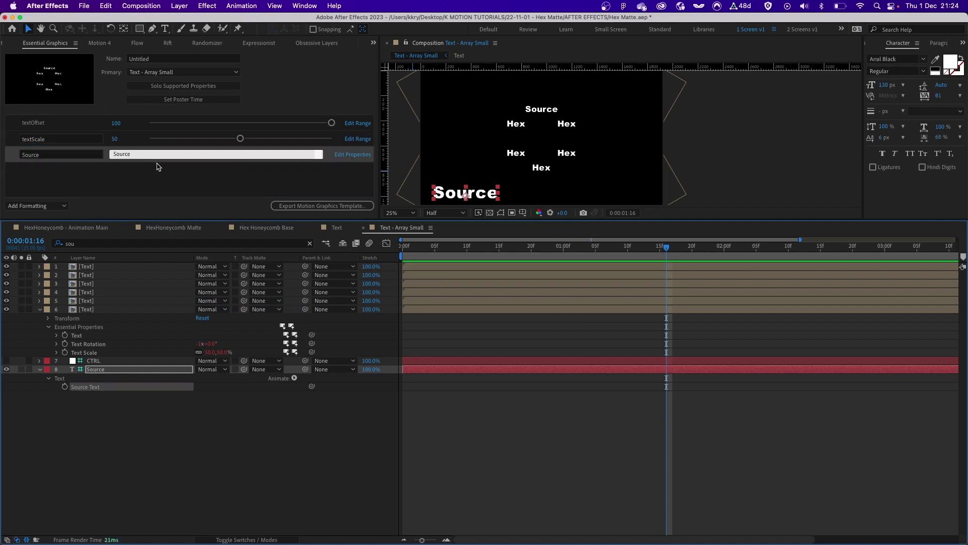
pyautogui.write('Text')
pyautogui.press('Return')
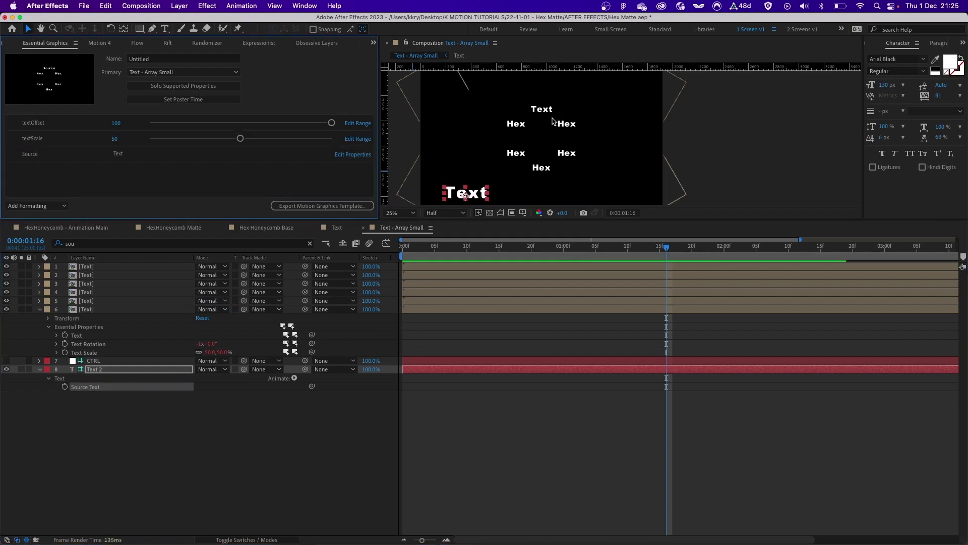
pyautogui.click(6, 369)
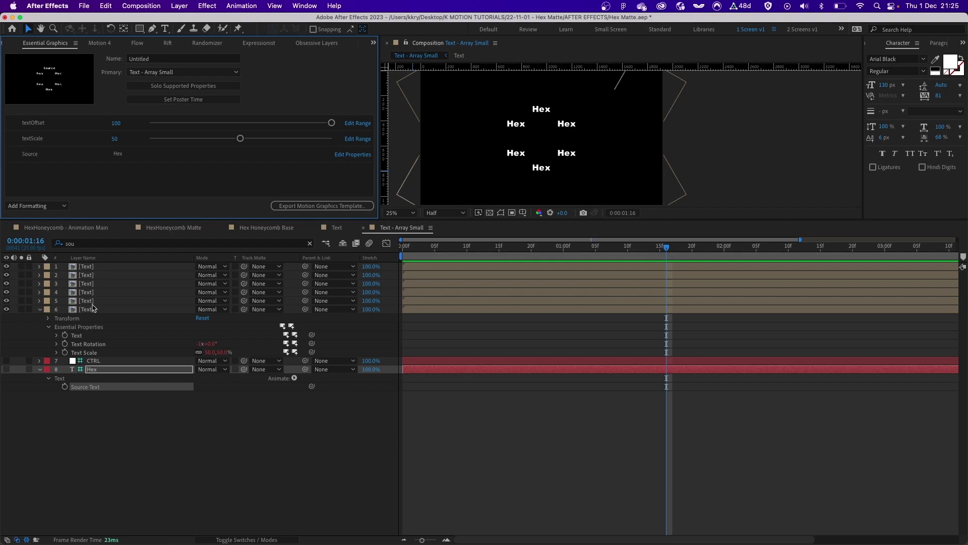
# Step: Delete the first five Text layers in Text - Array Small, keeping only the sixth, linked one
pyautogui.click(103, 309)
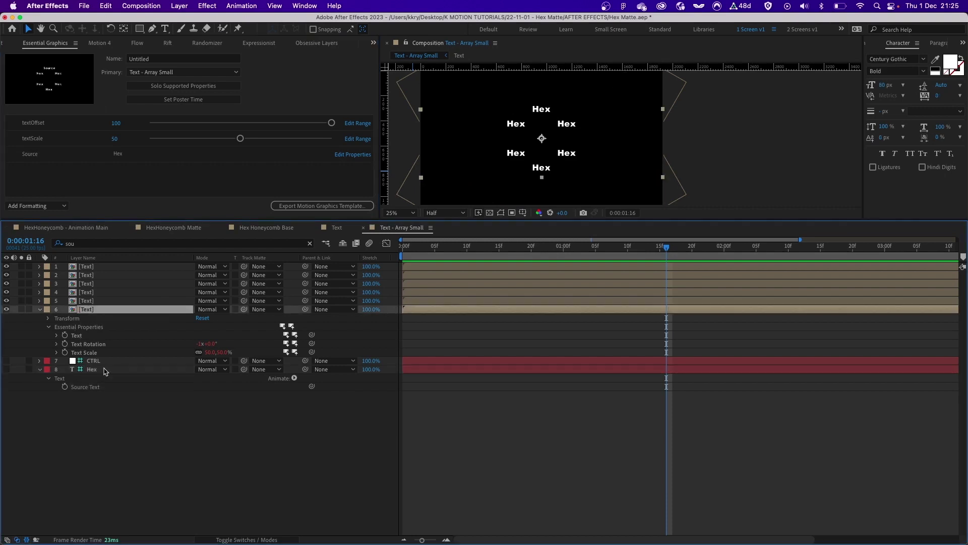
pyautogui.click(100, 301)
pyautogui.keyDown('shift'); pyautogui.click(101, 268); pyautogui.keyUp('shift')
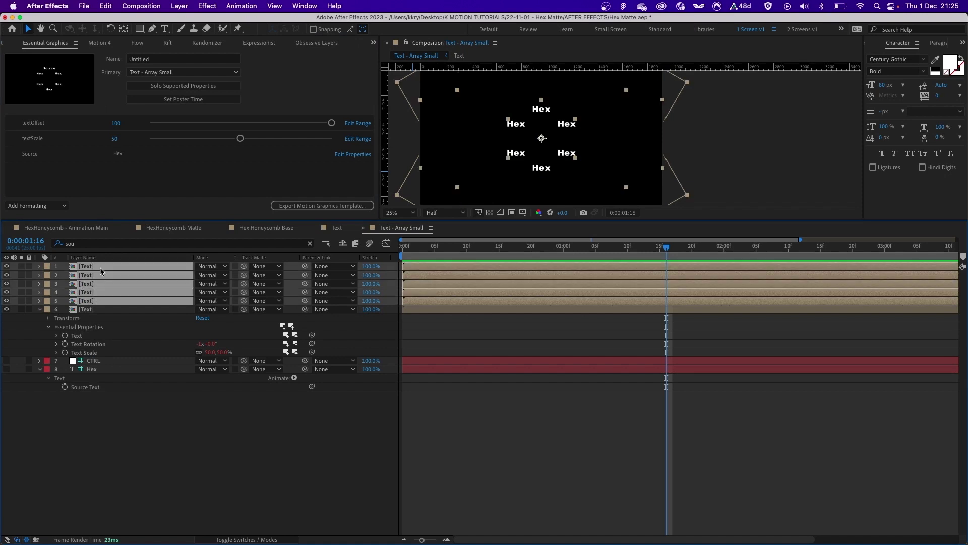
pyautogui.press('Delete')
# Step: Duplicate the remaining Text layer seven times to form a circular array of eight Text layers
pyautogui.click(103, 266)
pyautogui.hotkey('ctrl', 'd')
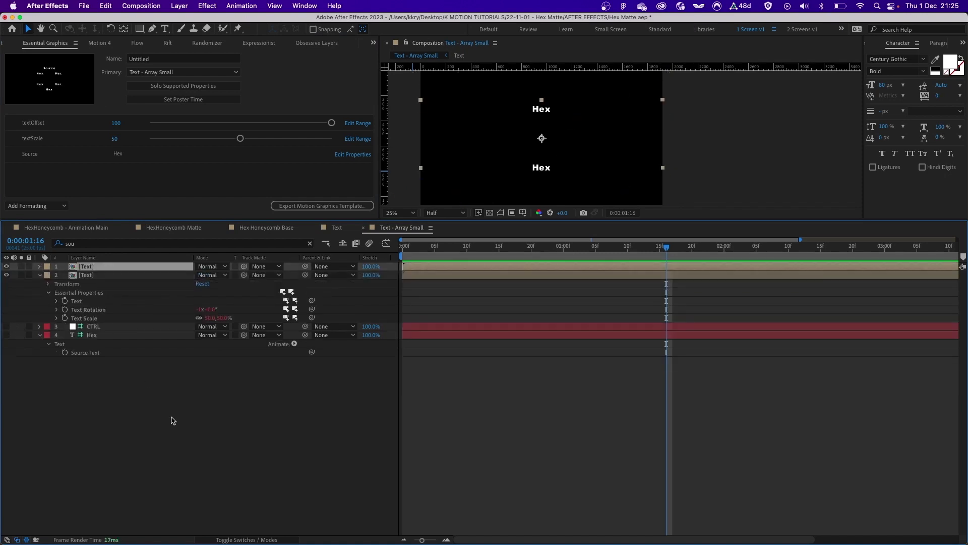
pyautogui.hotkey('ctrl', 'd')
pyautogui.hotkey('ctrl', 'd')
pyautogui.hotkey('ctrl', 'd')
pyautogui.hotkey('ctrl', 'd')
pyautogui.hotkey('ctrl', 'd')
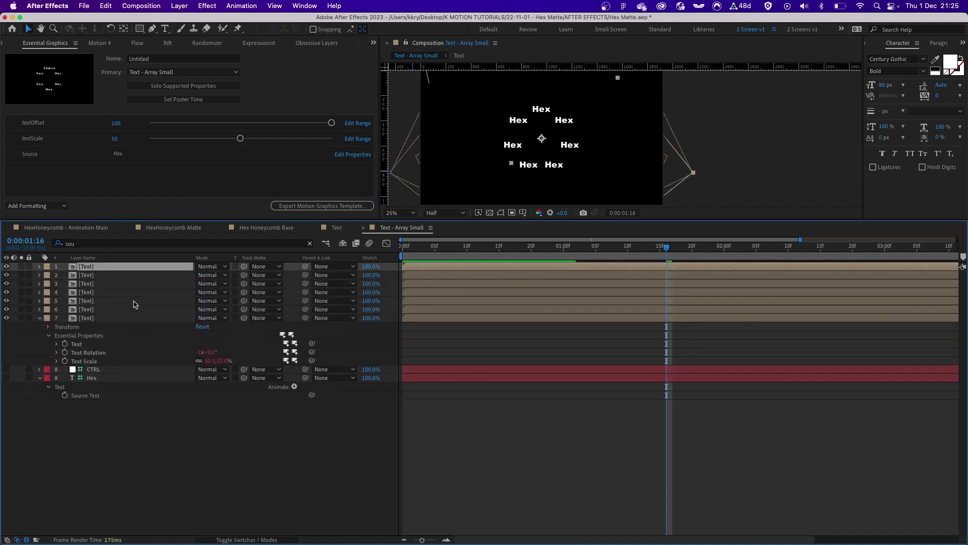
pyautogui.hotkey('ctrl', 'd')
pyautogui.click(311, 450)
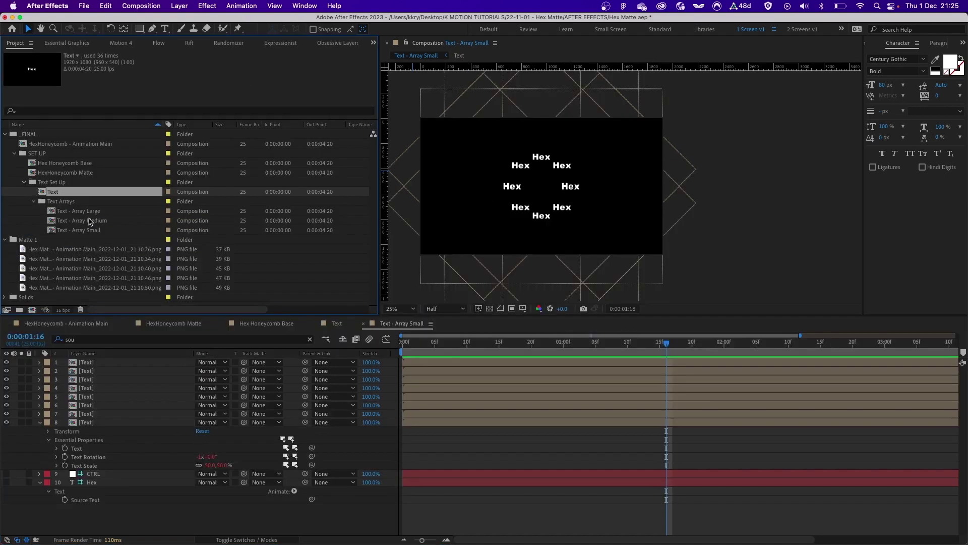
# Step: Open the Text - Array Medium composition from the Text Arrays folder
pyautogui.click(89, 220)
pyautogui.click(93, 212)
pyautogui.click(90, 221)
pyautogui.doubleClick(91, 221)
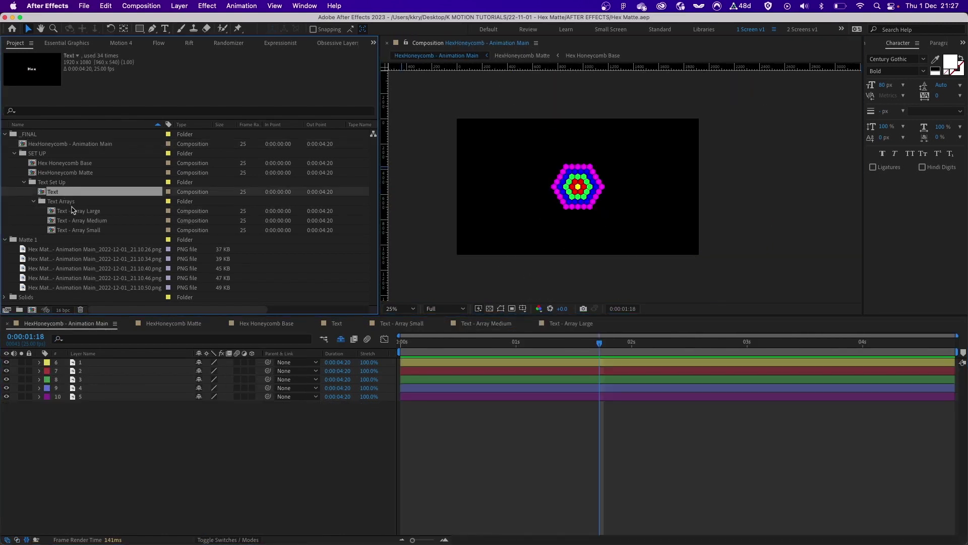
# Step: Add the Text composition and the Large, Medium and Small text arrays to HexHoneycomb - Animation Main, below the numbered honeycomb layers
pyautogui.keyDown('super'); pyautogui.click(77, 211); pyautogui.keyUp('super')
pyautogui.keyDown('super'); pyautogui.click(88, 222); pyautogui.keyUp('super')
pyautogui.keyDown('super'); pyautogui.click(89, 230); pyautogui.keyUp('super')
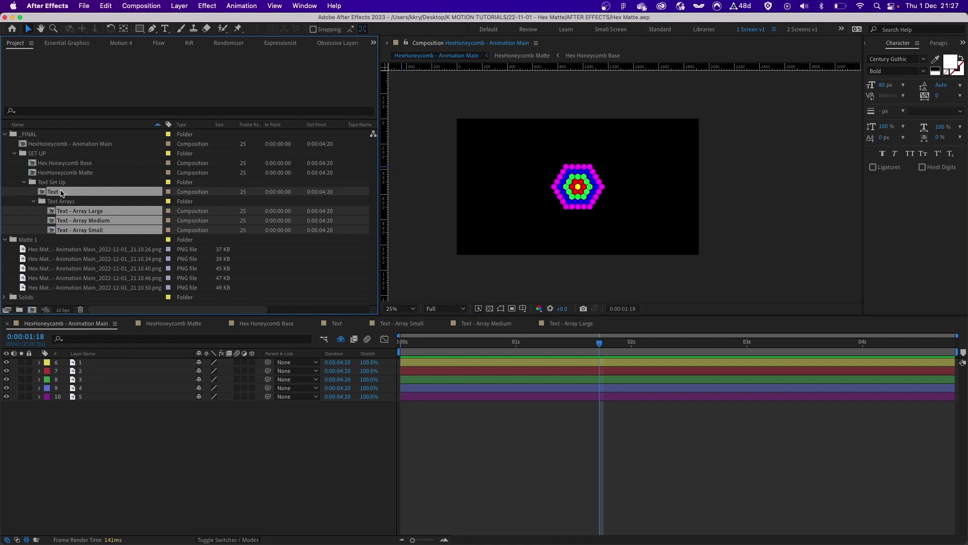
pyautogui.moveTo(60, 193); pyautogui.dragTo(113, 435)
pyautogui.click(105, 362)
pyautogui.keyDown('shift'); pyautogui.click(108, 380); pyautogui.keyUp('shift')
pyautogui.moveTo(108, 380); pyautogui.dragTo(118, 462)
pyautogui.click(166, 501)
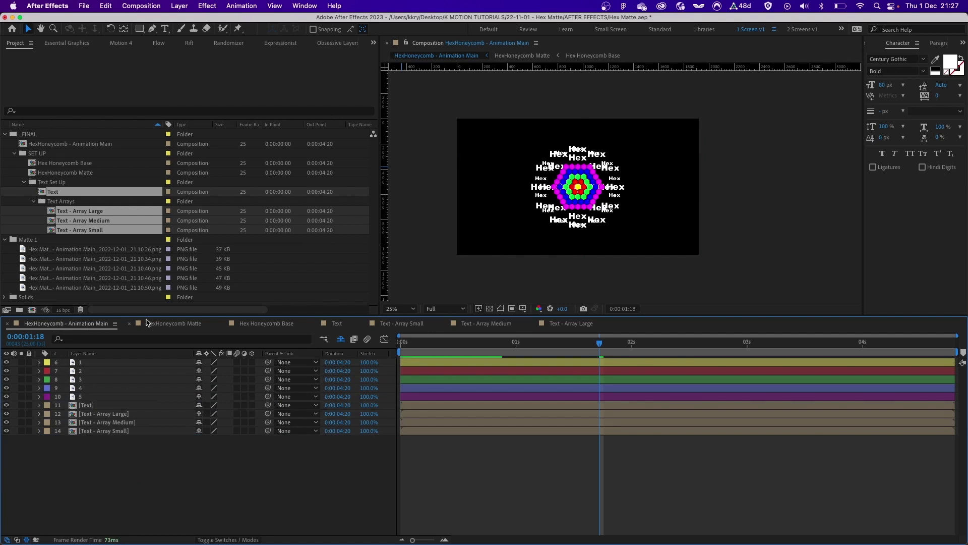
# Step: Collapse the Text Arrays, Text Set Up and Matte 1 project folders, and move the text layers above the numbered honeycomb layers
pyautogui.click(33, 201)
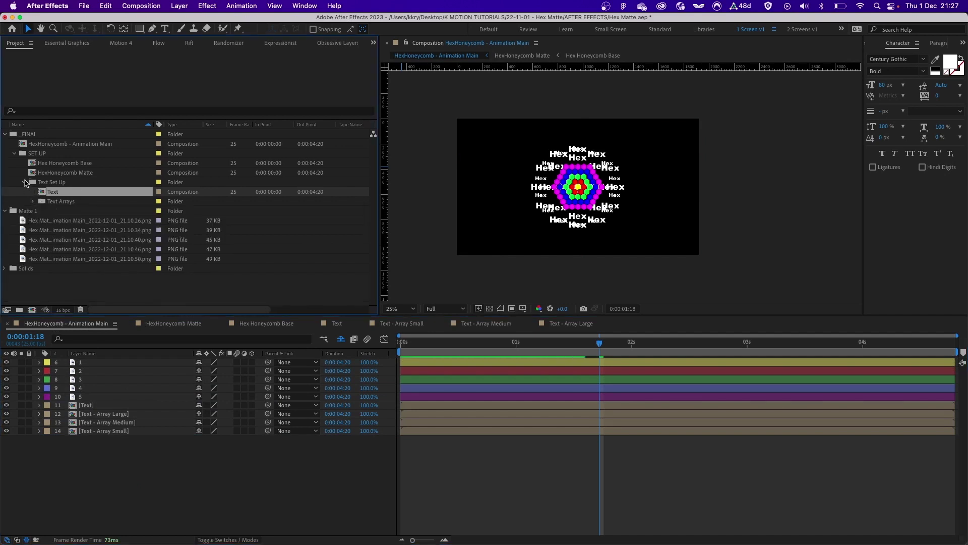
pyautogui.click(24, 182)
pyautogui.click(4, 192)
pyautogui.click(121, 494)
pyautogui.moveTo(73, 402); pyautogui.dragTo(178, 480)
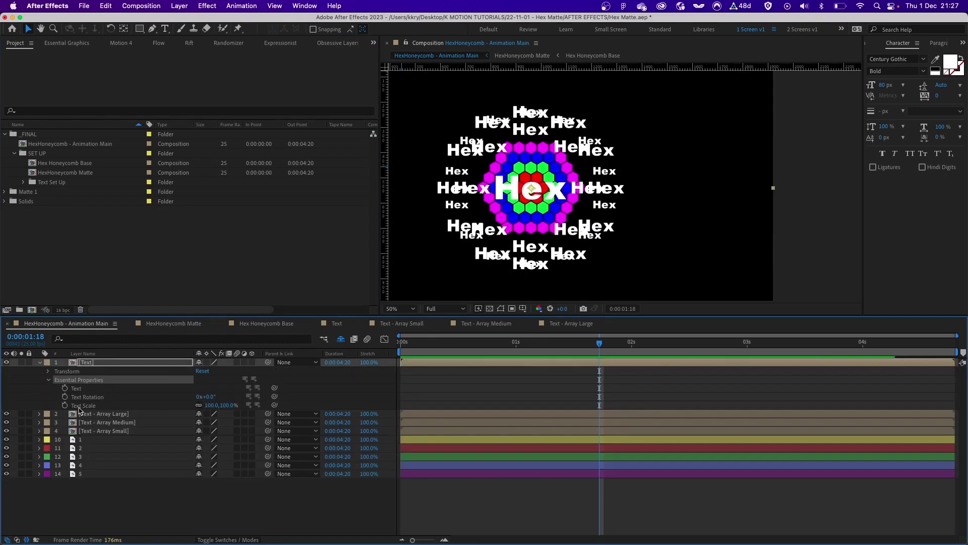
# Step: Set the Text layer's Text Scale essential property to 12% to fit it inside the central yellow hexagon
pyautogui.click(227, 405)
pyautogui.write('52')
pyautogui.press('Return')
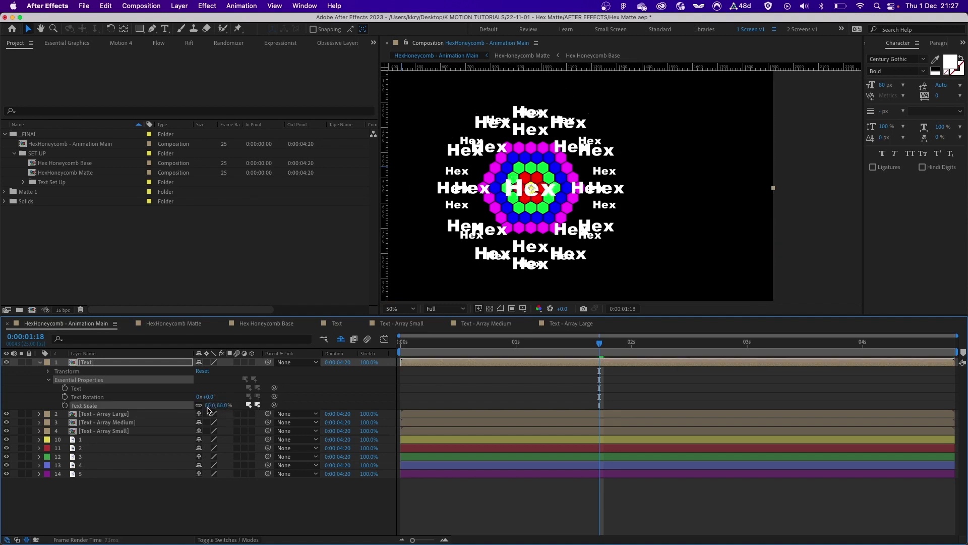
pyautogui.moveTo(203, 411); pyautogui.dragTo(200, 407)
pyautogui.scroll(2, 515, 187)
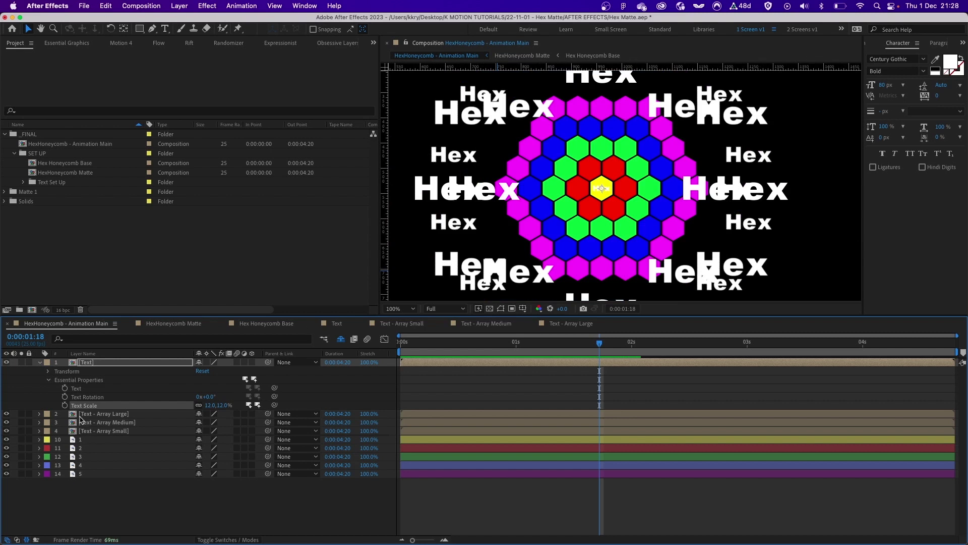
# Step: Move Text - Array Small directly below the Text layer and set its textOffset to 46 and textScale to 12
pyautogui.moveTo(88, 430); pyautogui.dragTo(83, 411)
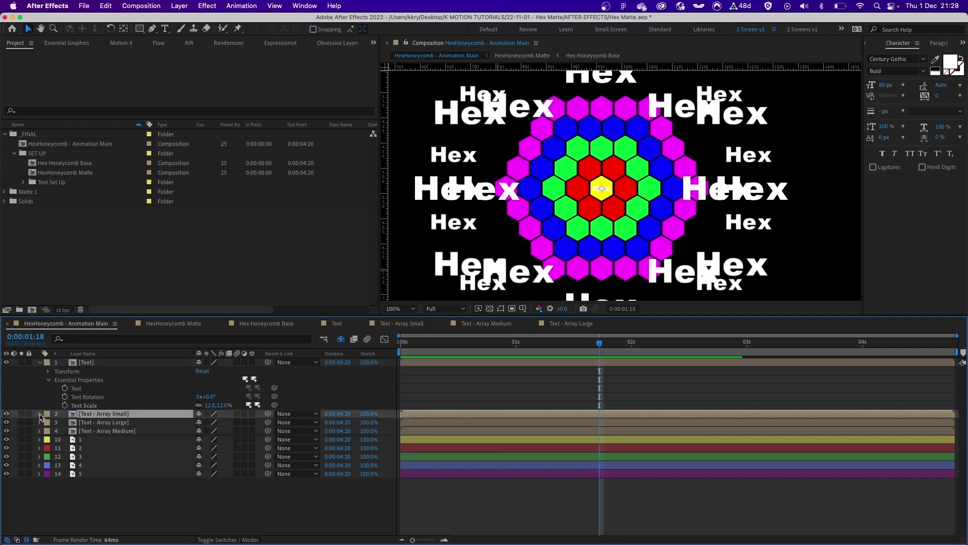
pyautogui.click(40, 414)
pyautogui.click(49, 432)
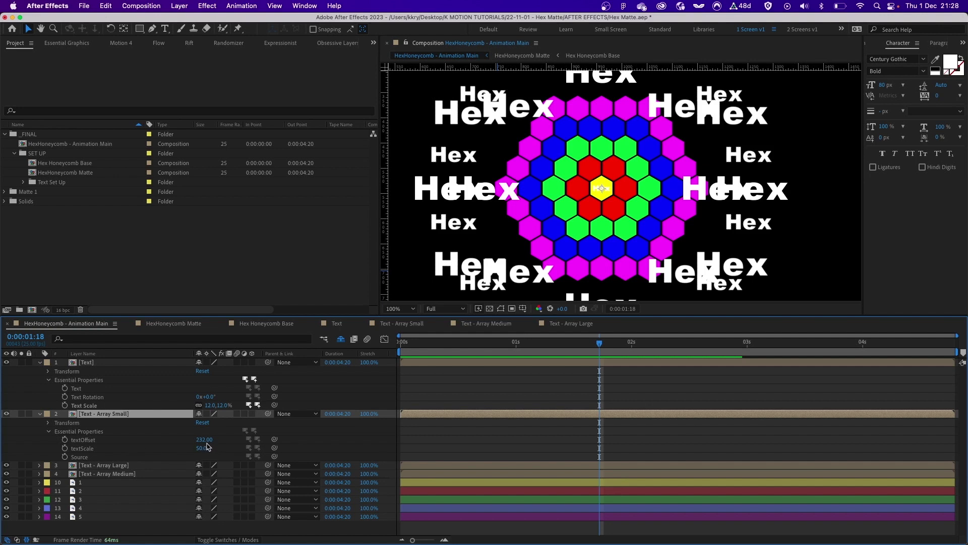
pyautogui.moveTo(204, 439); pyautogui.dragTo(178, 441)
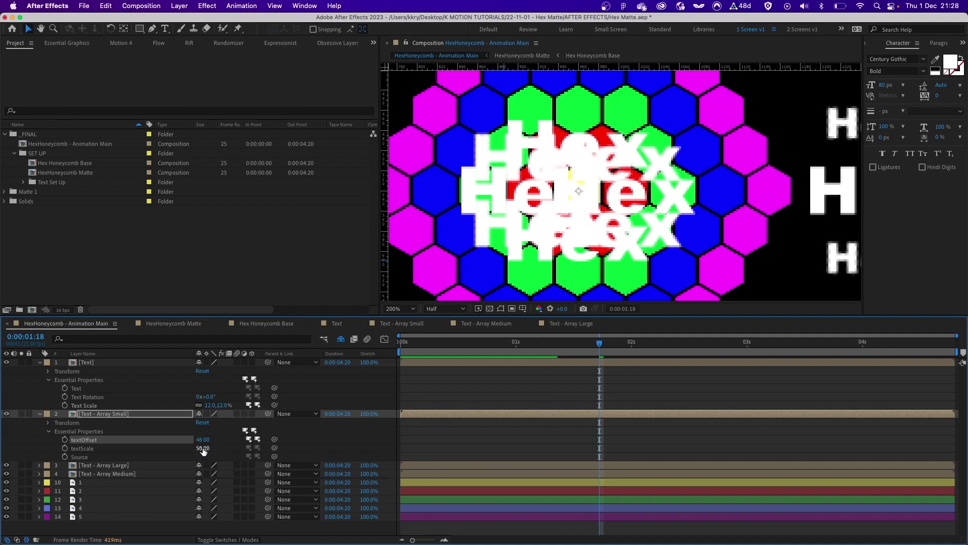
pyautogui.click(202, 448)
pyautogui.write('12')
pyautogui.press('Return')
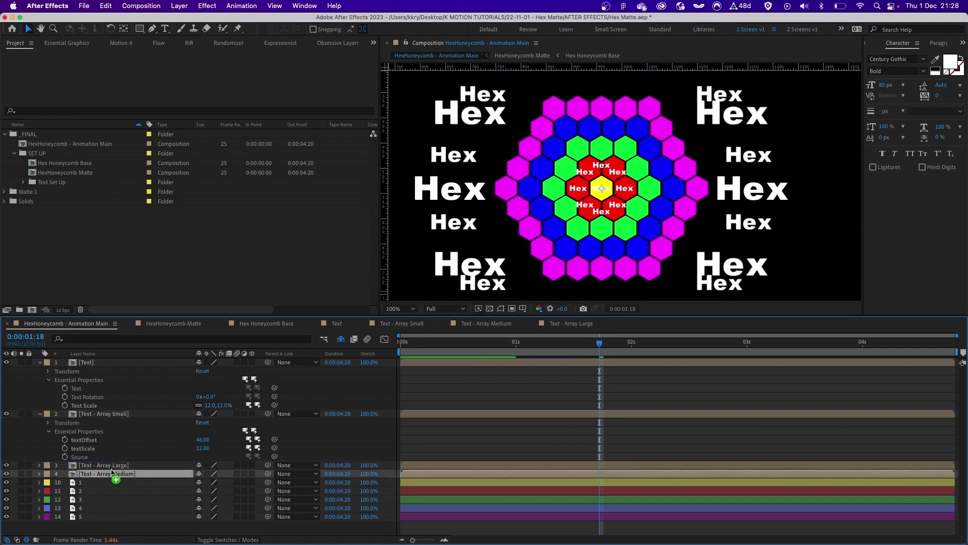
# Step: Move Text - Array Medium above Text - Array Large and set its textOffset to 74 and textScale to 20
pyautogui.moveTo(107, 473); pyautogui.dragTo(113, 467)
pyautogui.press(',')
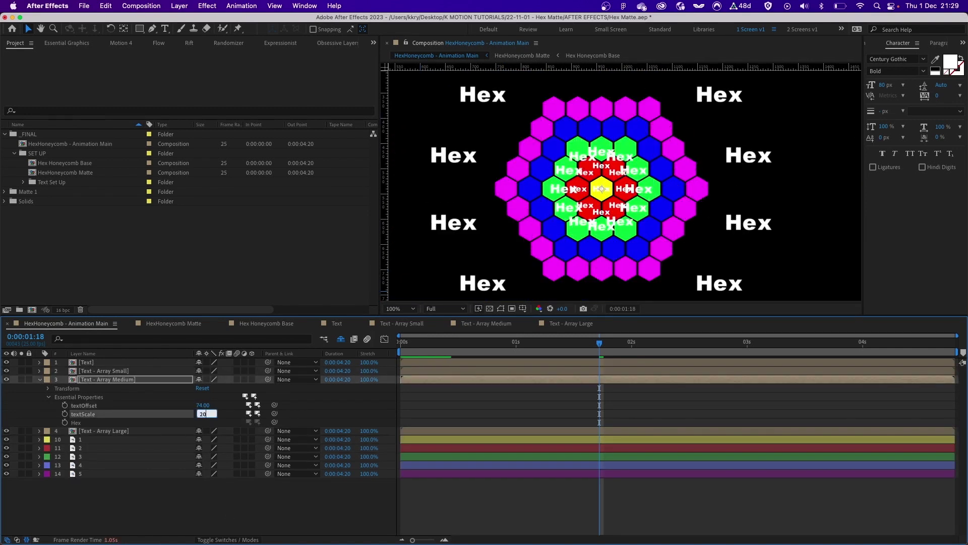
pyautogui.keyDown('shift'); pyautogui.click(125, 419); pyautogui.keyUp('shift')
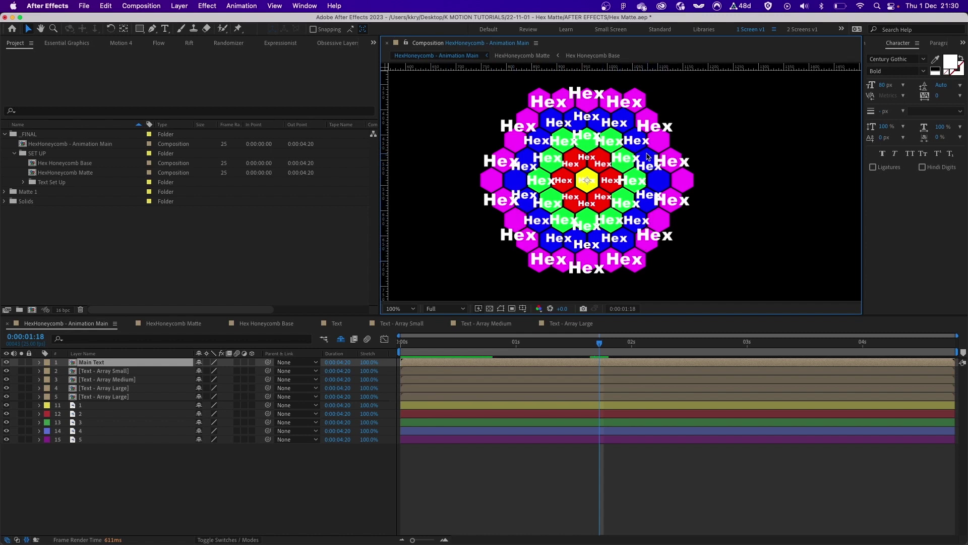
# Step: Assign layers 1 to 5 as track mattes, in order, to Main Text, Array Small, Array Medium and the two Array Large layers
pyautogui.press('F4')
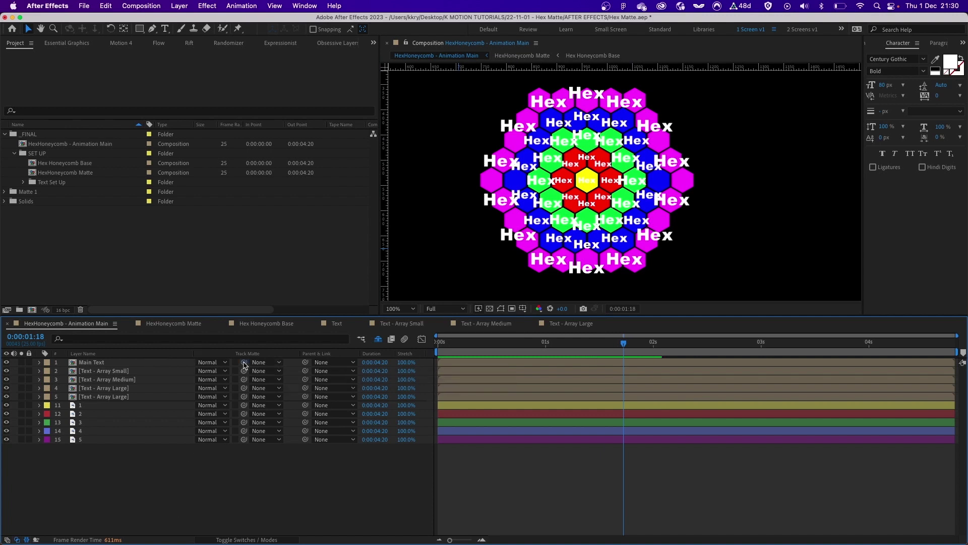
pyautogui.moveTo(243, 363); pyautogui.dragTo(104, 409)
pyautogui.click(120, 372)
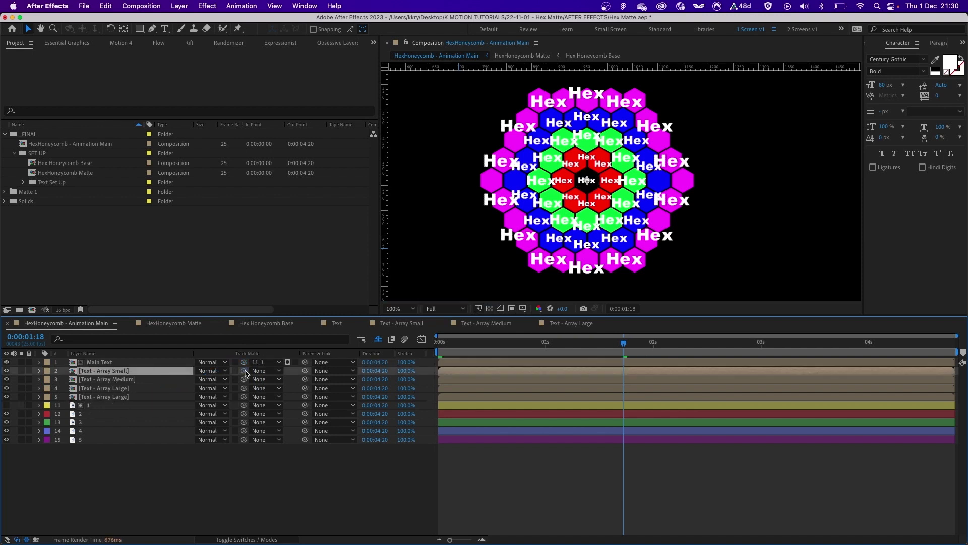
pyautogui.moveTo(244, 371); pyautogui.dragTo(108, 414)
pyautogui.click(121, 381)
pyautogui.moveTo(243, 379); pyautogui.dragTo(109, 431)
pyautogui.click(127, 389)
pyautogui.click(121, 397)
pyautogui.moveTo(245, 397); pyautogui.dragTo(111, 440)
pyautogui.click(191, 476)
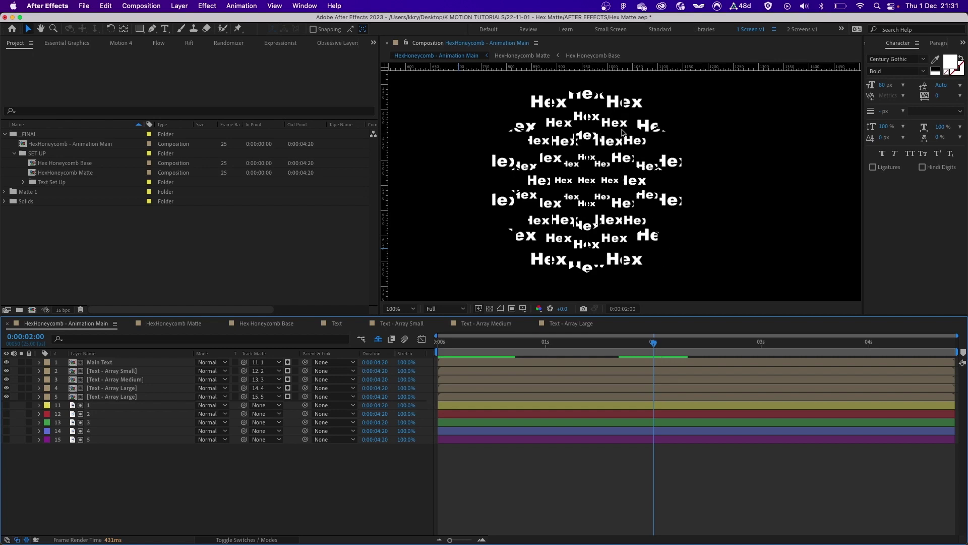
# Step: Duplicate the Main Text layer and set the copy's track matte to None
pyautogui.click(191, 365)
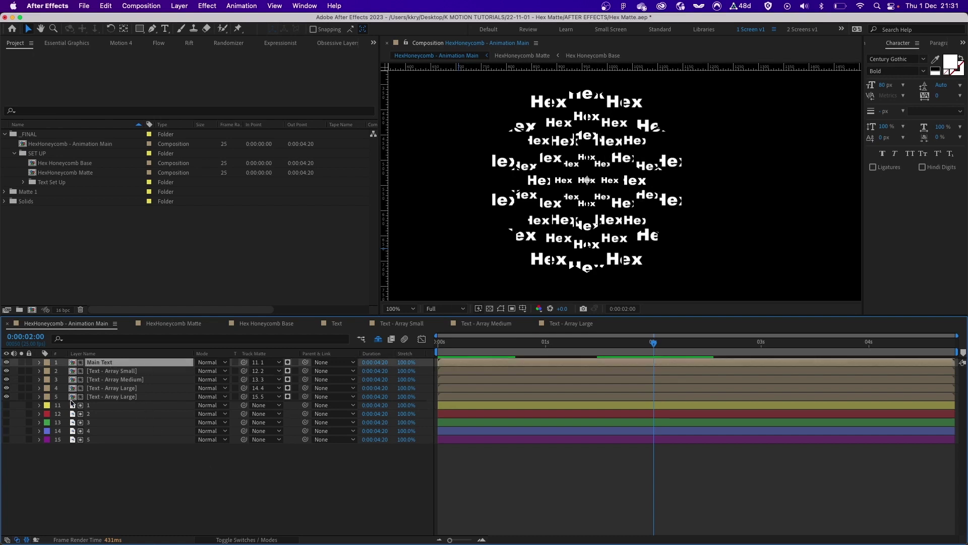
pyautogui.press('super+d')
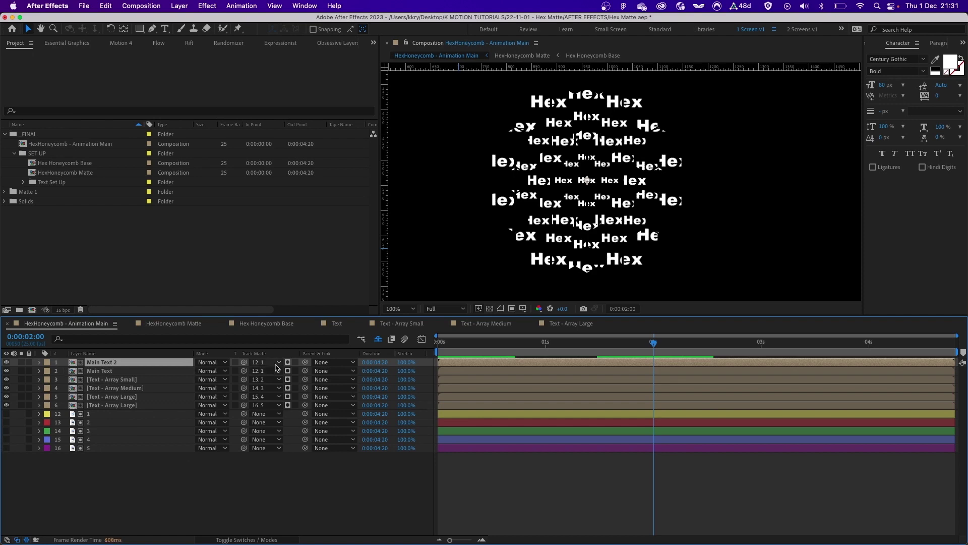
pyautogui.click(260, 363)
pyautogui.click(267, 350)
# Step: Hide the original Main Text and the four text array layers, and give all five a dark green label
pyautogui.moveTo(6, 371); pyautogui.dragTo(8, 405)
pyautogui.click(116, 405)
pyautogui.keyDown('shift'); pyautogui.click(109, 372); pyautogui.keyUp('shift')
pyautogui.click(93, 372)
pyautogui.keyDown('shift'); pyautogui.click(98, 407); pyautogui.keyUp('shift')
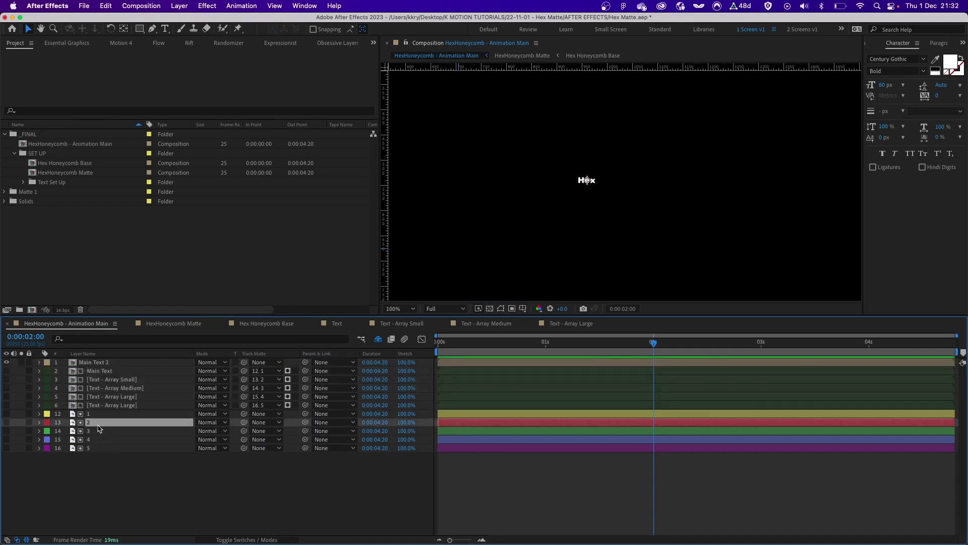
# Step: Turn on the visibility of the five numbered honeycomb layers
pyautogui.click(95, 415)
pyautogui.keyDown('shift'); pyautogui.click(96, 448); pyautogui.keyUp('shift')
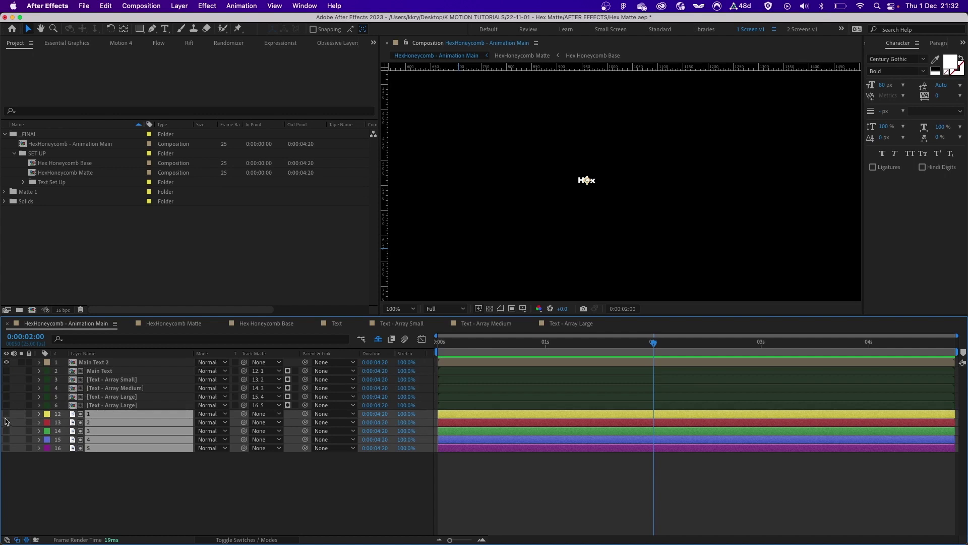
pyautogui.moveTo(6, 415); pyautogui.dragTo(10, 454)
pyautogui.click(155, 473)
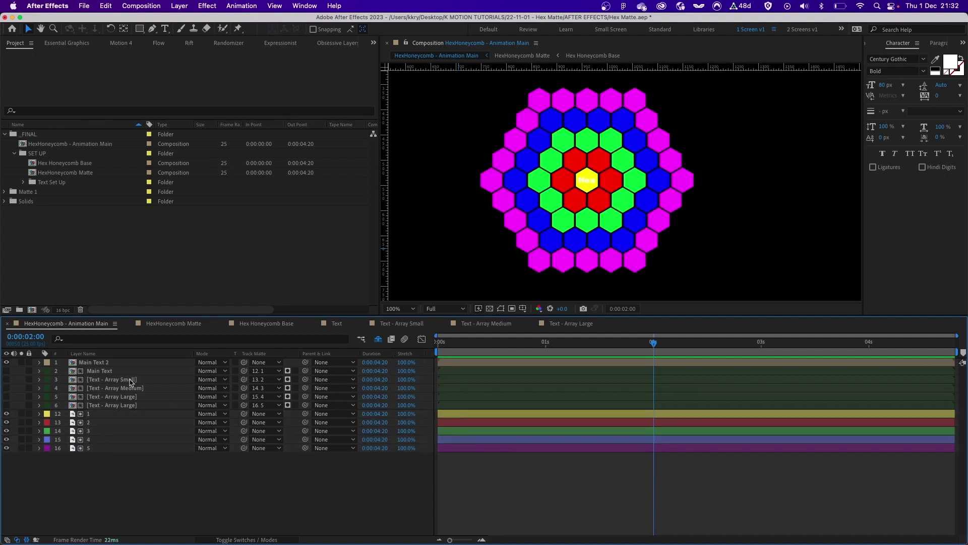
# Step: Set Main Text 2's Text Scale essential property to 60%
pyautogui.click(119, 363)
pyautogui.click(39, 363)
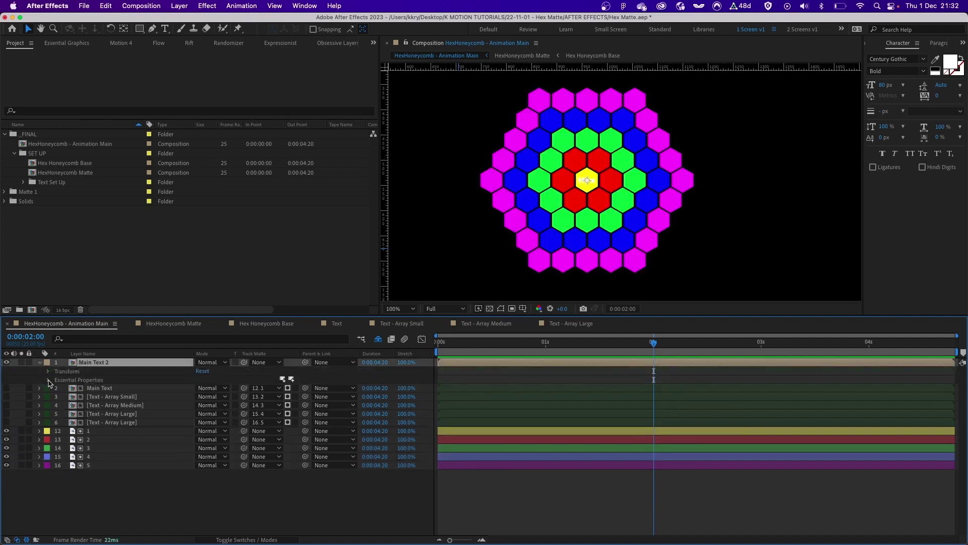
pyautogui.click(48, 381)
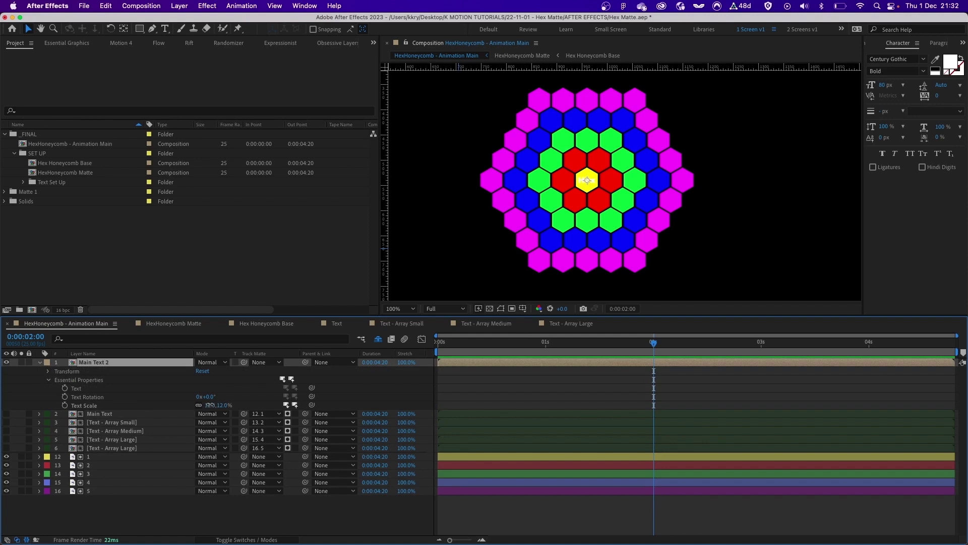
pyautogui.moveTo(210, 405); pyautogui.dragTo(233, 405)
pyautogui.press('.')
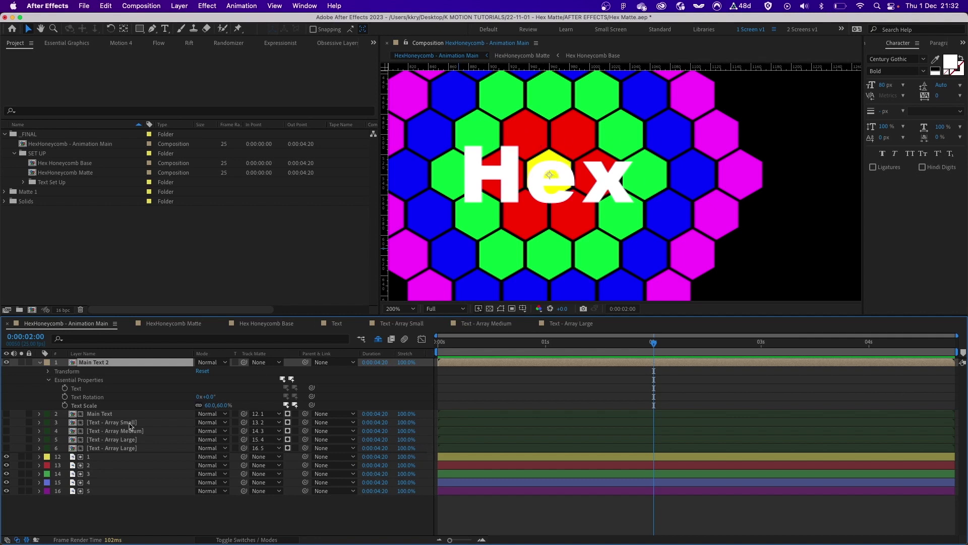
# Step: Use layer 2 as Main Text 2's track matte, and duplicate Main Text 2 with layer 3 as the copy's matte
pyautogui.click(105, 416)
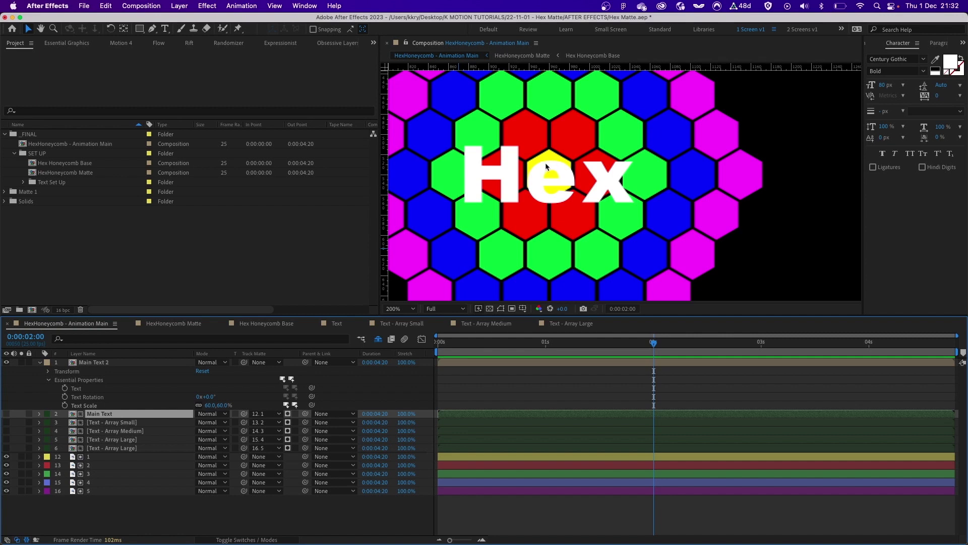
pyautogui.click(105, 363)
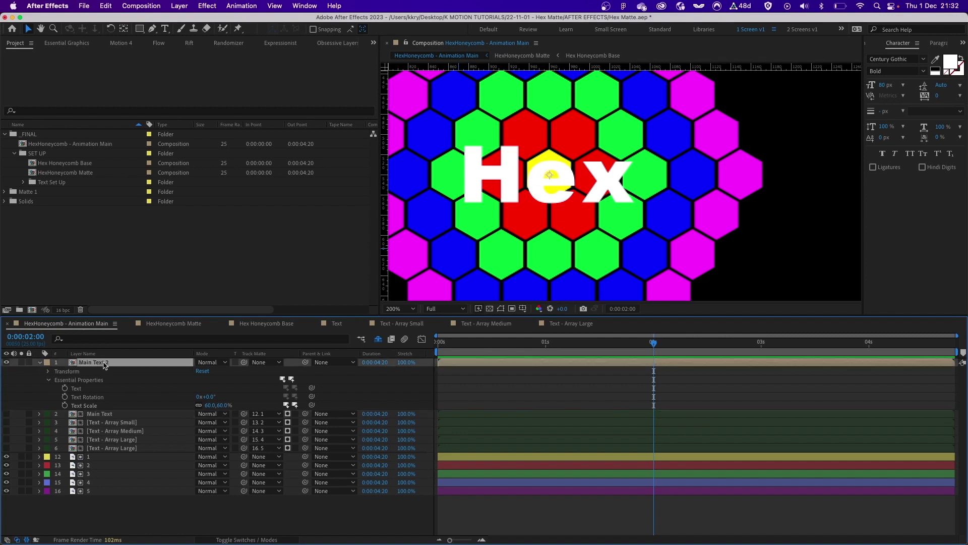
pyautogui.moveTo(246, 363); pyautogui.dragTo(97, 467)
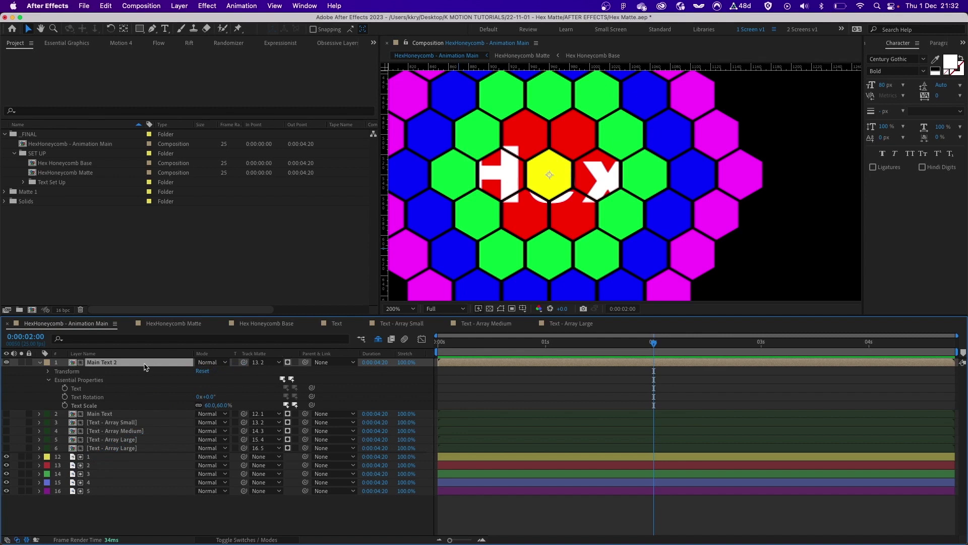
pyautogui.press('super+d')
pyautogui.moveTo(245, 364); pyautogui.dragTo(100, 483)
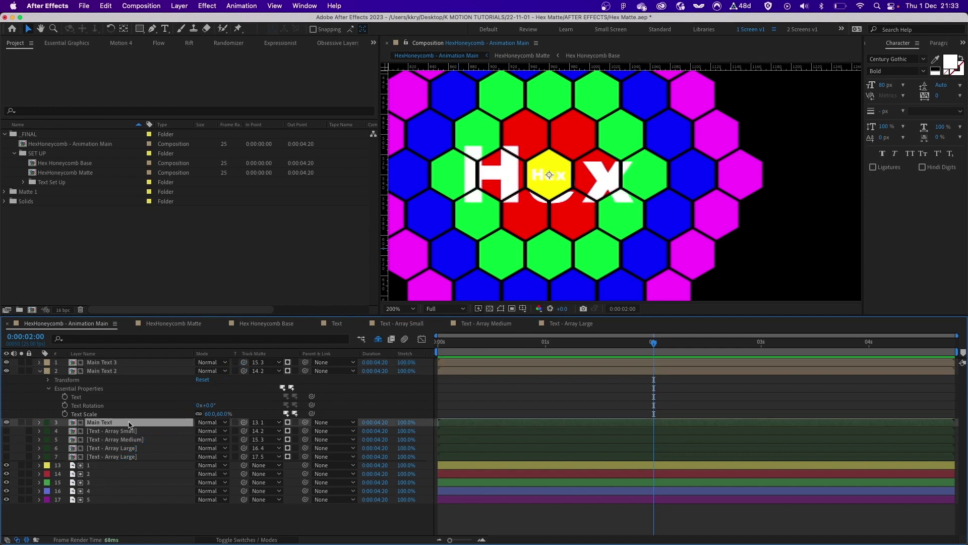
# Step: Keyframe Main Text's Text Scale between two seconds and just before three seconds, and hide the five numbered honeycomb layers
pyautogui.press('super+f')
pyautogui.write('scal')
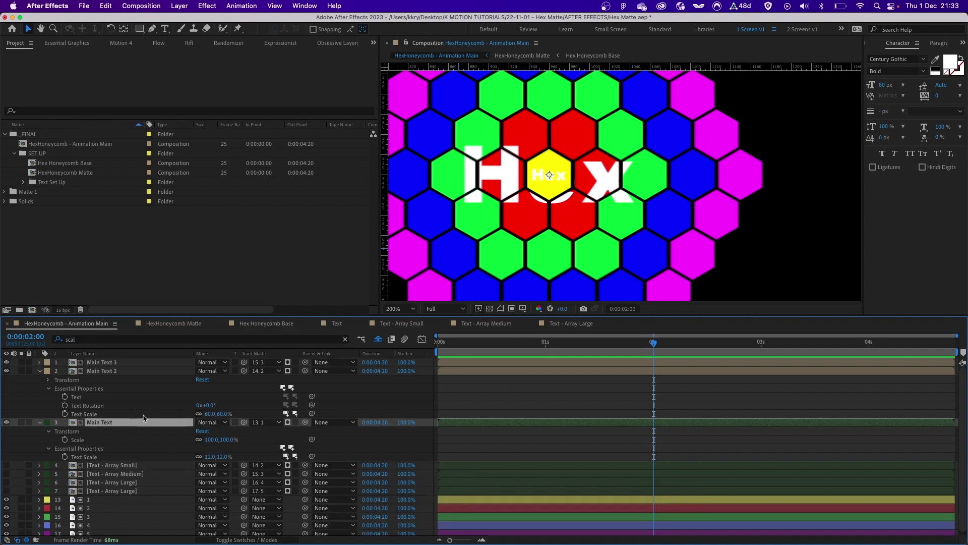
pyautogui.click(64, 457)
pyautogui.moveTo(654, 457); pyautogui.dragTo(748, 457)
pyautogui.click(97, 415)
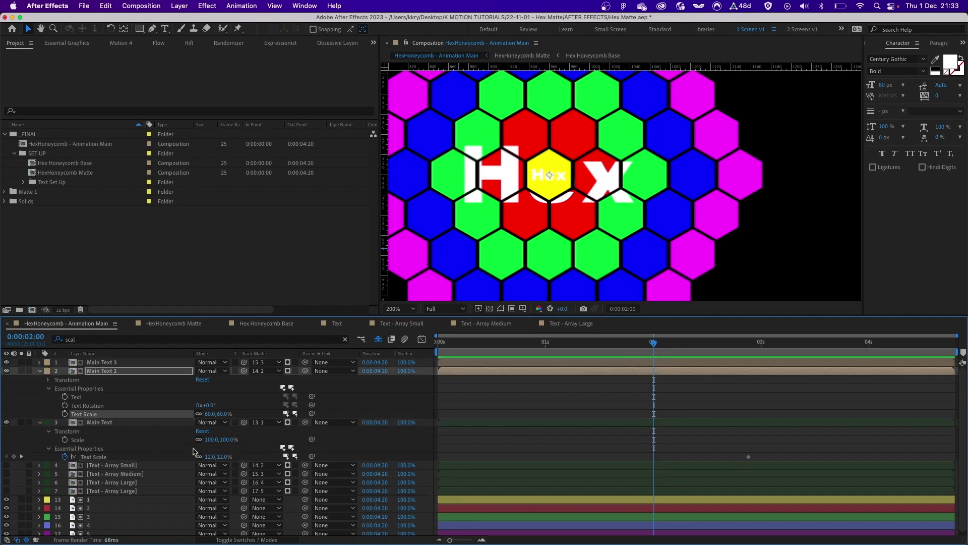
pyautogui.click(210, 457)
pyautogui.press('Return')
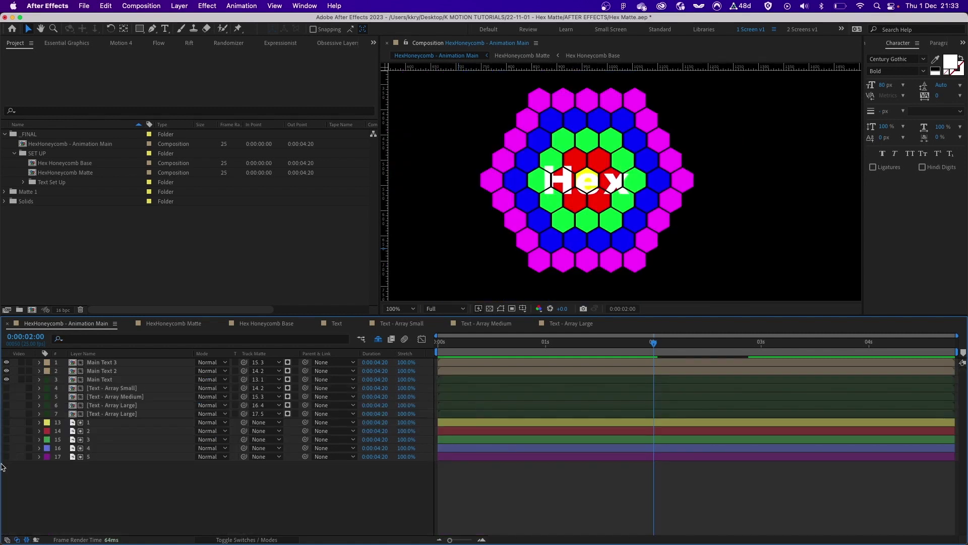
pyautogui.moveTo(7, 456); pyautogui.dragTo(6, 422)
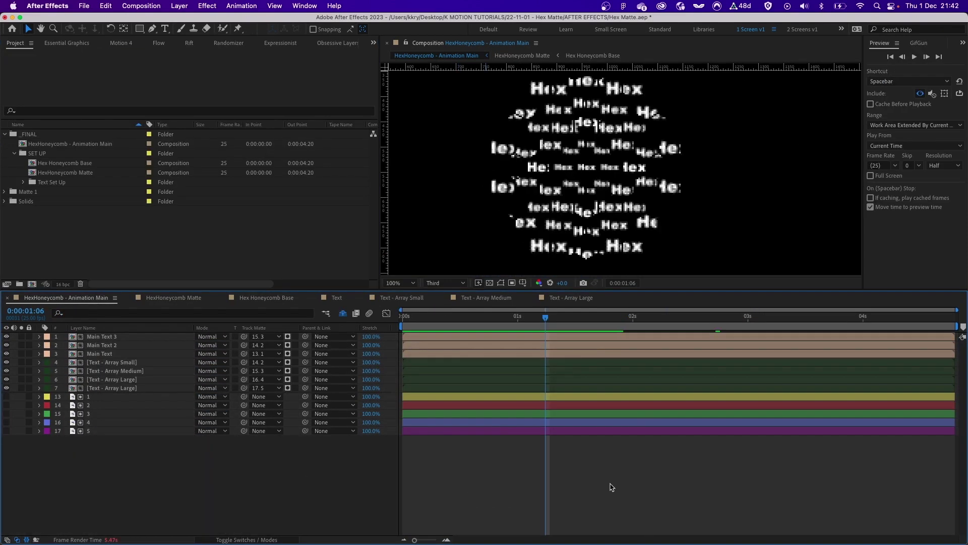
# Step: Reveal the textOffset and textScale keyframes of the four text array layers
pyautogui.click(132, 387)
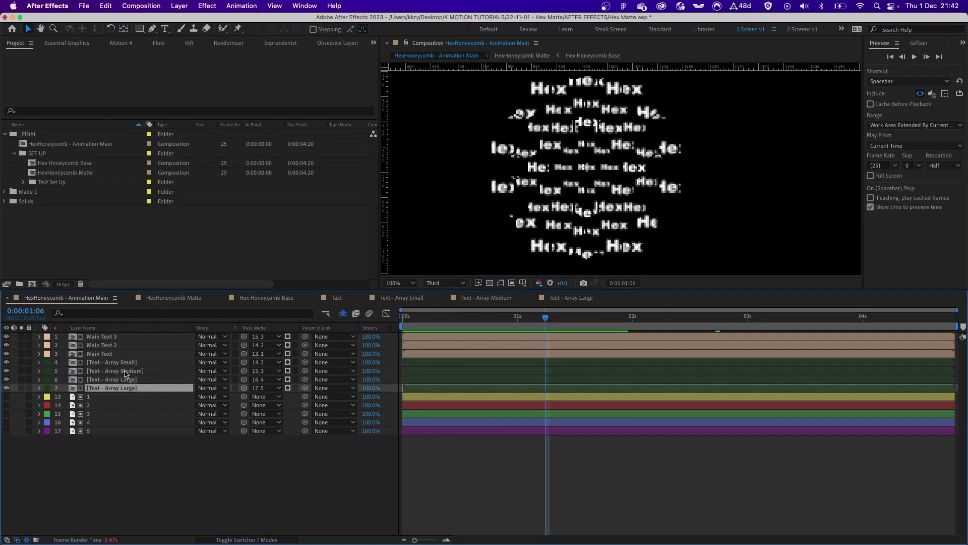
pyautogui.keyDown('shift'); pyautogui.click(127, 363); pyautogui.keyUp('shift')
pyautogui.press('u')
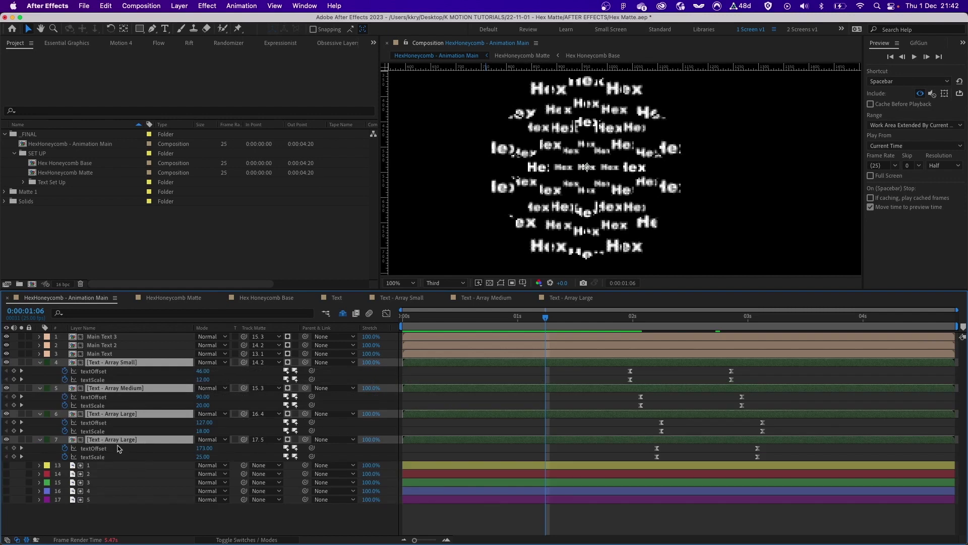
pyautogui.click(505, 378)
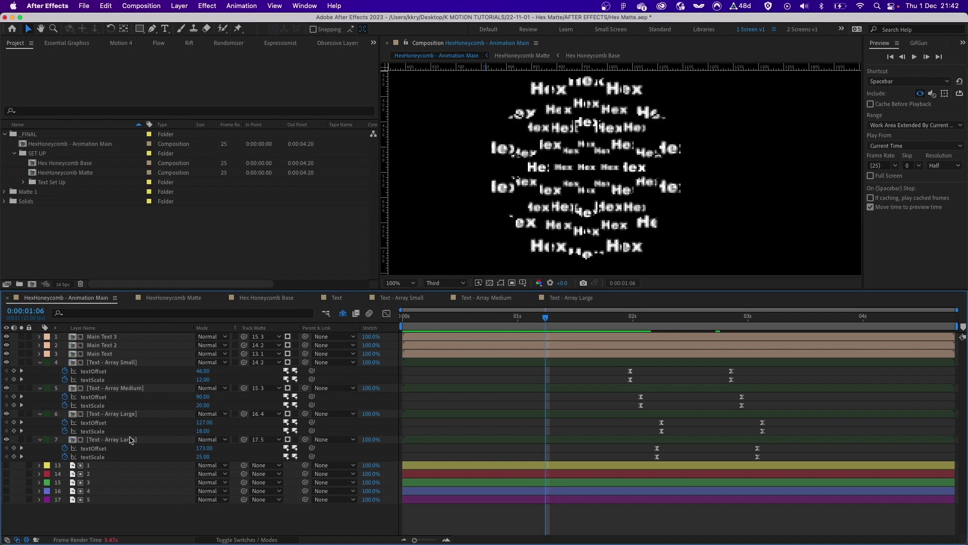
# Step: Check the five numbered honeycomb layers by toggling their visibility, and collapse the keyframed properties of all layers
pyautogui.moveTo(5, 466); pyautogui.dragTo(6, 500)
pyautogui.click(108, 362)
pyautogui.press('super+z')
pyautogui.press('super+a')
pyautogui.press('u')
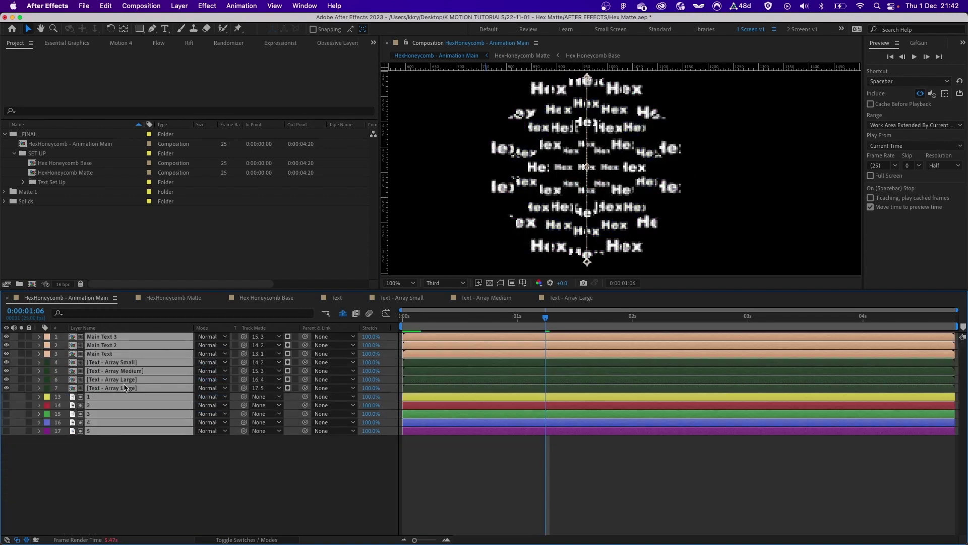
pyautogui.click(111, 437)
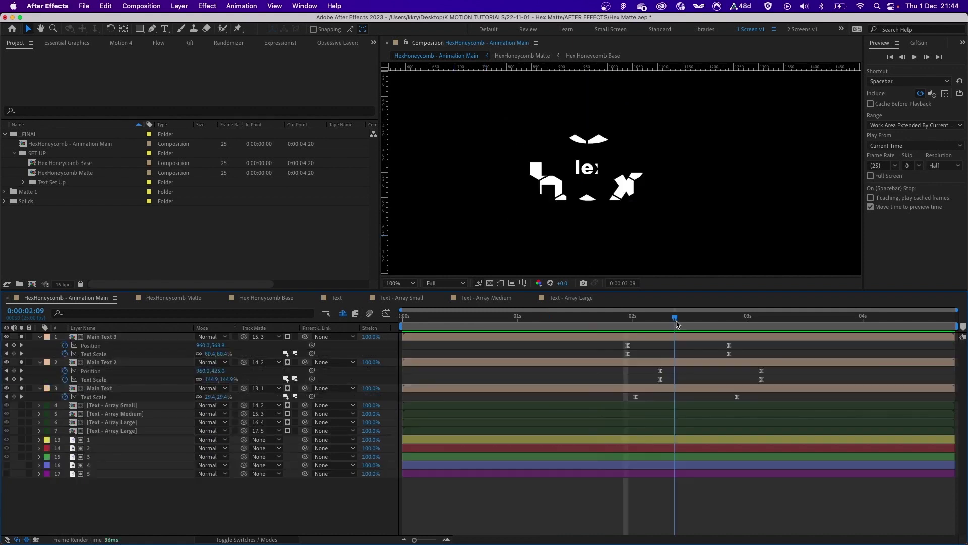
# Step: Scrub through and preview the Position and Text Scale animation of the three Main Text layers between about two and three seconds
pyautogui.moveTo(674, 324); pyautogui.dragTo(777, 336)
pyautogui.moveTo(632, 321); pyautogui.dragTo(716, 331)
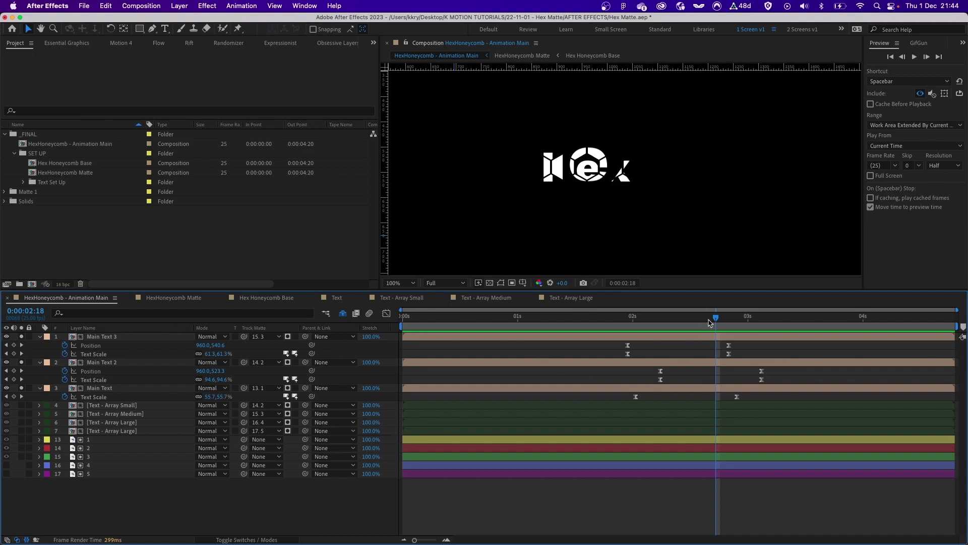
pyautogui.moveTo(712, 325); pyautogui.dragTo(653, 329)
pyautogui.press('space')
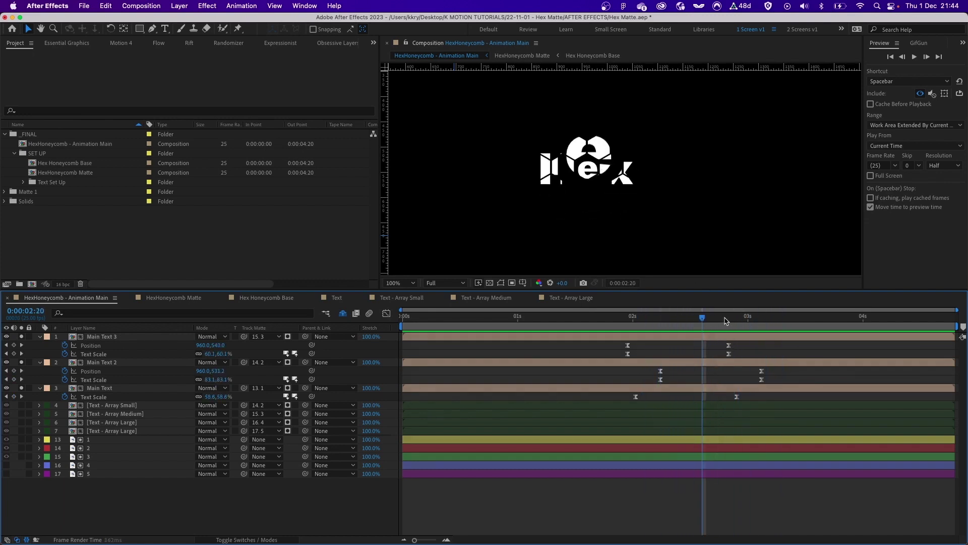
# Step: Hide honeycomb layers 1, 2 and 3, and check the composition at 0:00:01:15 with all keyframed properties collapsed
pyautogui.press('u')
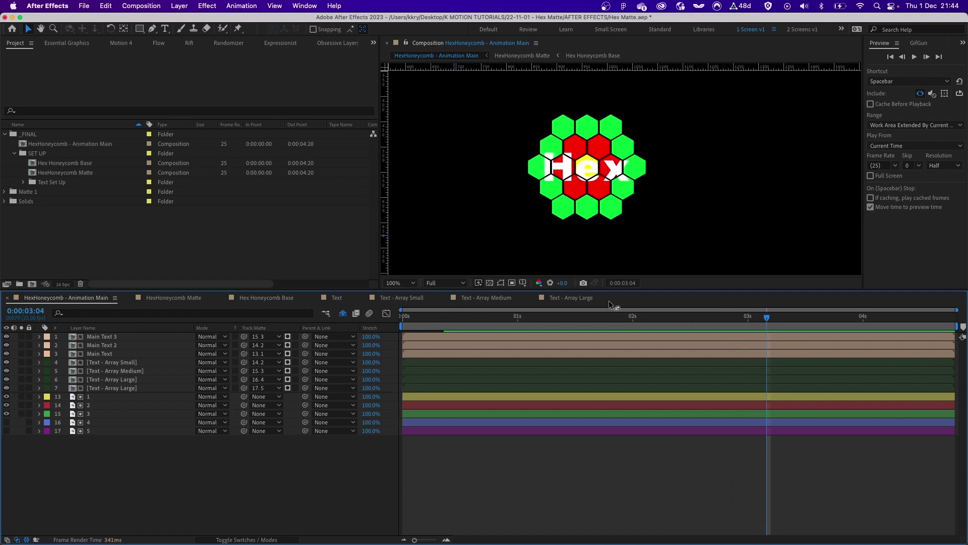
pyautogui.moveTo(7, 398); pyautogui.dragTo(7, 415)
pyautogui.click(586, 317)
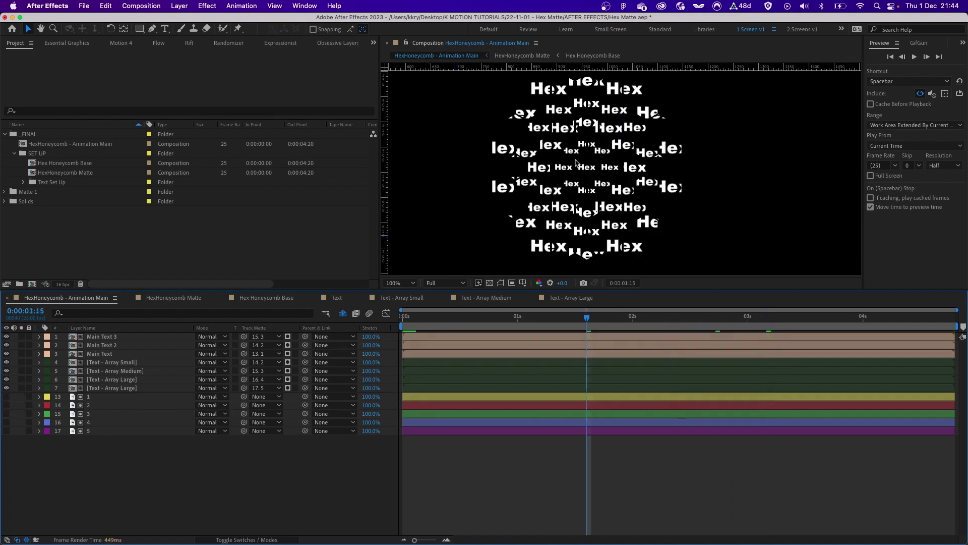
# Step: Scrub to 0:00:03:00 and examine the assembled Hex text in the composition view
pyautogui.moveTo(648, 319); pyautogui.dragTo(749, 326)
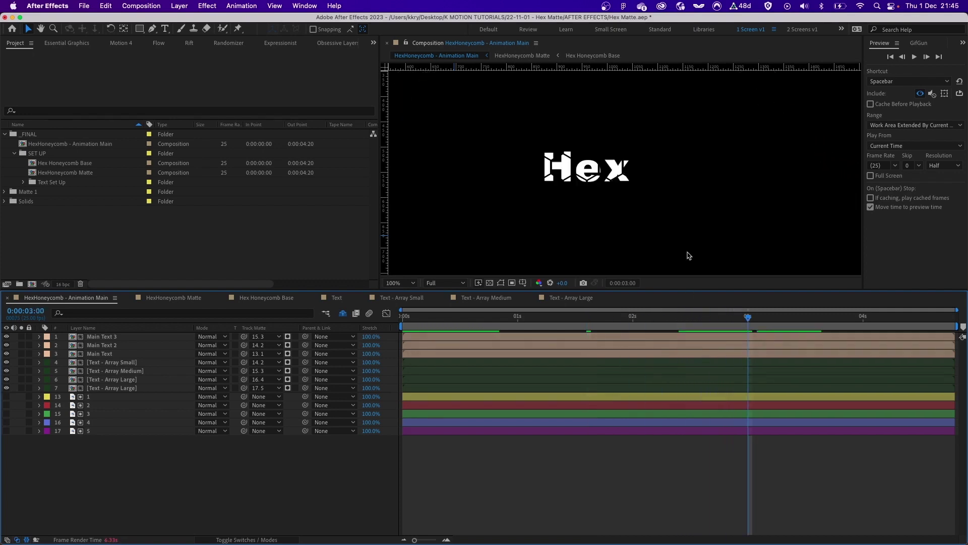
pyautogui.press(',')
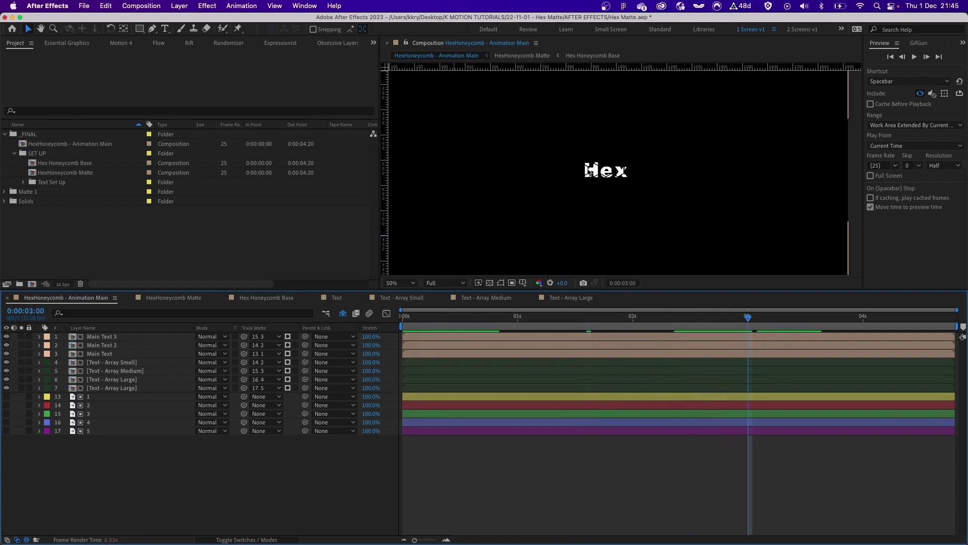
pyautogui.moveTo(616, 184)
pyautogui.mouseDown()
pyautogui.moveTo(693, 186)
pyautogui.moveTo(629, 185)
pyautogui.mouseUp()
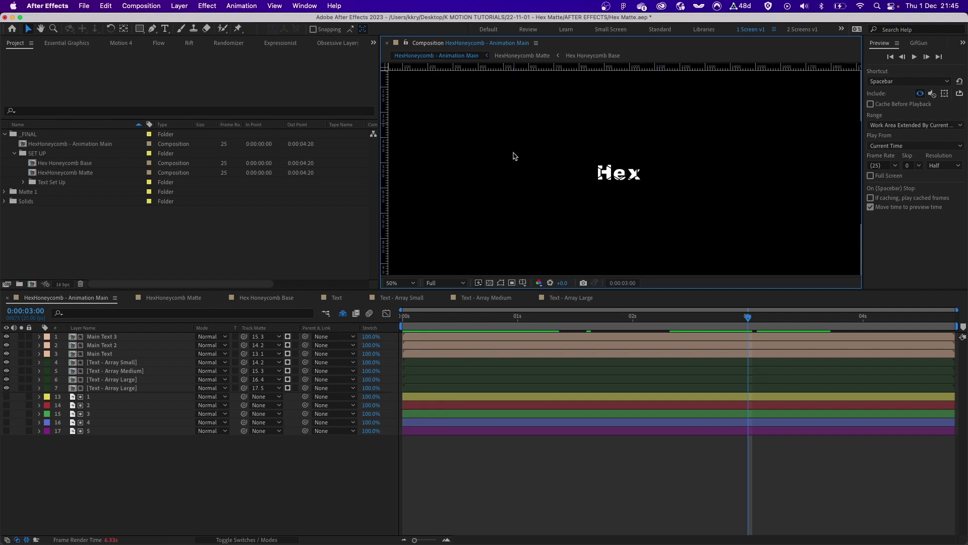
pyautogui.press('.')
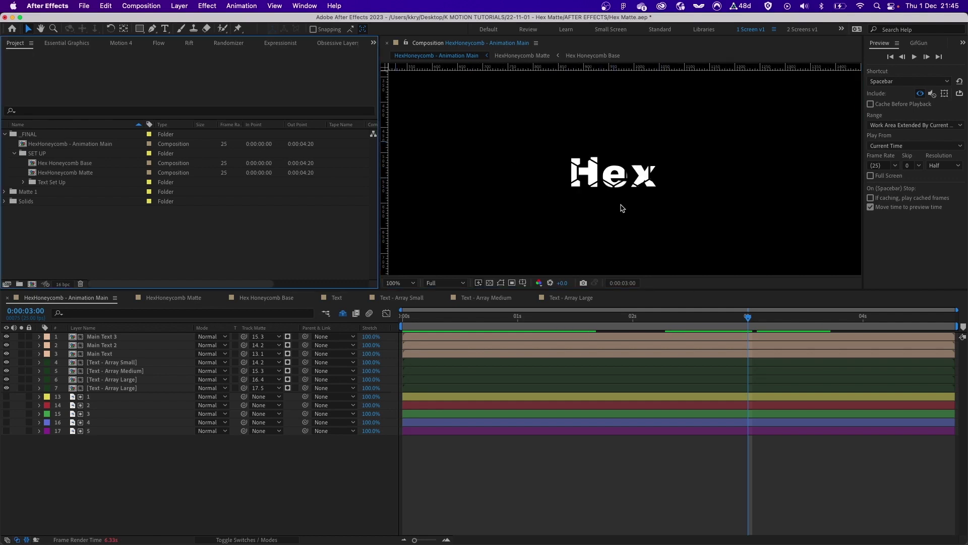